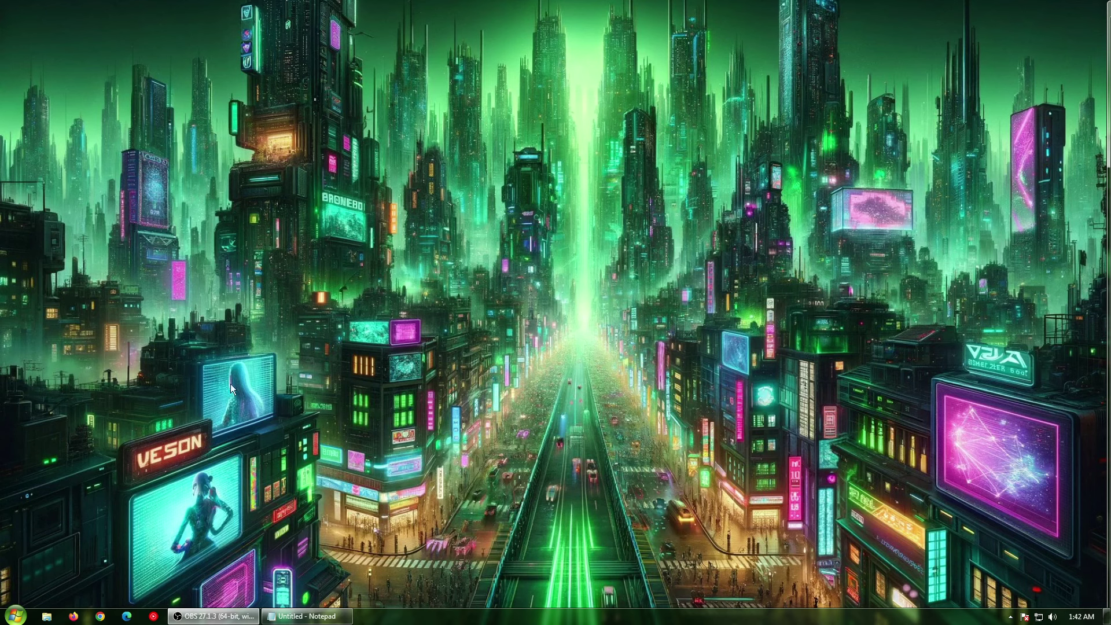
Open Computer's Properties from the Start menu, review the System page, then close it
left_click(15, 615)
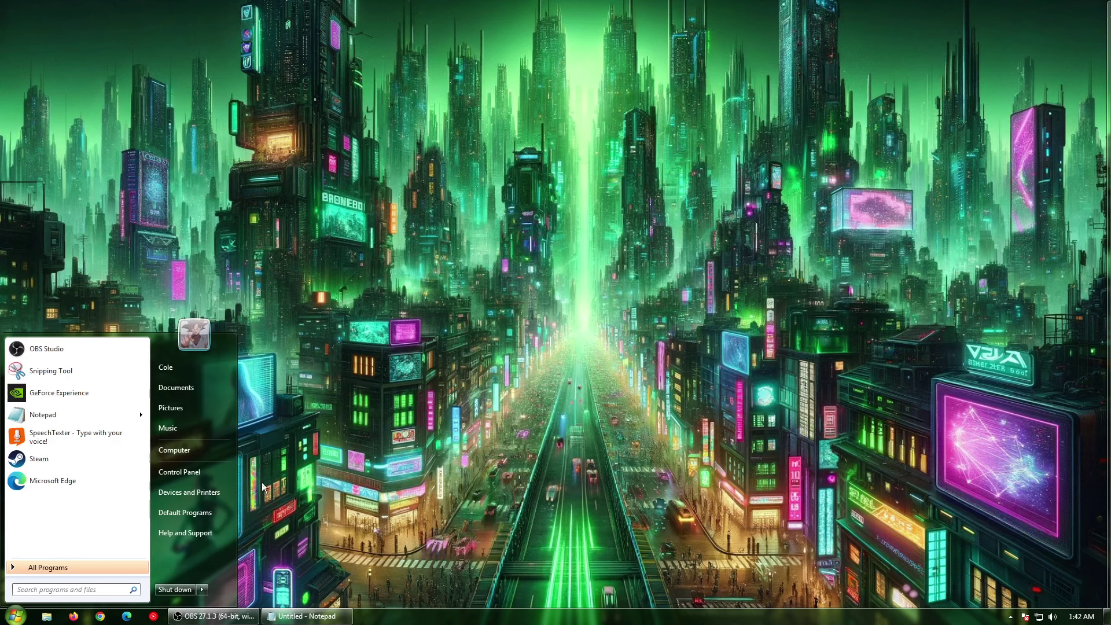
right_click(192, 445)
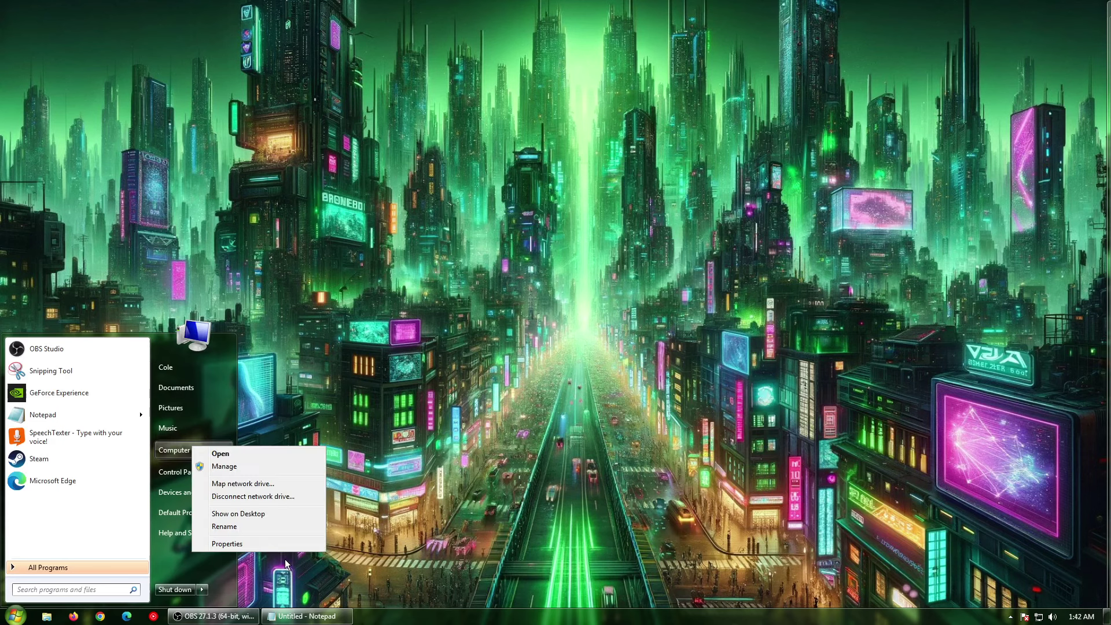
left_click(221, 543)
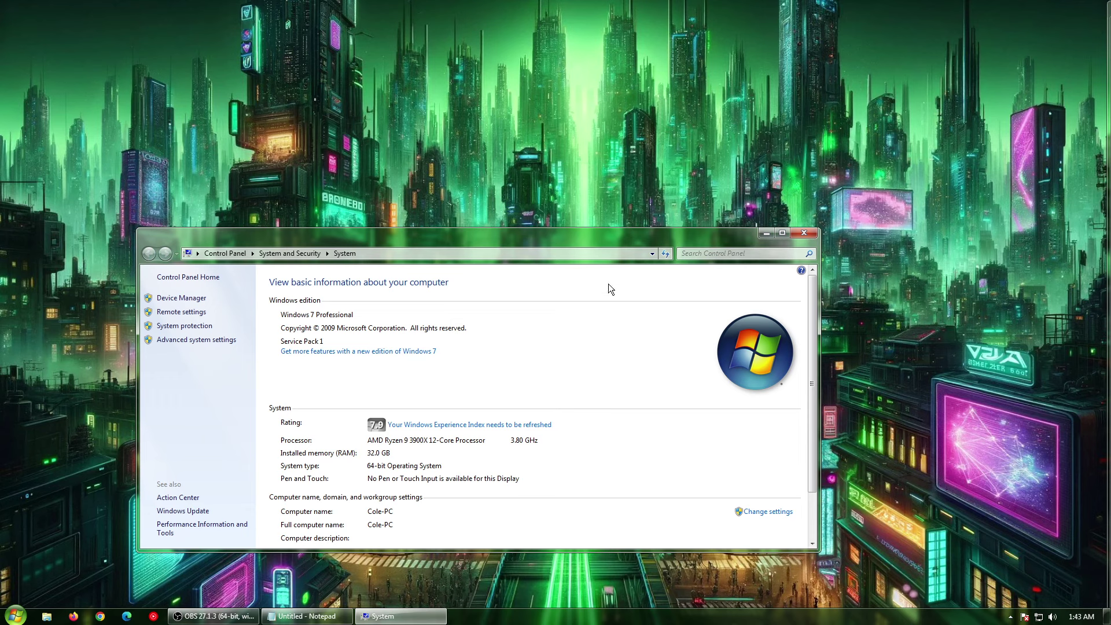
left_click(804, 231)
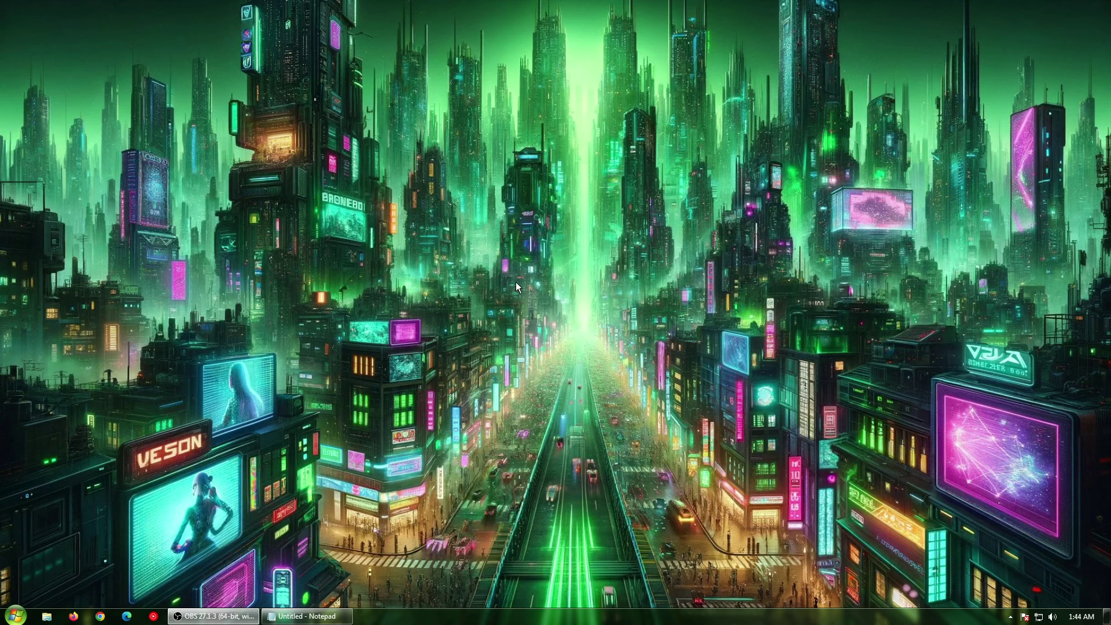
right_click(560, 258)
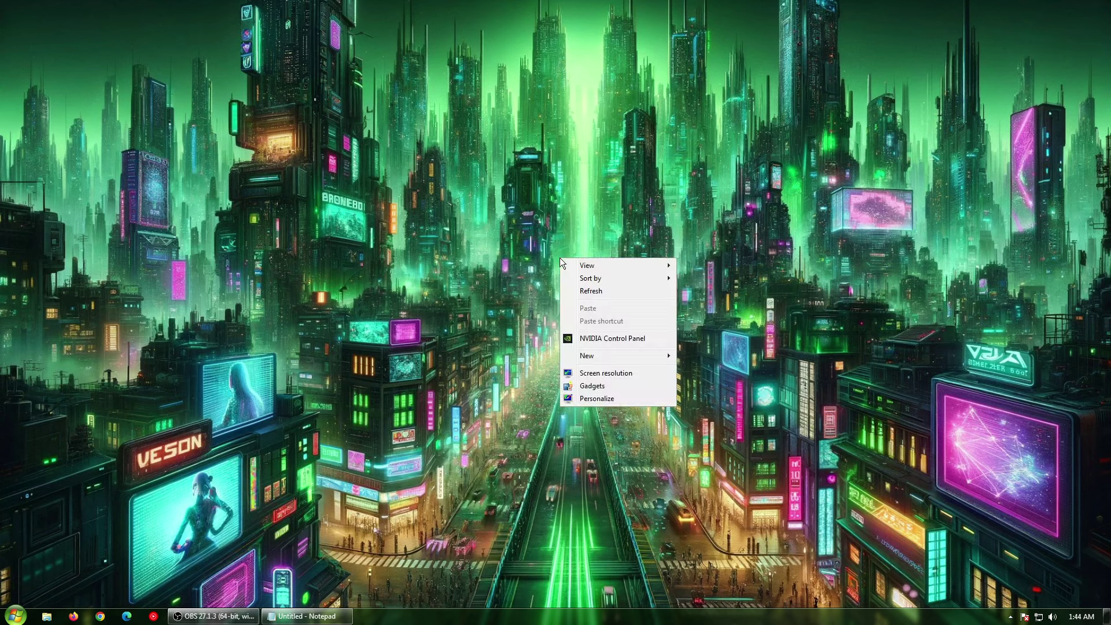
left_click(442, 265)
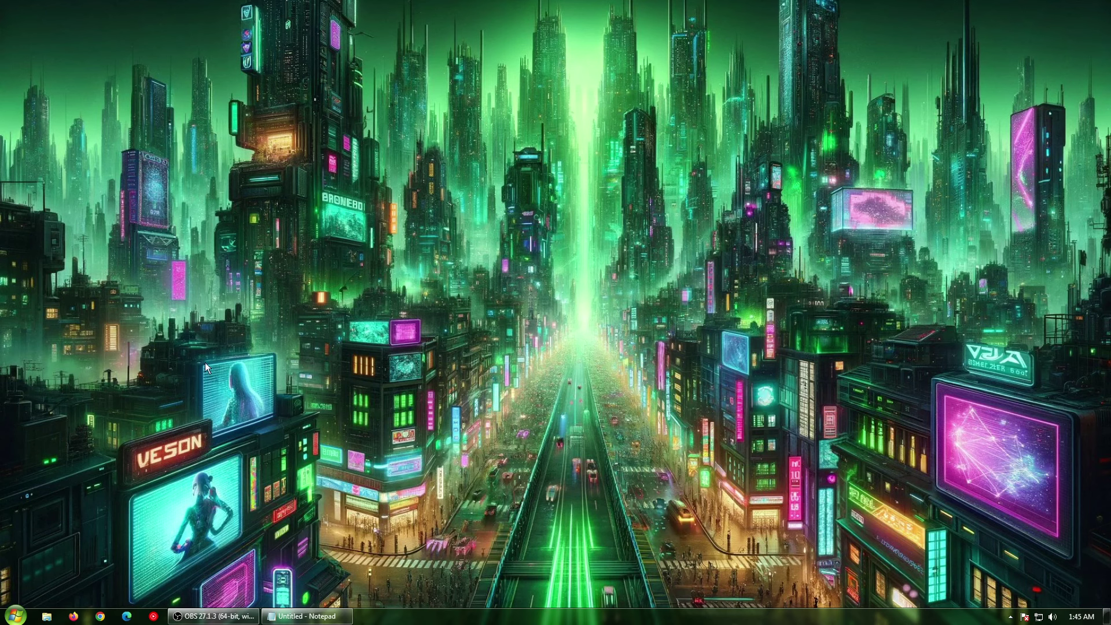
right_click(380, 265)
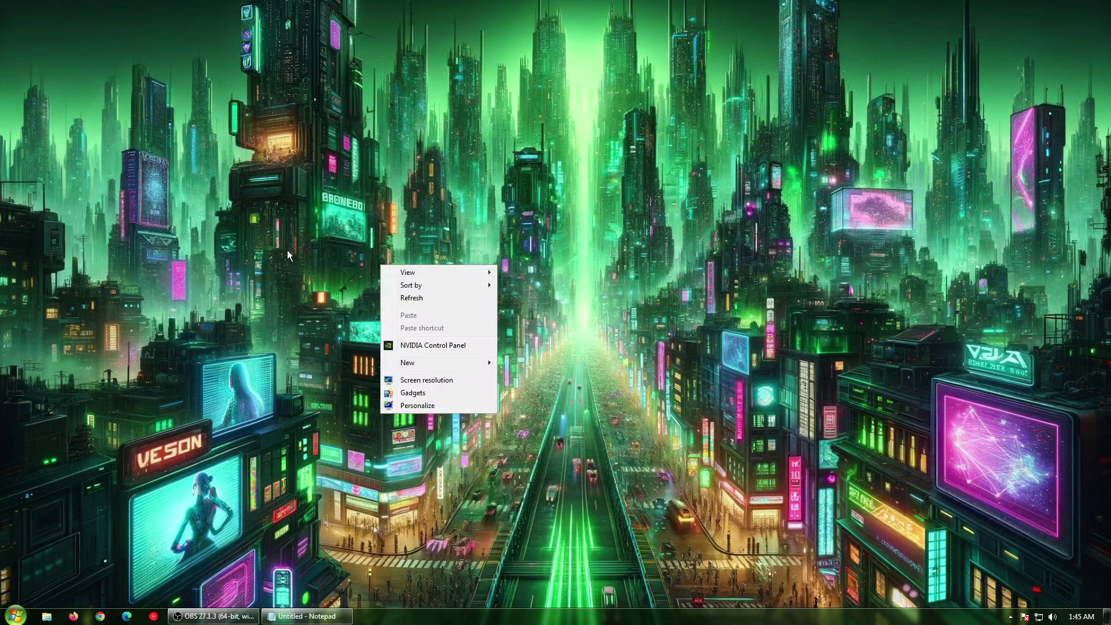
left_click(441, 353)
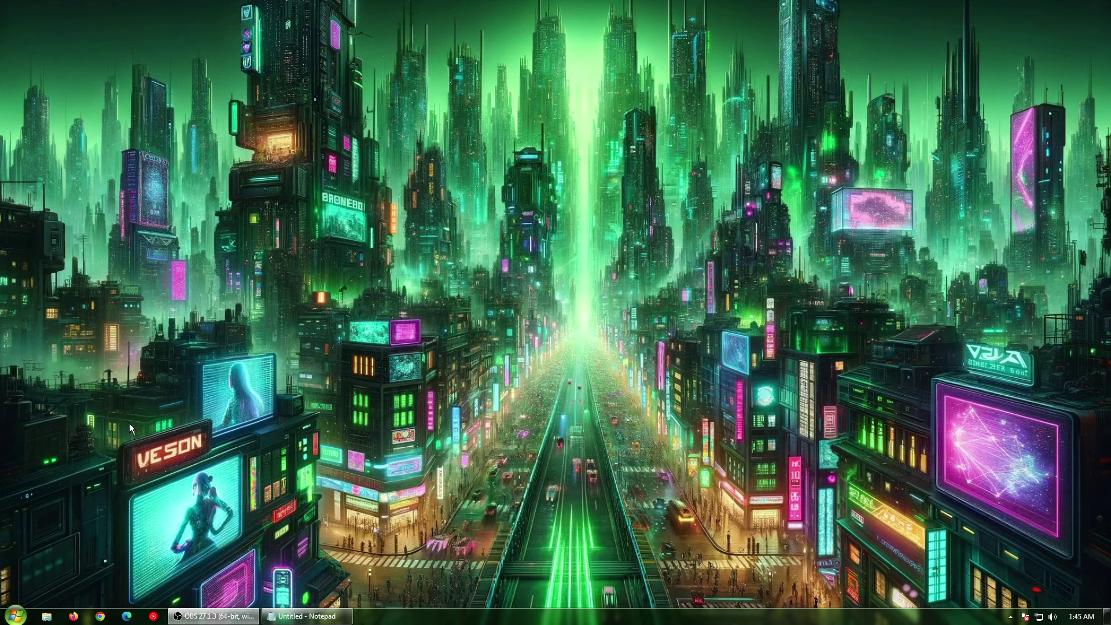
Launch Edge, dismiss the unsupported-Windows bar, and open the About Microsoft Edge page
left_click(127, 615)
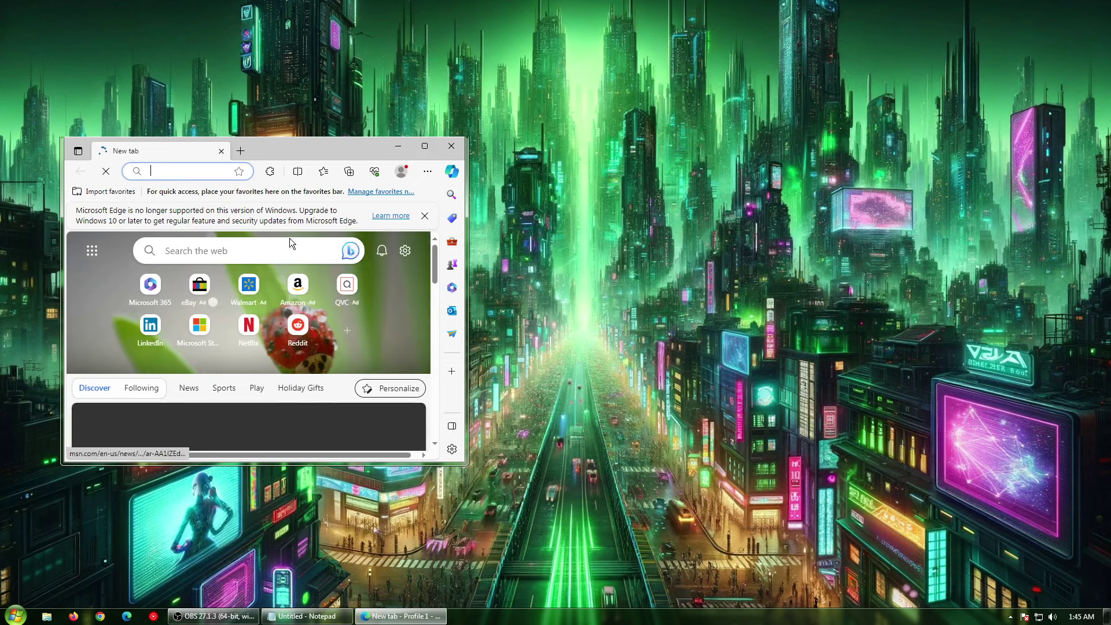
left_click(424, 215)
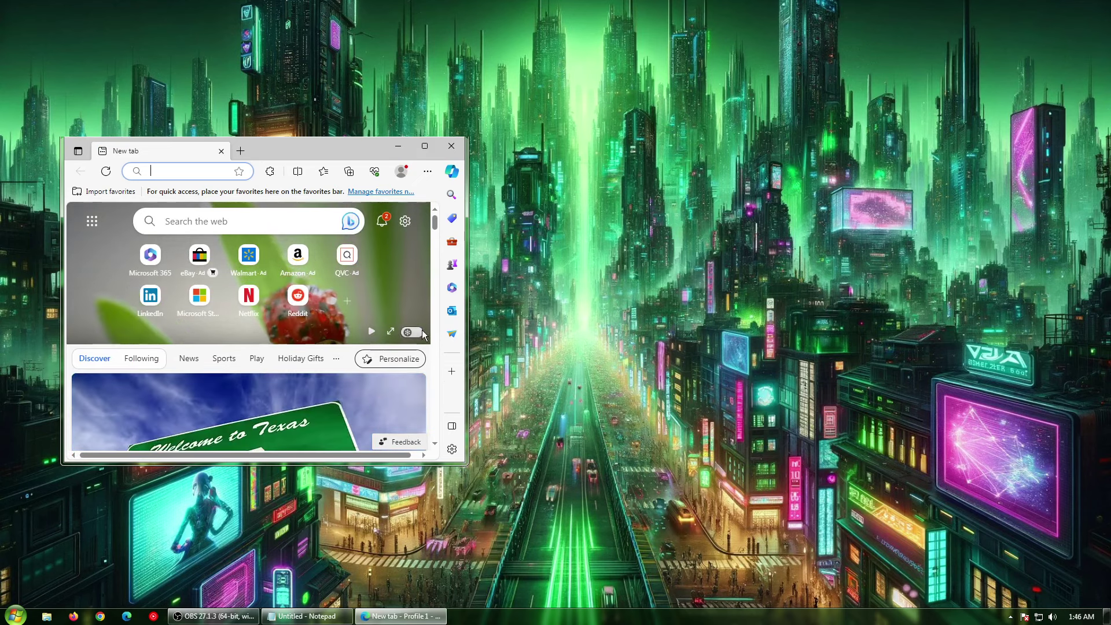
left_click(428, 172)
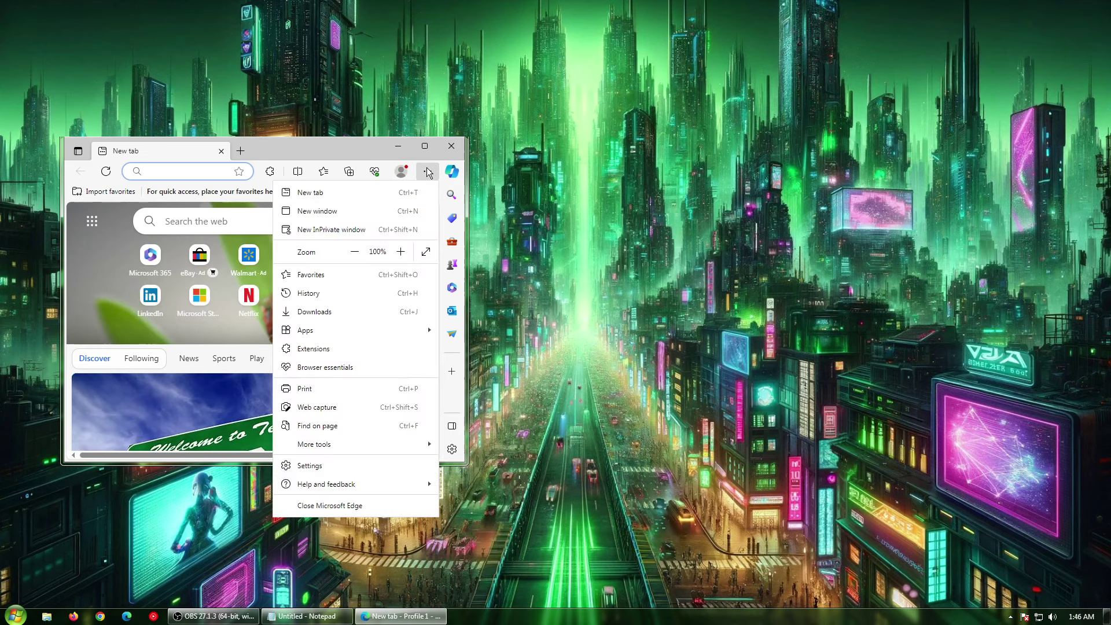
mouse_move(337, 484)
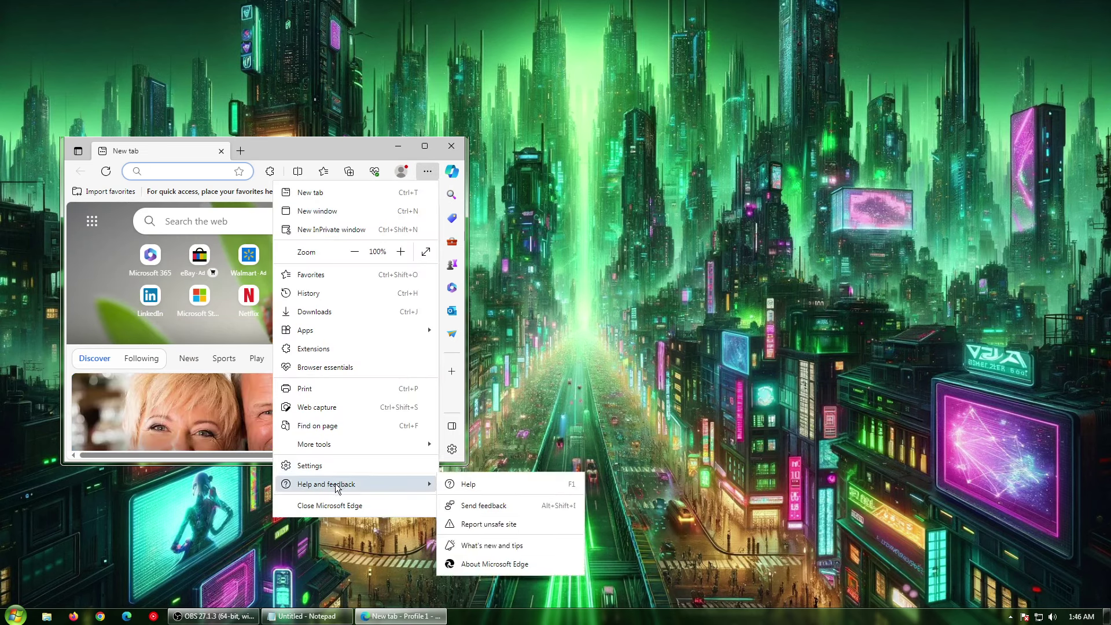
left_click(493, 564)
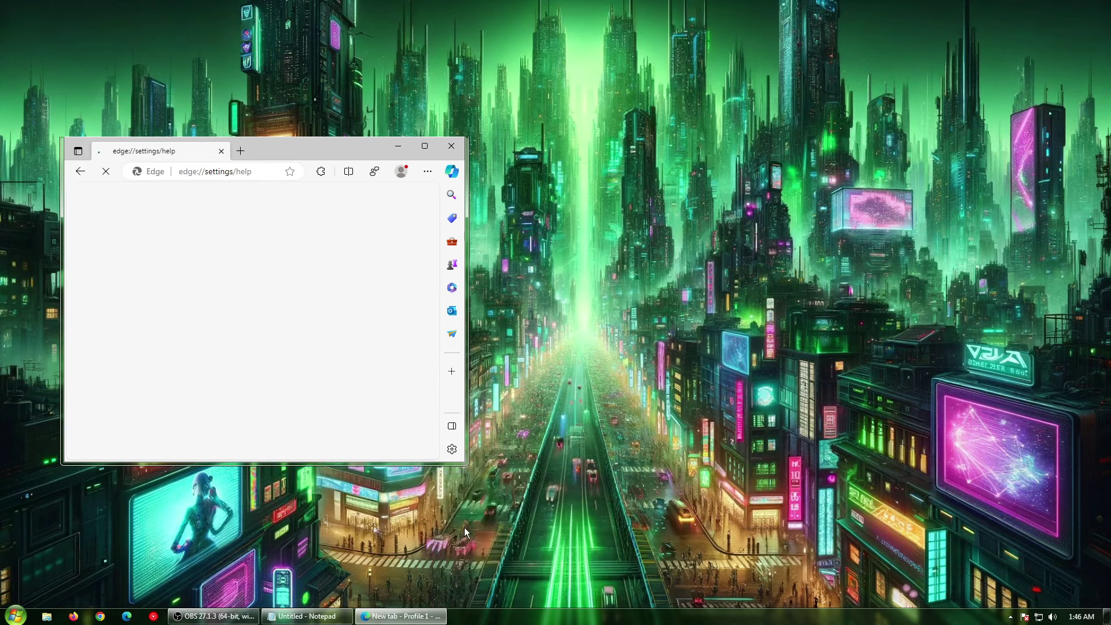
Maximize Edge to check version 120.0.2210.77, then restore the window to a smaller size
left_click(424, 149)
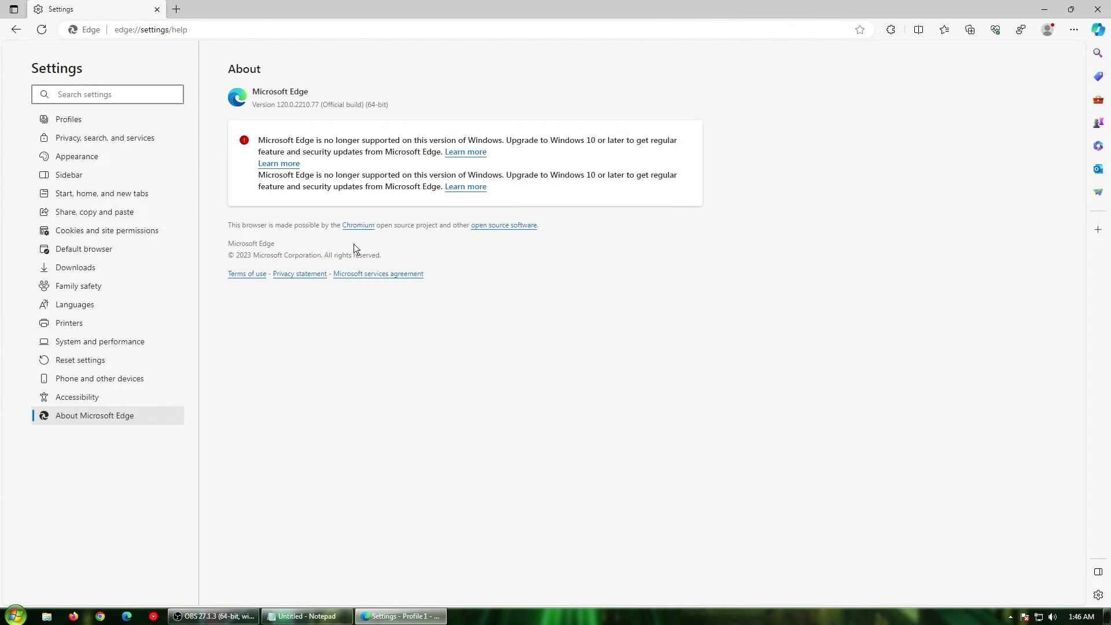
left_click_drag(277, 104, 319, 105)
left_click(306, 104)
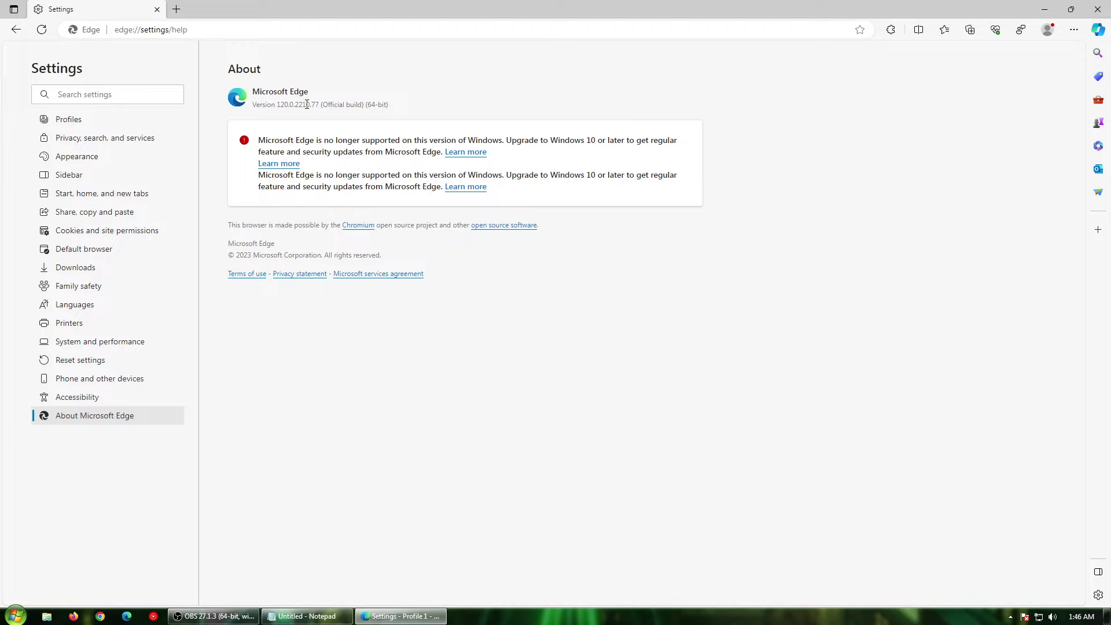
key("alt+Tab")
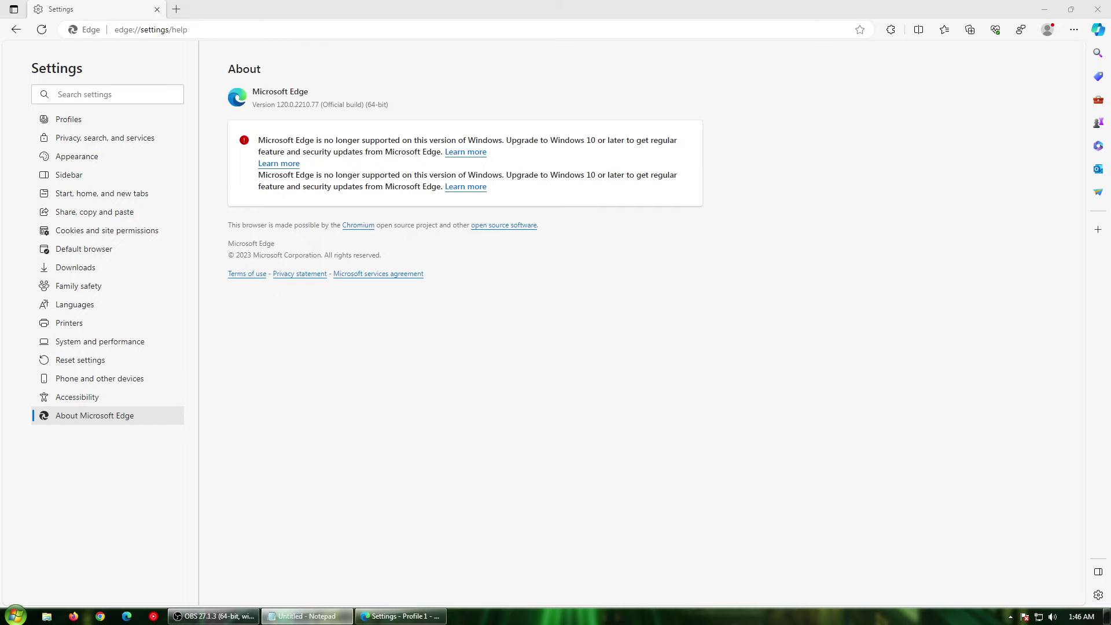
left_click_drag(743, 5, 731, 33)
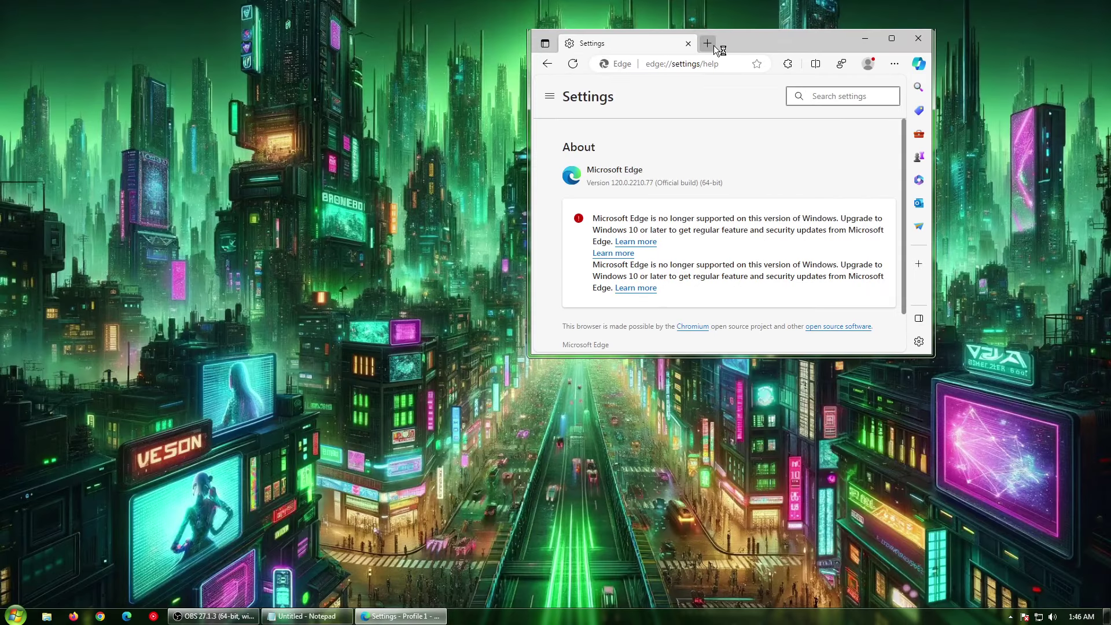
Paste the copied repository link into a new tab, load it, and maximize the window
left_click(694, 43)
right_click(707, 65)
left_click(778, 171)
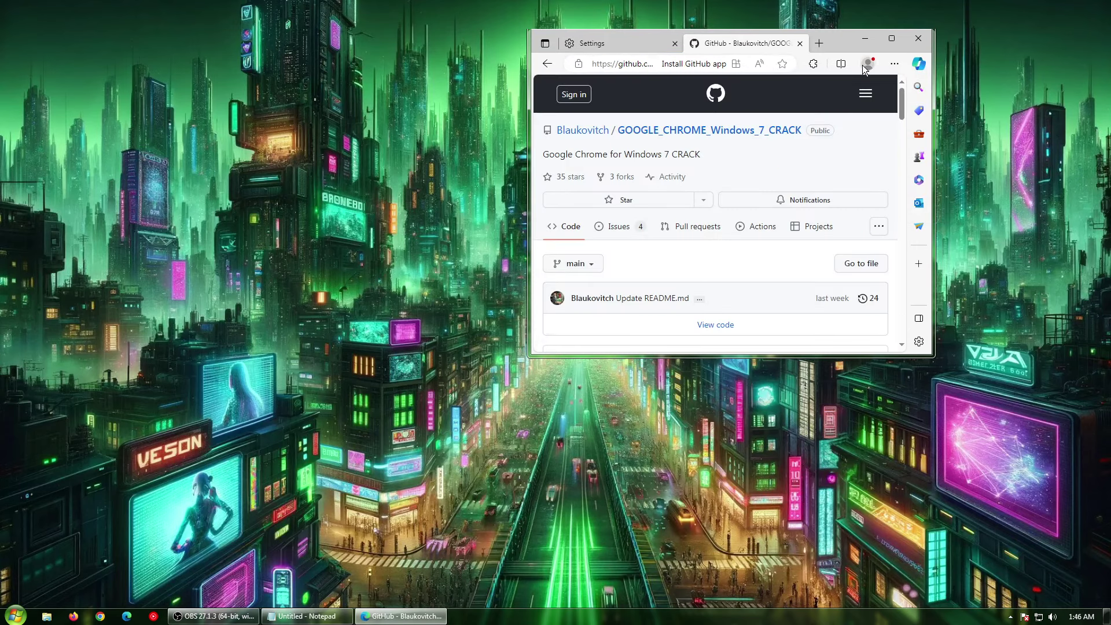
left_click(891, 38)
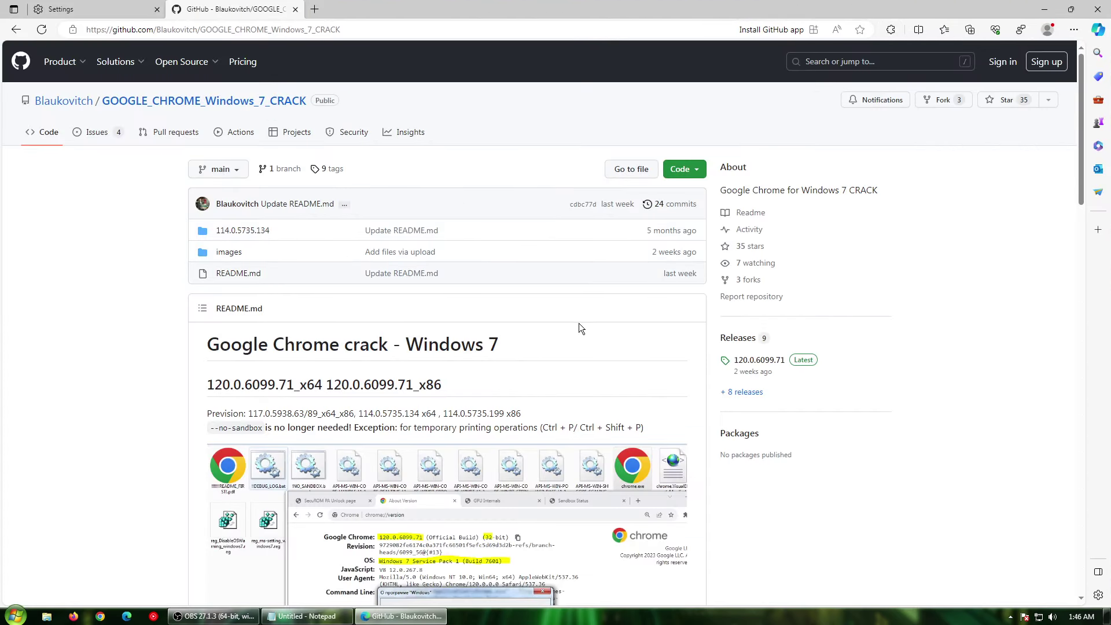
Visit the repository owner's profile, then return to GOOGLE_CHROME_Windows_7_CRACK
key("alt+Tab")
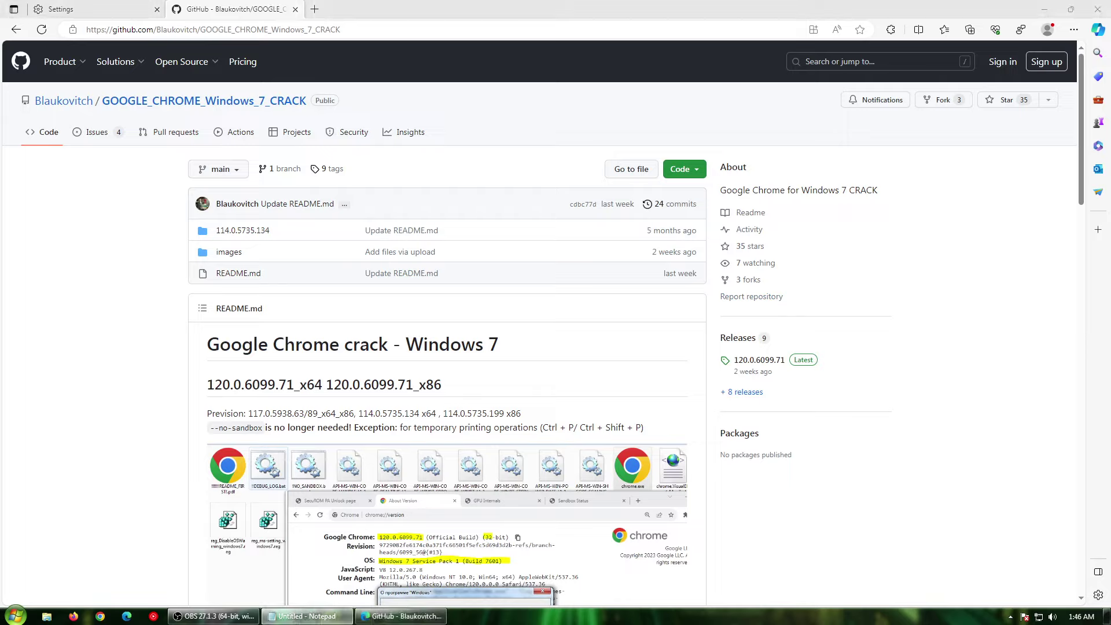
key("alt+Tab")
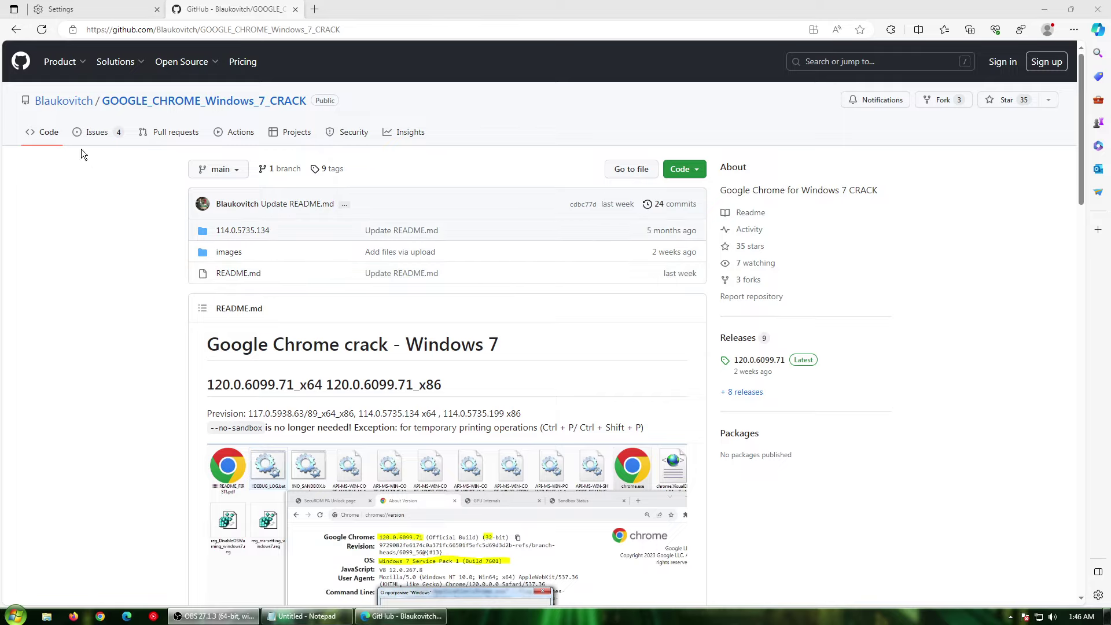
left_click(72, 103)
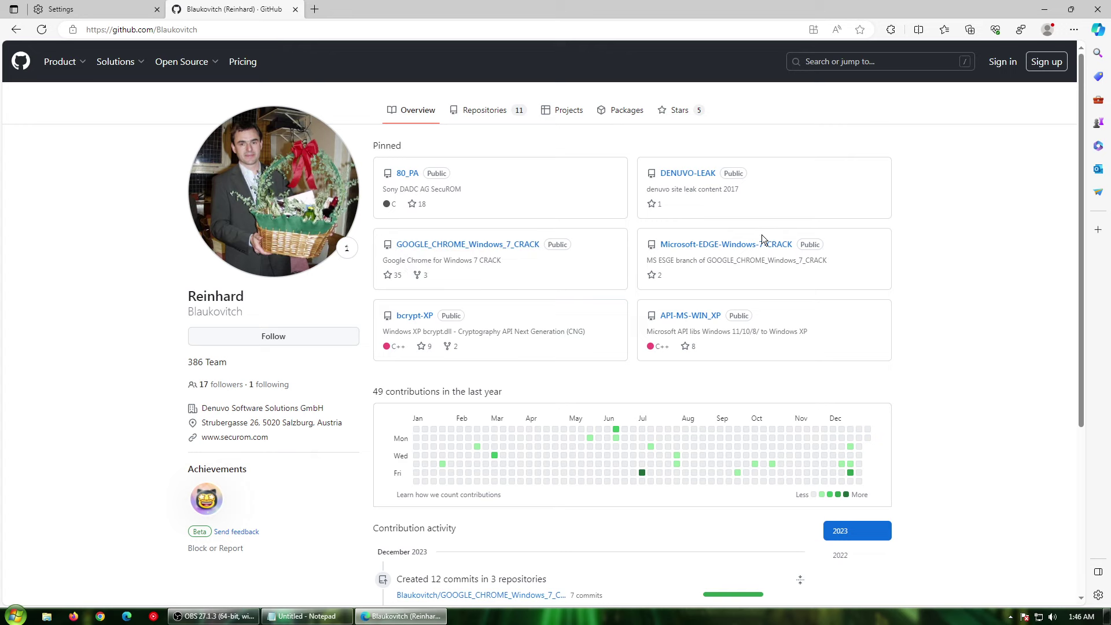
left_click(440, 244)
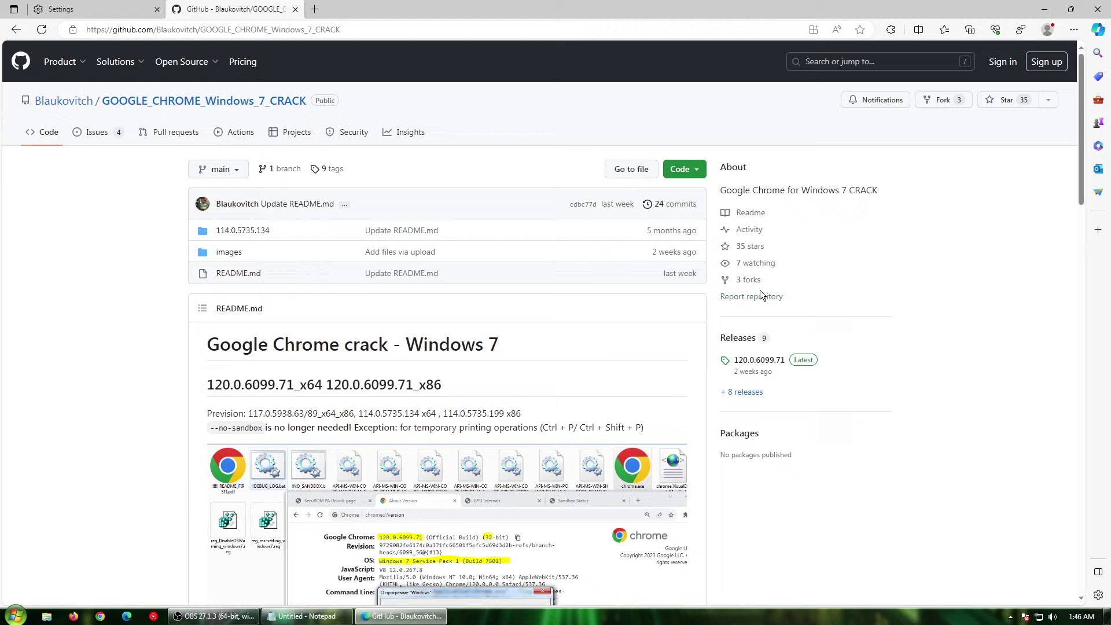
left_click(759, 360)
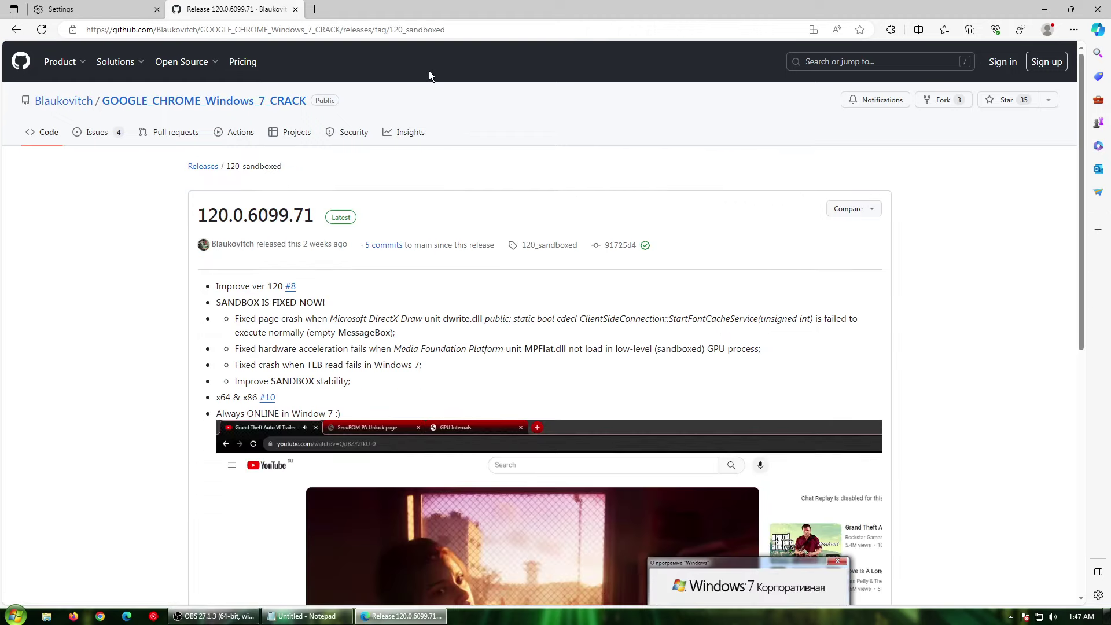
scroll(408, 164, "down", 4)
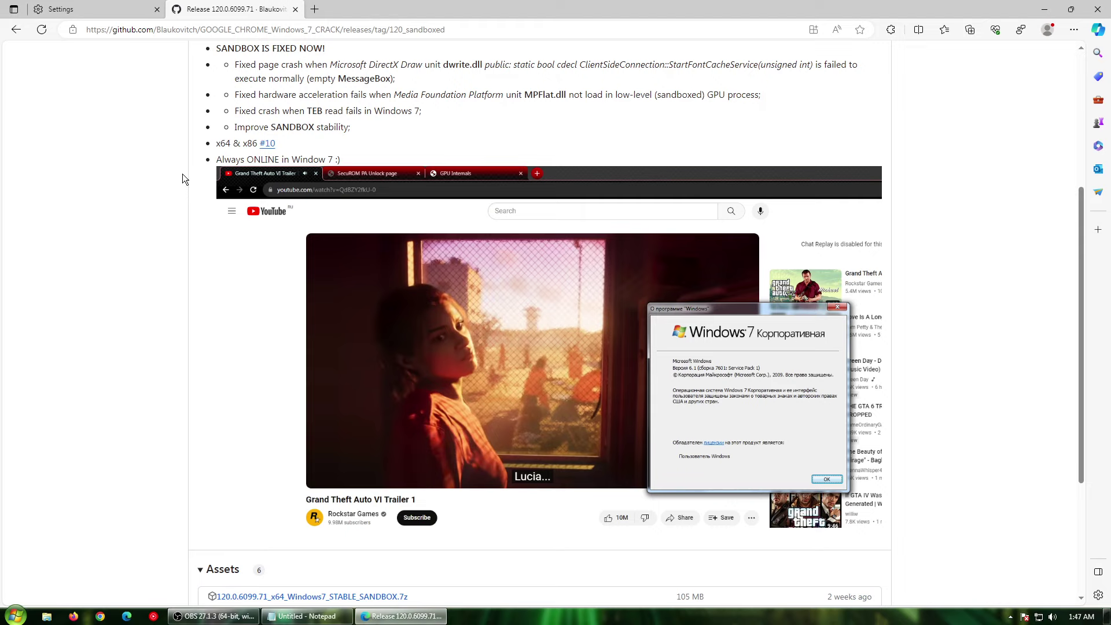
scroll(121, 359, "up", 5)
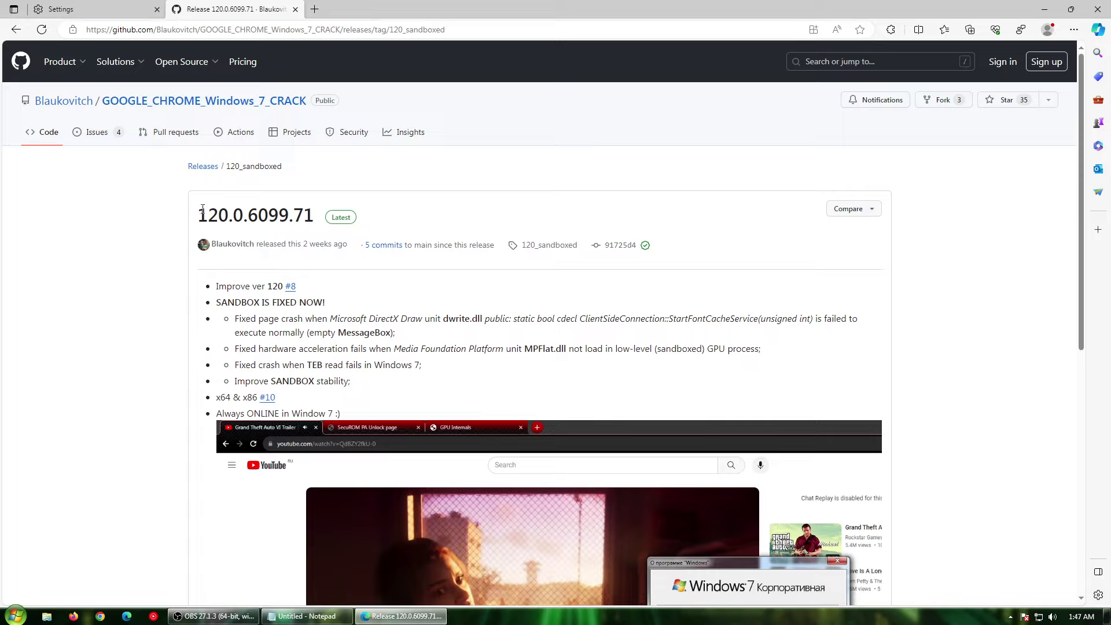
left_click_drag(198, 215, 314, 216)
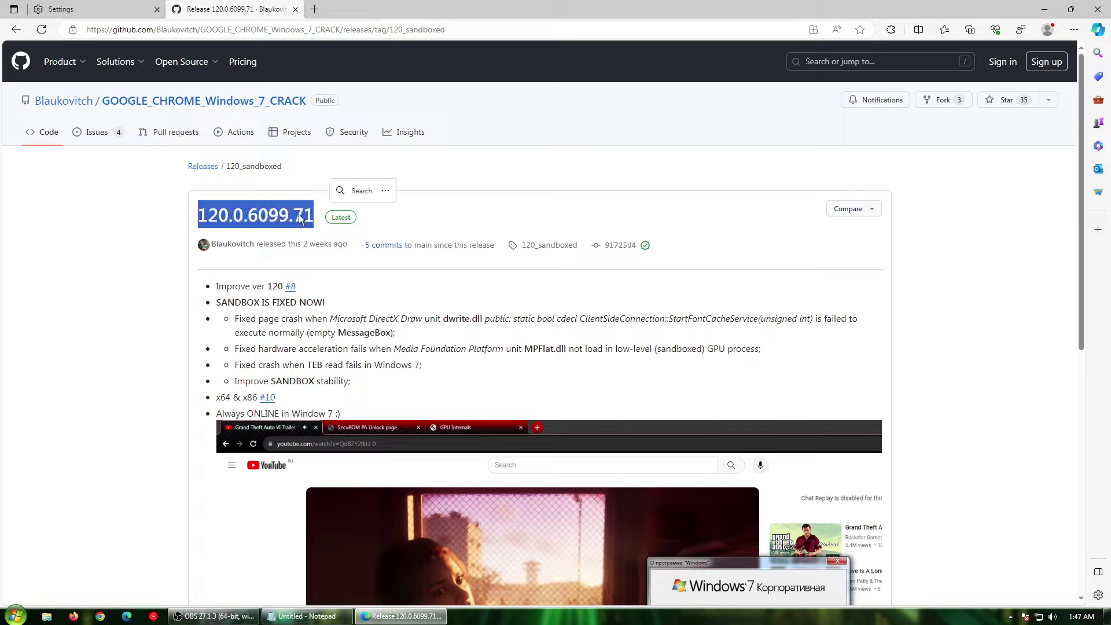
left_click(299, 214)
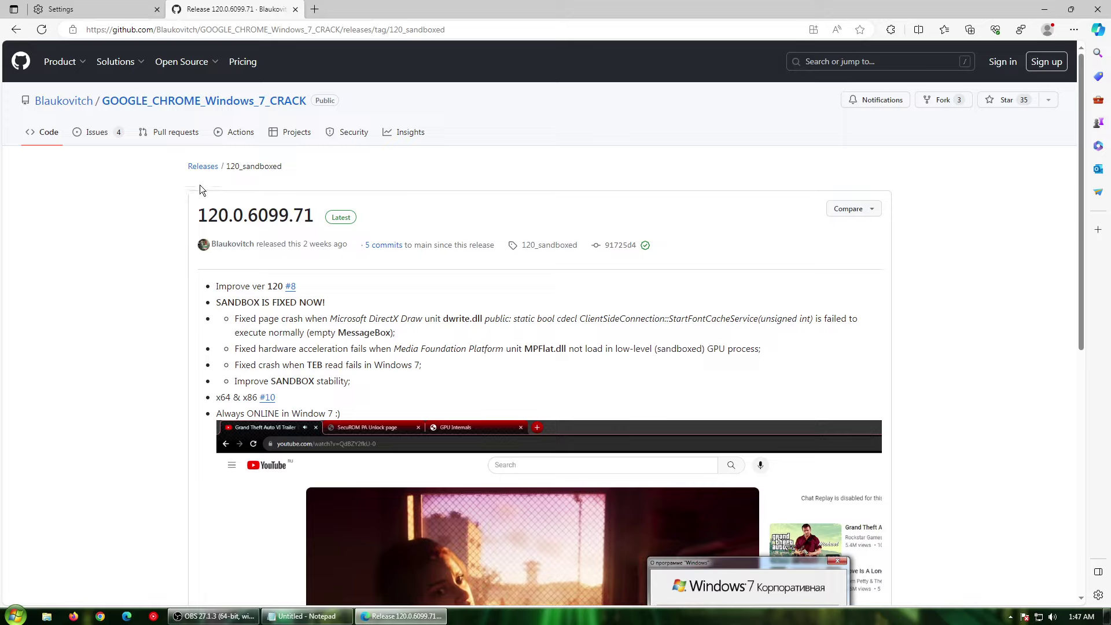
left_click_drag(196, 214, 312, 208)
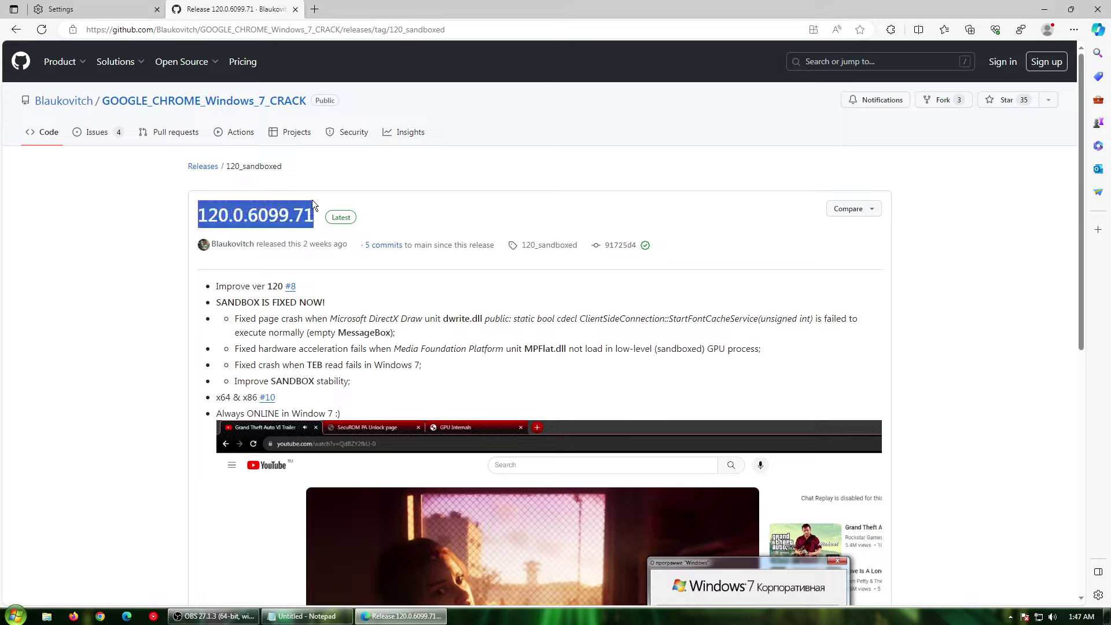
left_click(309, 213)
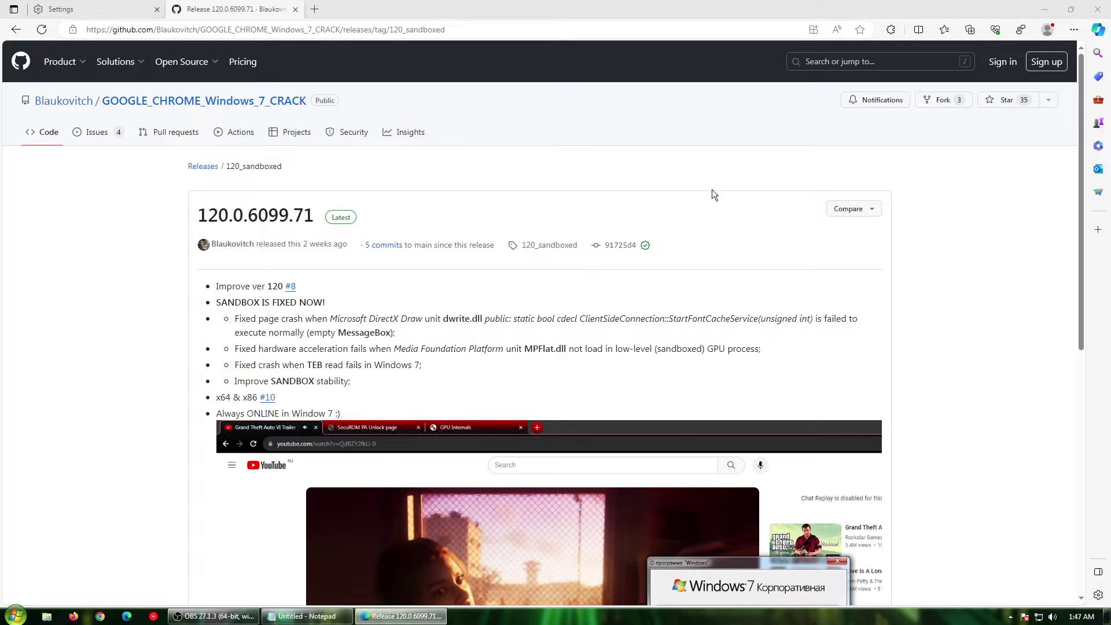
left_click(677, 224)
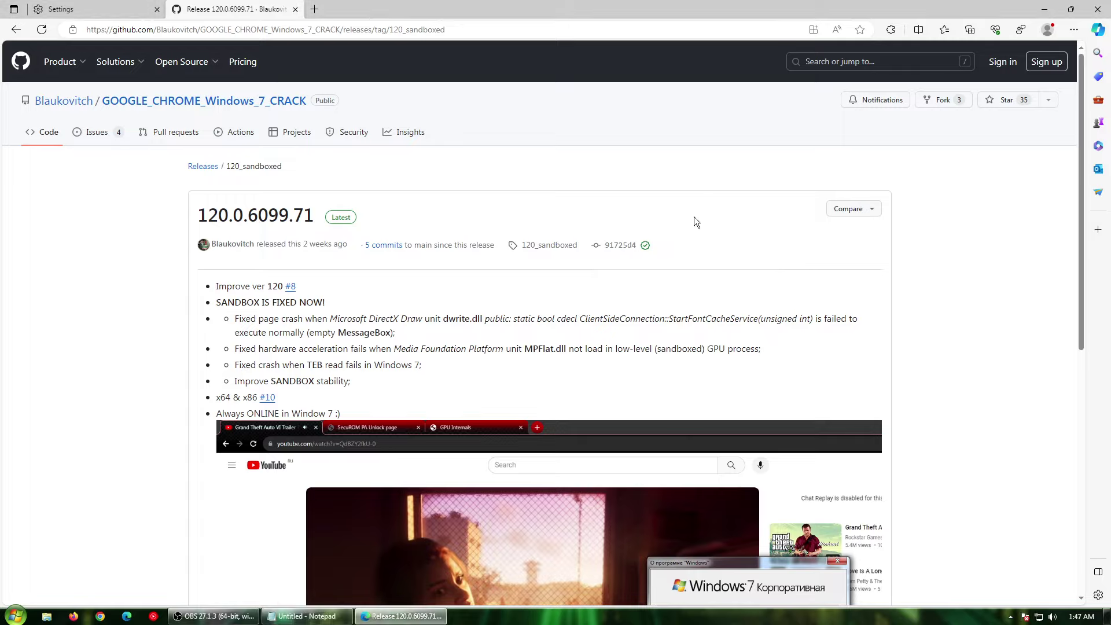
scroll(693, 217, "down", 4)
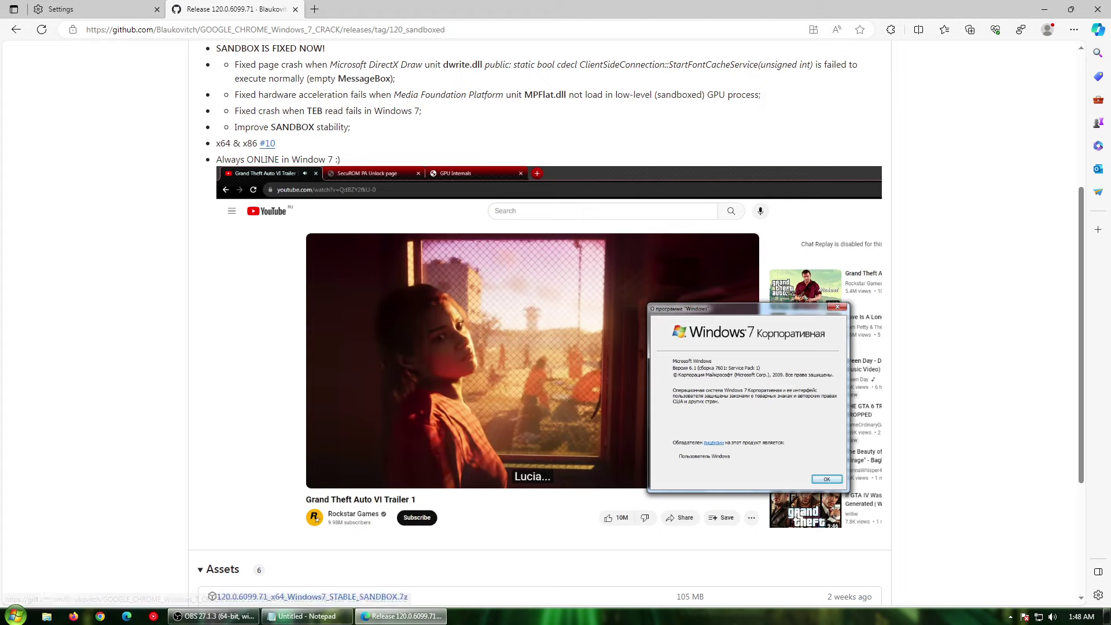
key("alt+Tab")
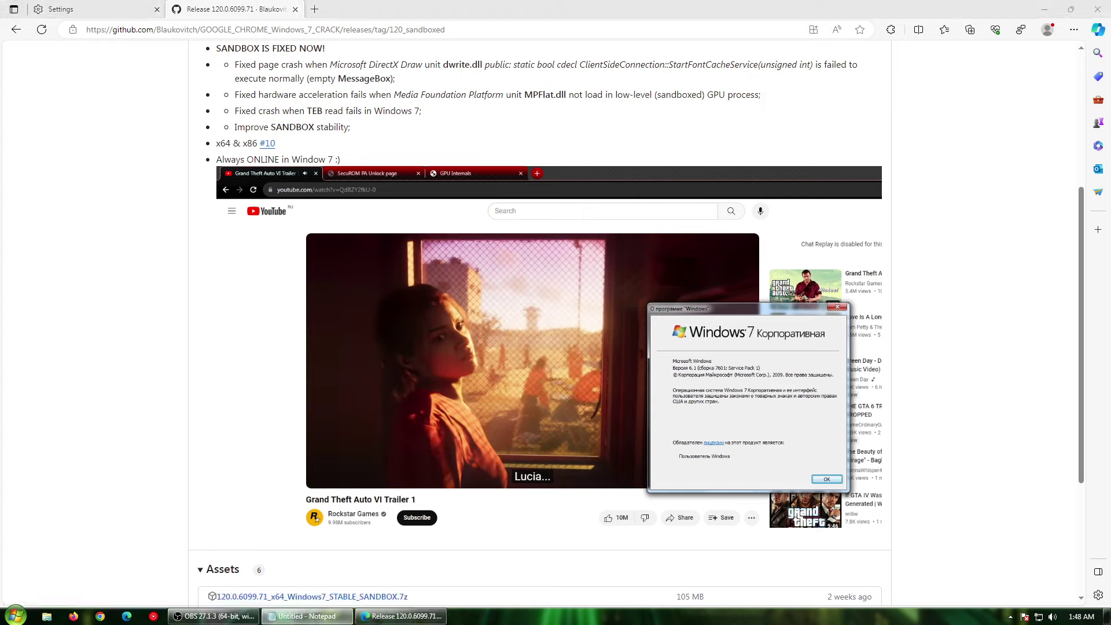
Load github.com/win32ss/supermium in a new tab, visiting the win32ss profile and returning
left_click(314, 9)
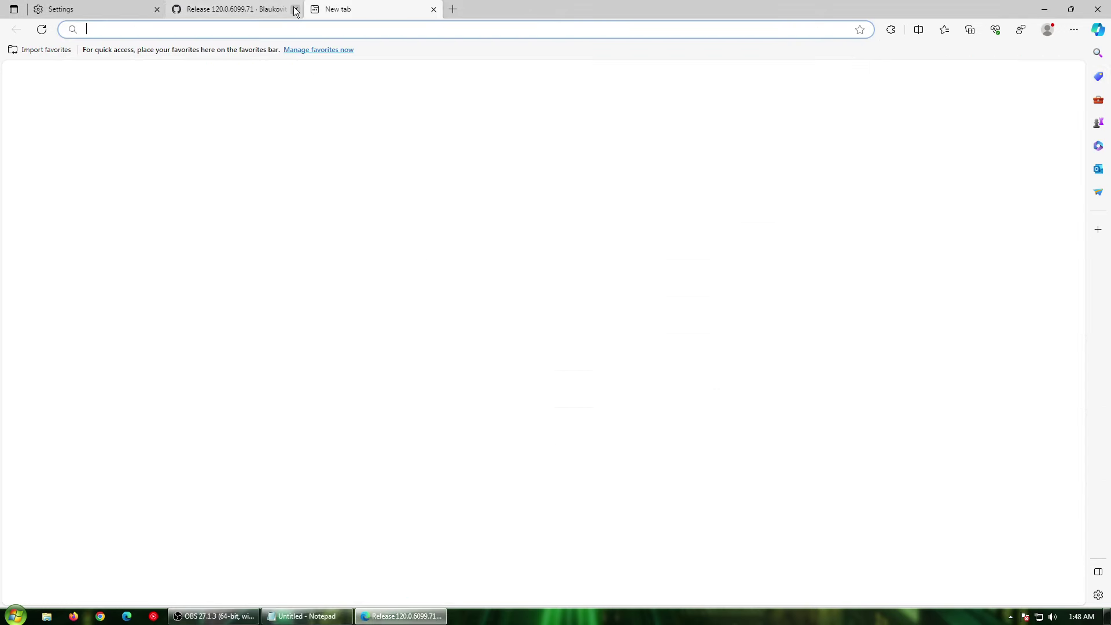
right_click(418, 33)
left_click(521, 133)
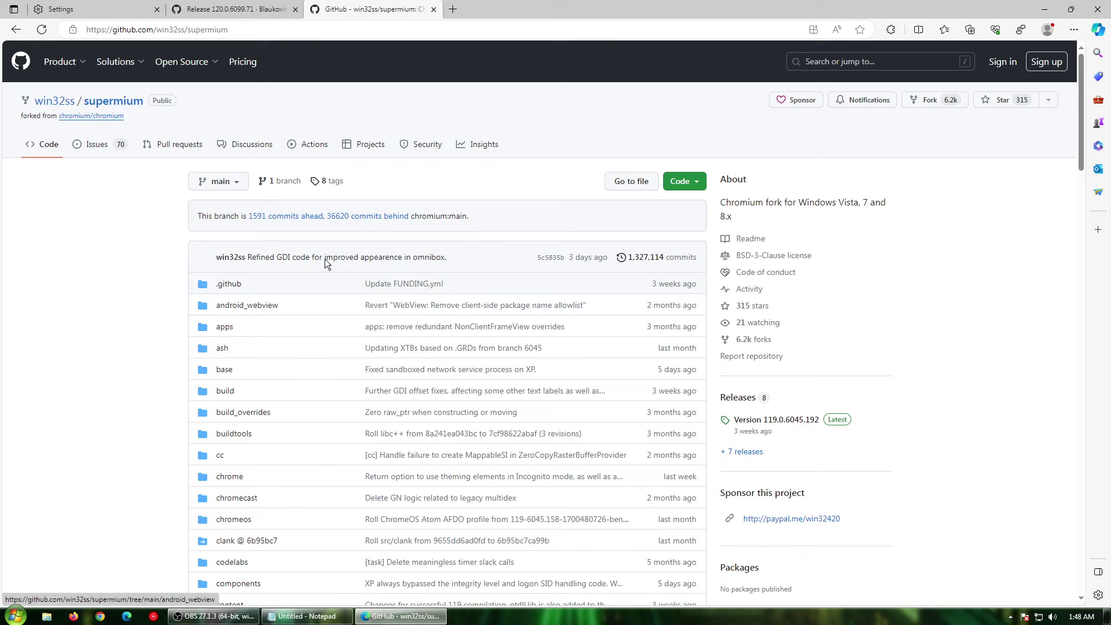
left_click(55, 101)
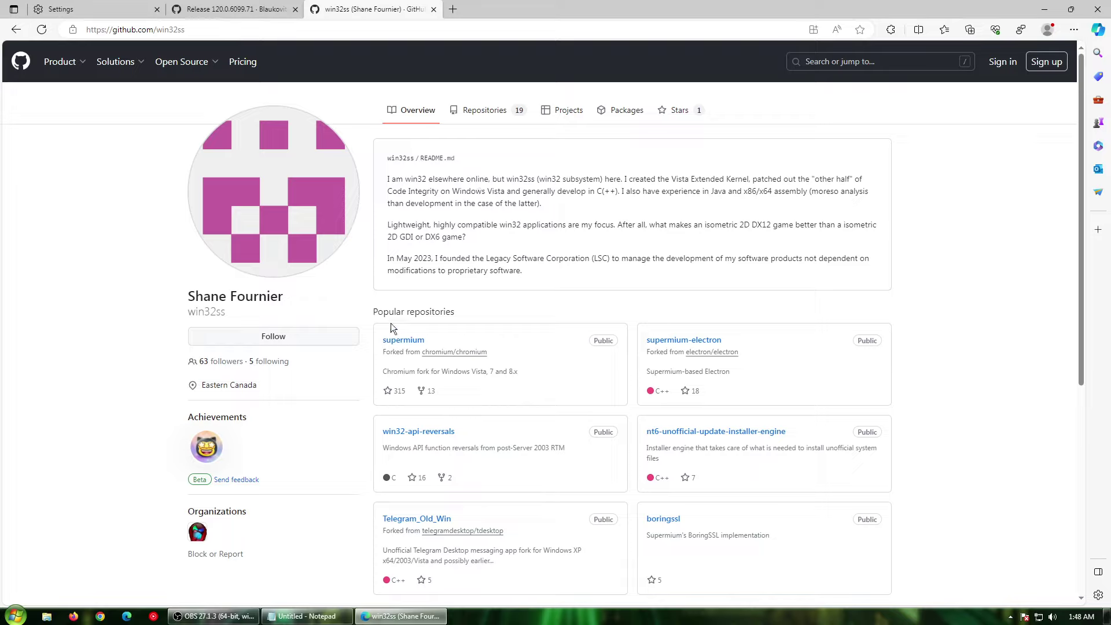
left_click(399, 340)
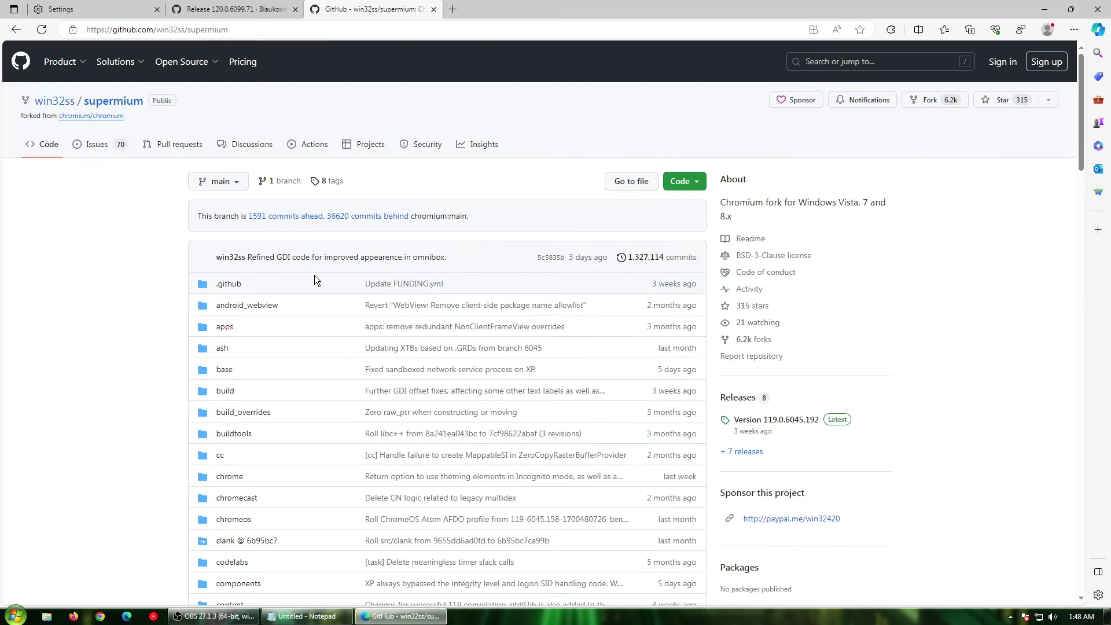
Download supermium_119_32_setup.exe from the Version 119.0.6045.192 release
left_click(793, 422)
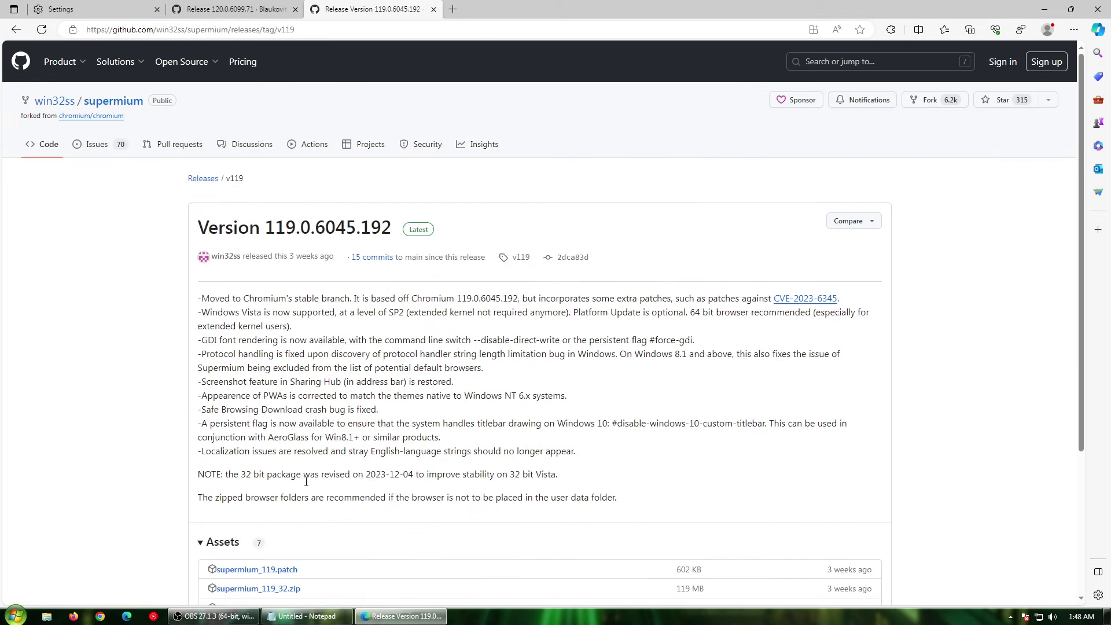
scroll(306, 481, "down", 3)
scroll(285, 309, "up", 3)
scroll(289, 287, "down", 3)
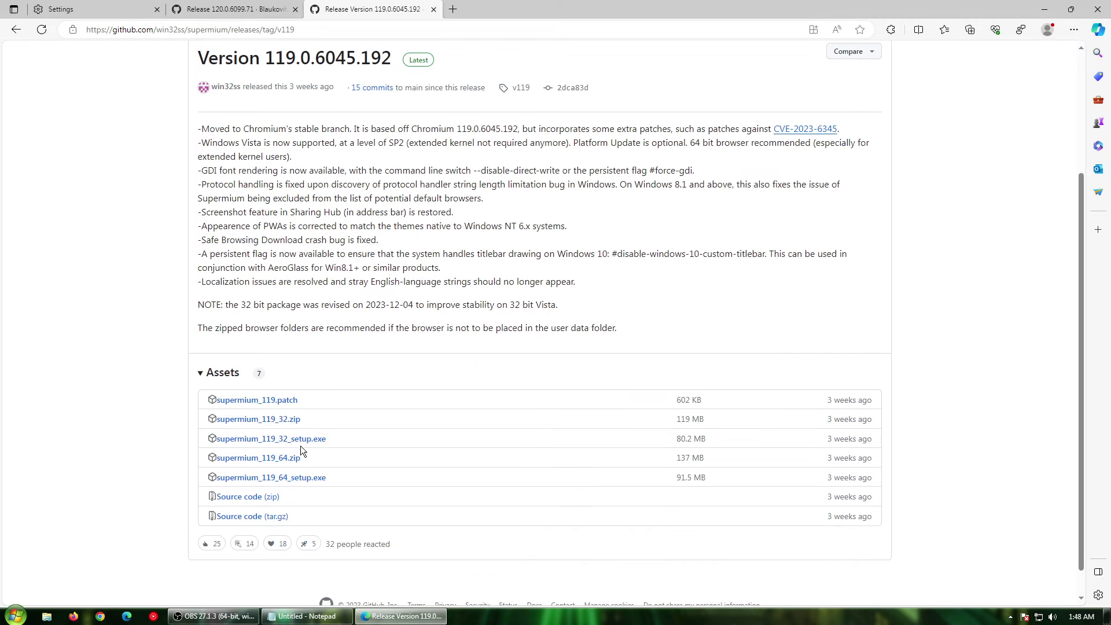
left_click(291, 439)
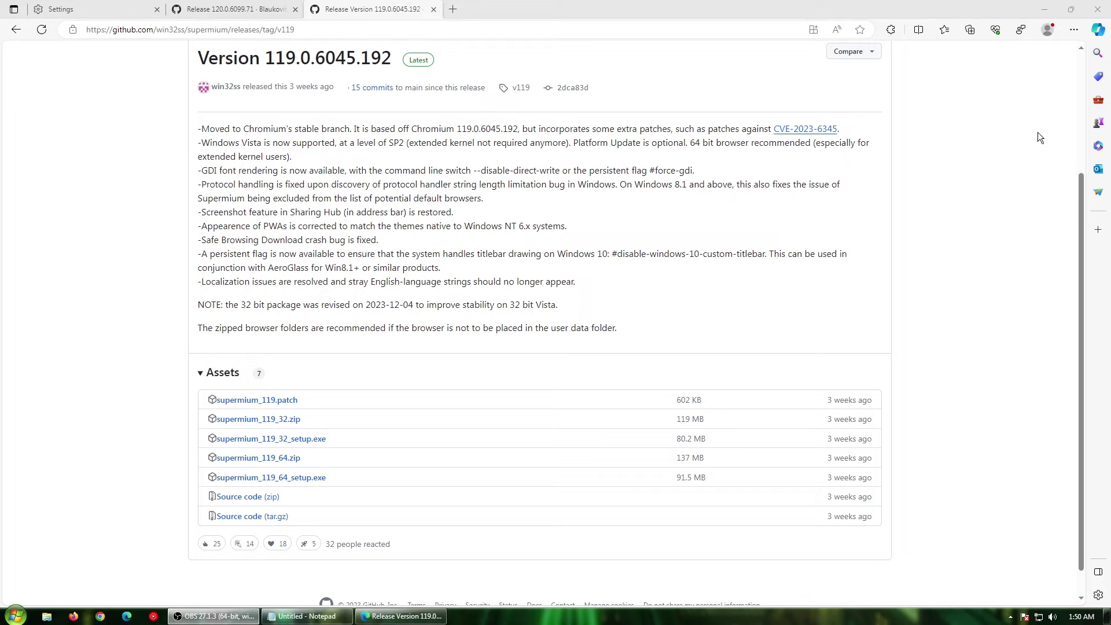
Run the downloaded Supermium setup from the downloads list and confirm installation
left_click(1073, 30)
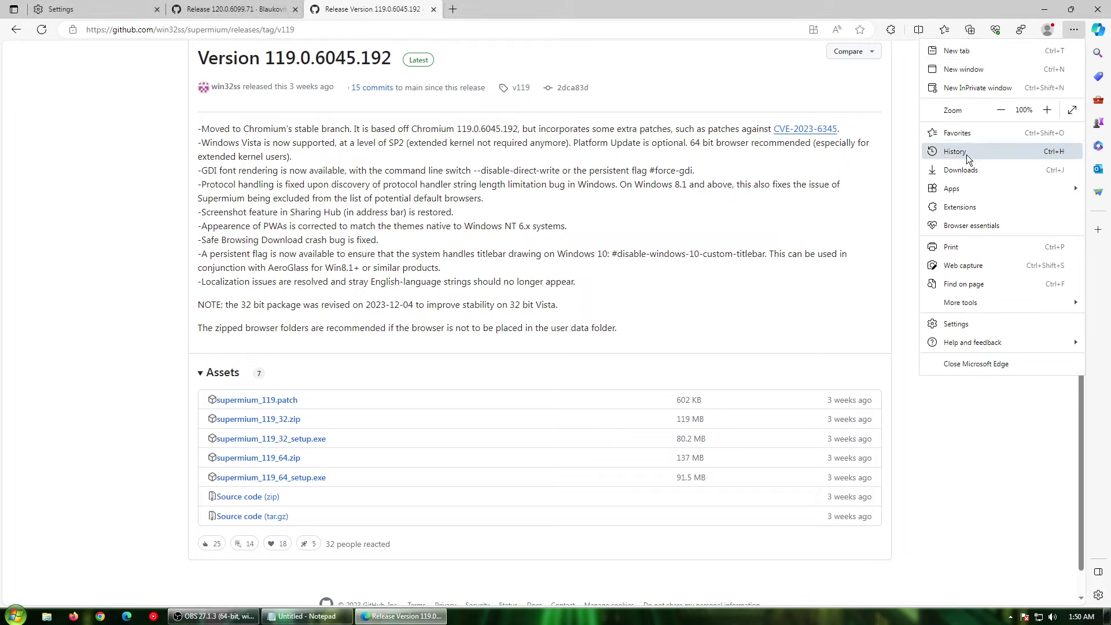
left_click(958, 170)
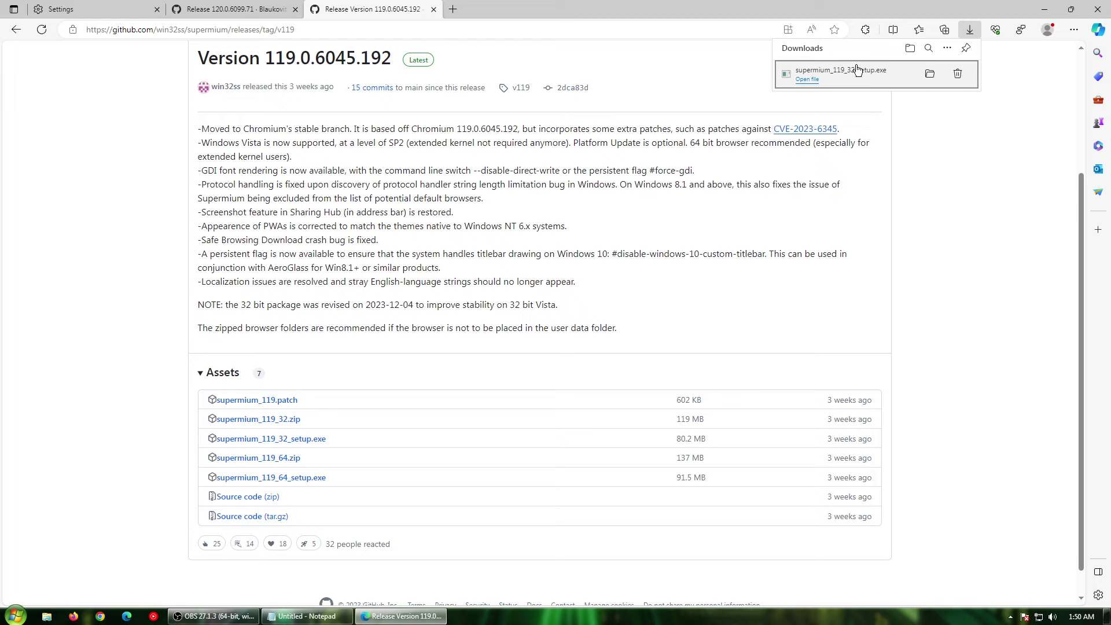
left_click(807, 80)
left_click(605, 320)
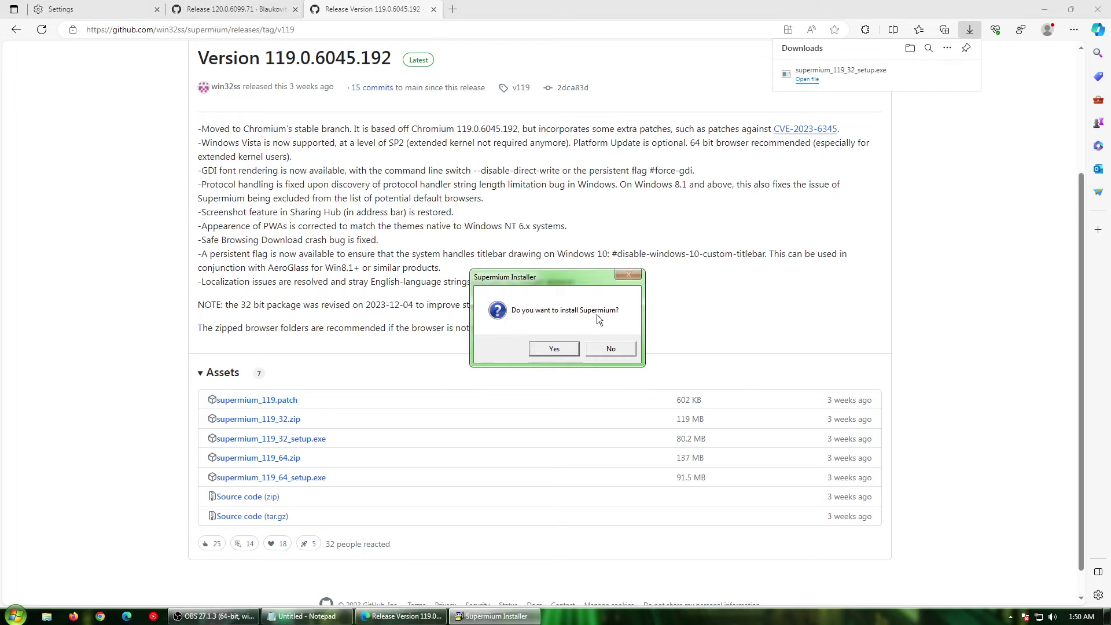
left_click(554, 348)
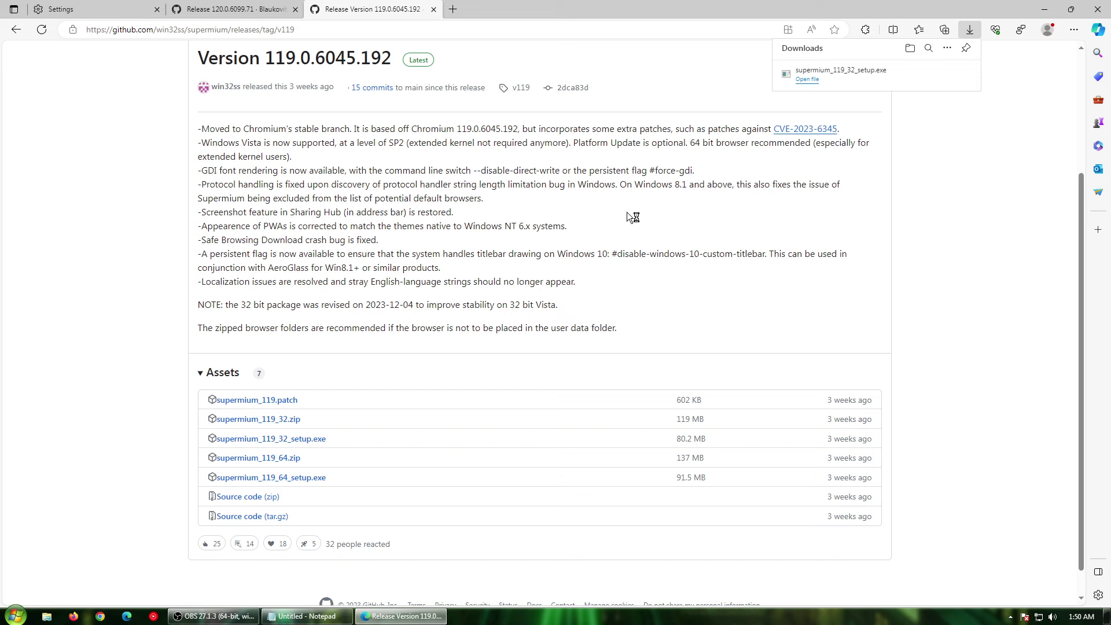
key("super+Down")
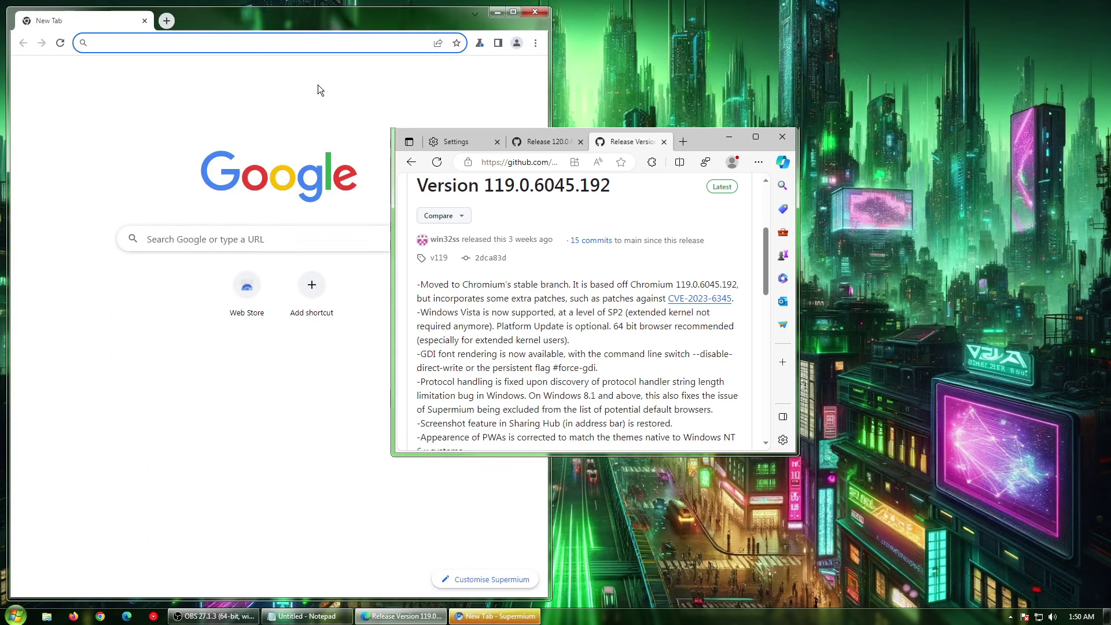
Center the Supermium window and open About Supermium, highlighting version 119.0.6045.192
left_click(317, 90)
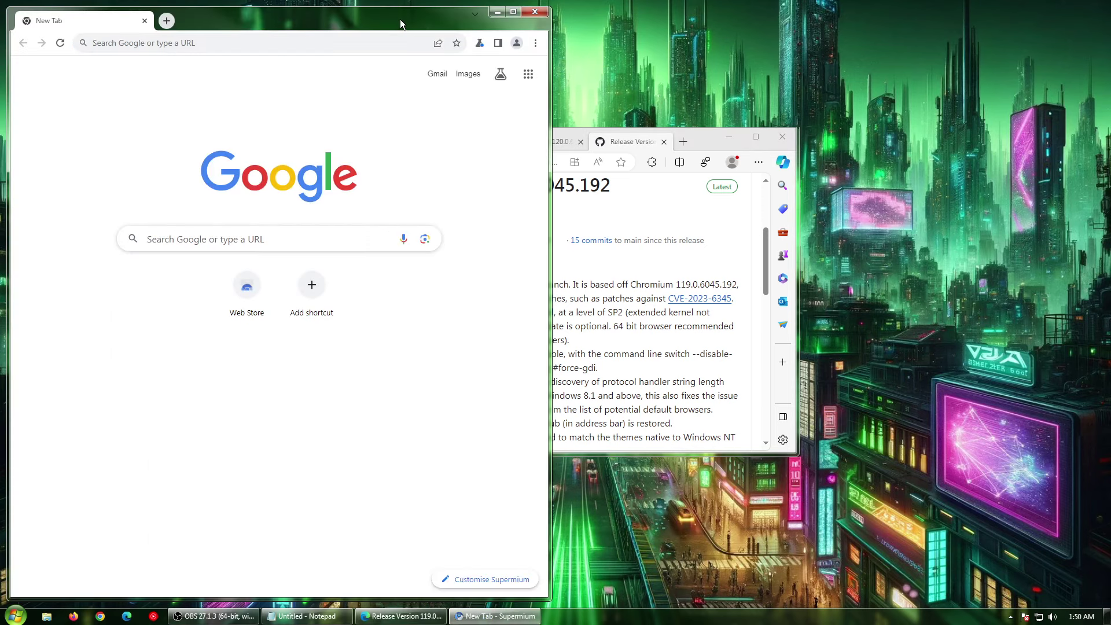
left_click_drag(401, 24, 634, 91)
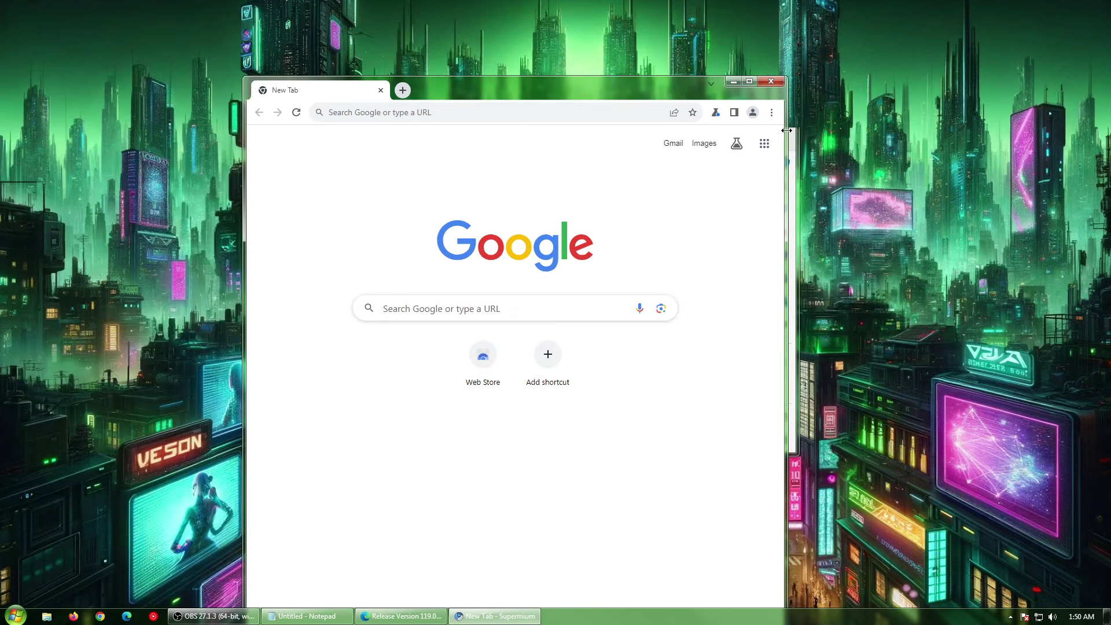
left_click(771, 113)
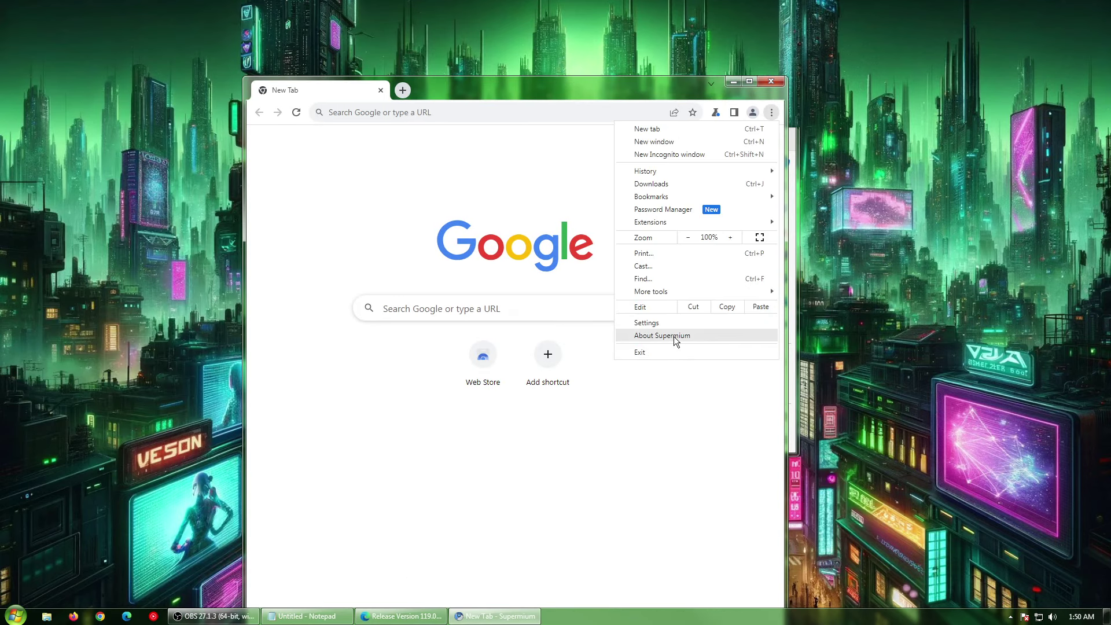
left_click(676, 337)
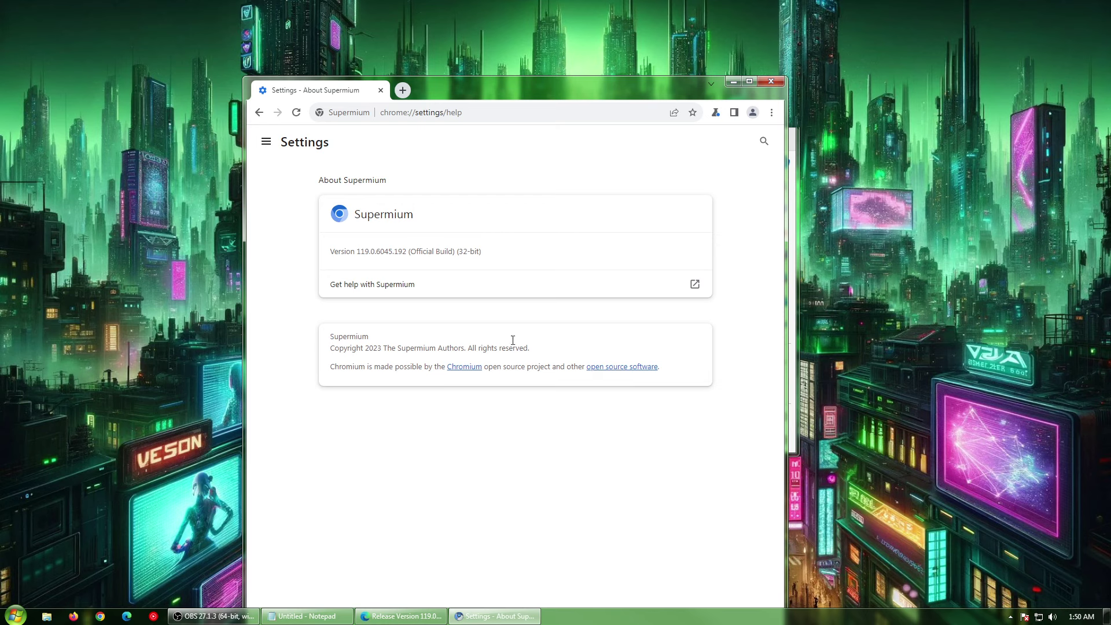
left_click_drag(357, 253, 406, 253)
left_click(393, 210)
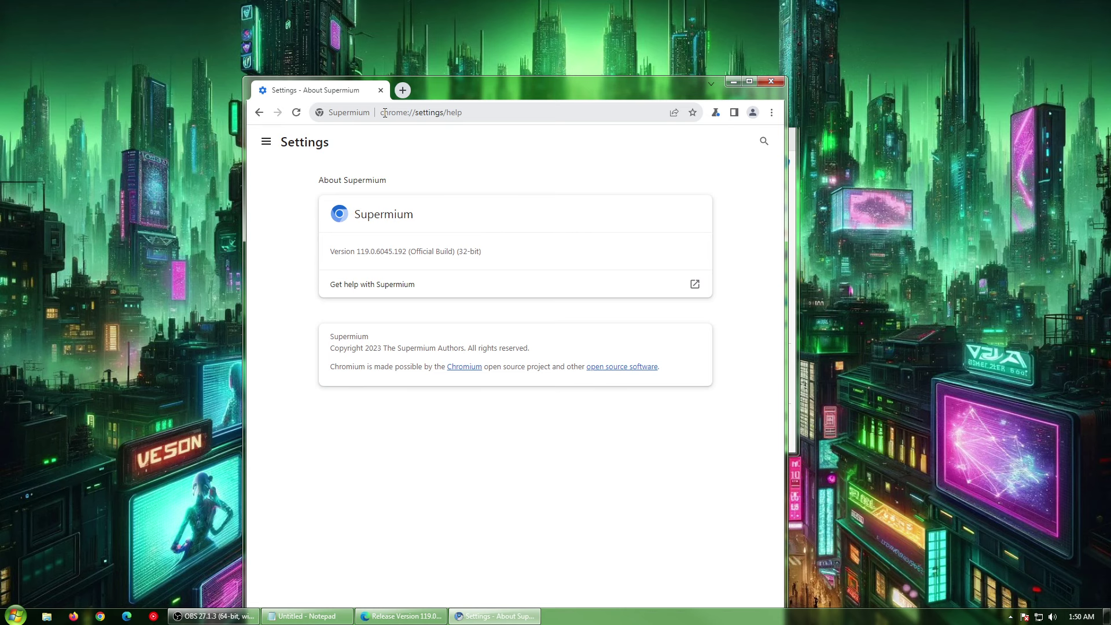
Launch Chrome, dismiss its Windows 10 update notice, and arrange it beside Supermium
left_click(100, 616)
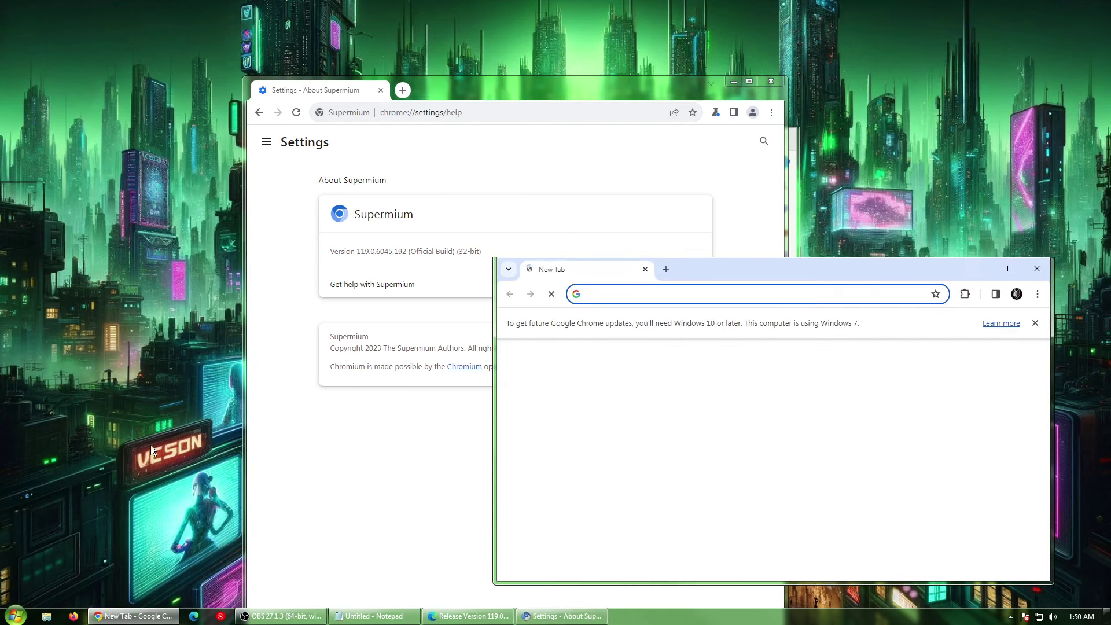
left_click(752, 254)
left_click(849, 273)
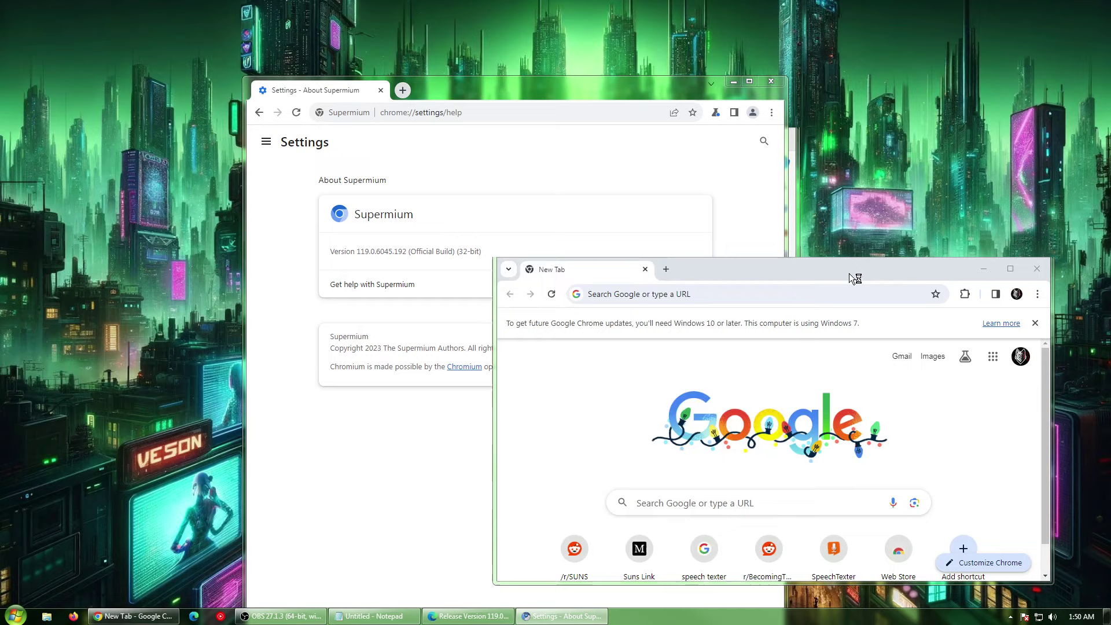
left_click_drag(849, 274, 682, 269)
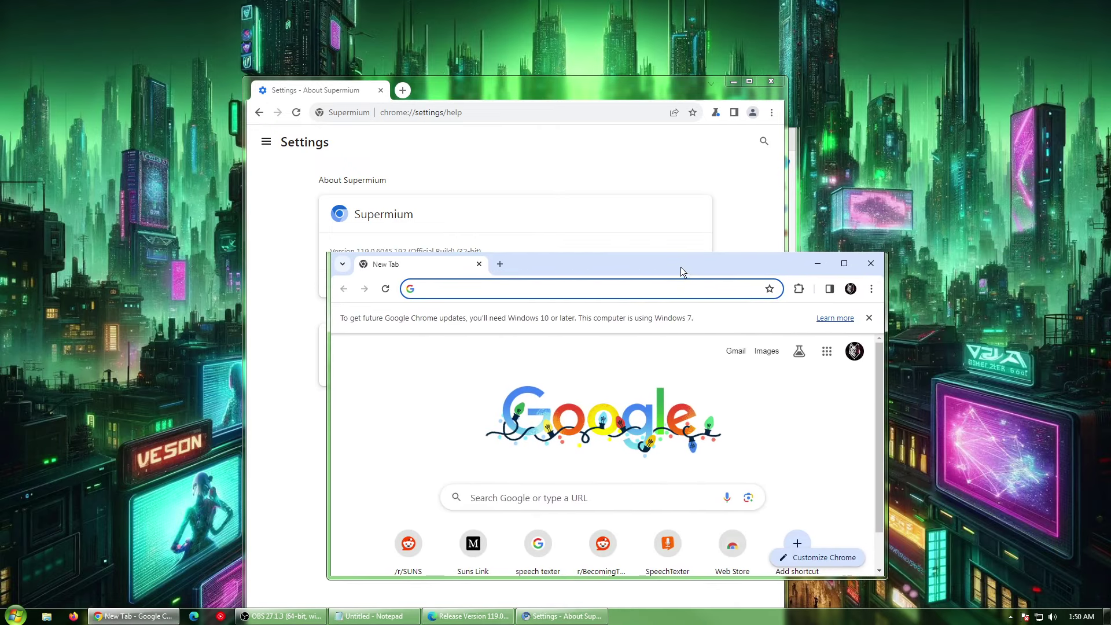
left_click(869, 317)
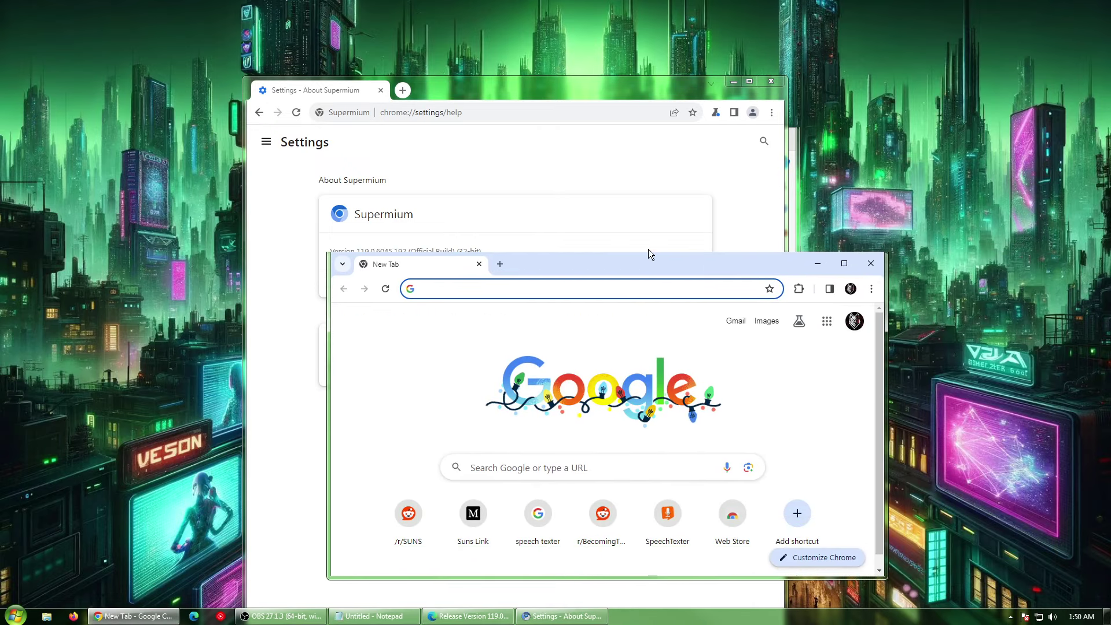
left_click_drag(567, 261, 369, 114)
left_click_drag(630, 89, 834, 120)
left_click_drag(415, 117, 251, 58)
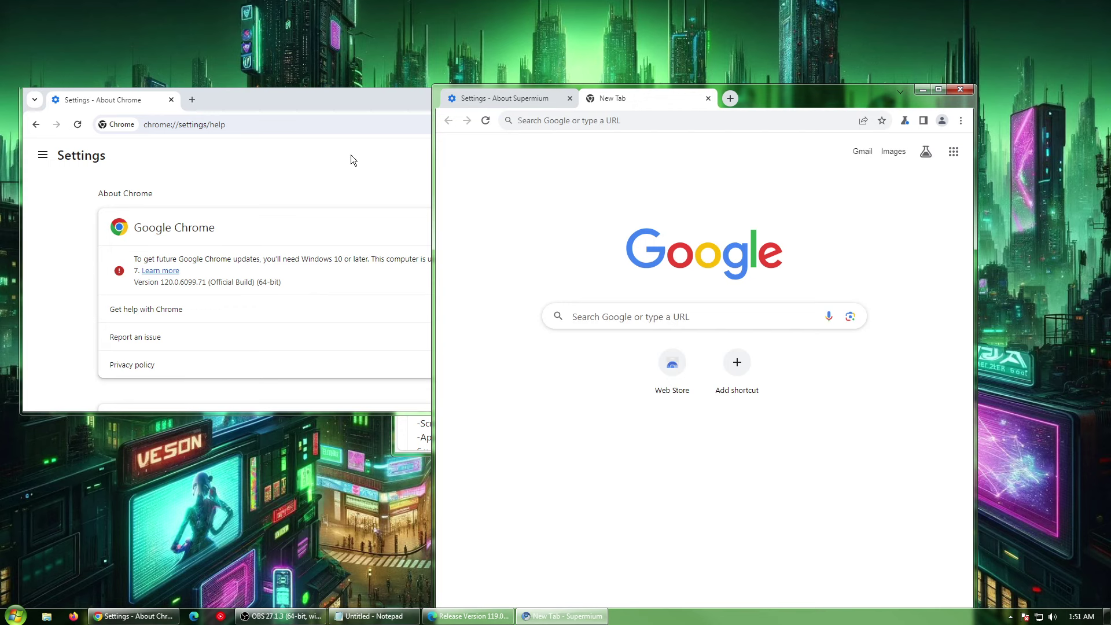
Bring About Chrome forward and highlight the Google Chrome product name
left_click(351, 154)
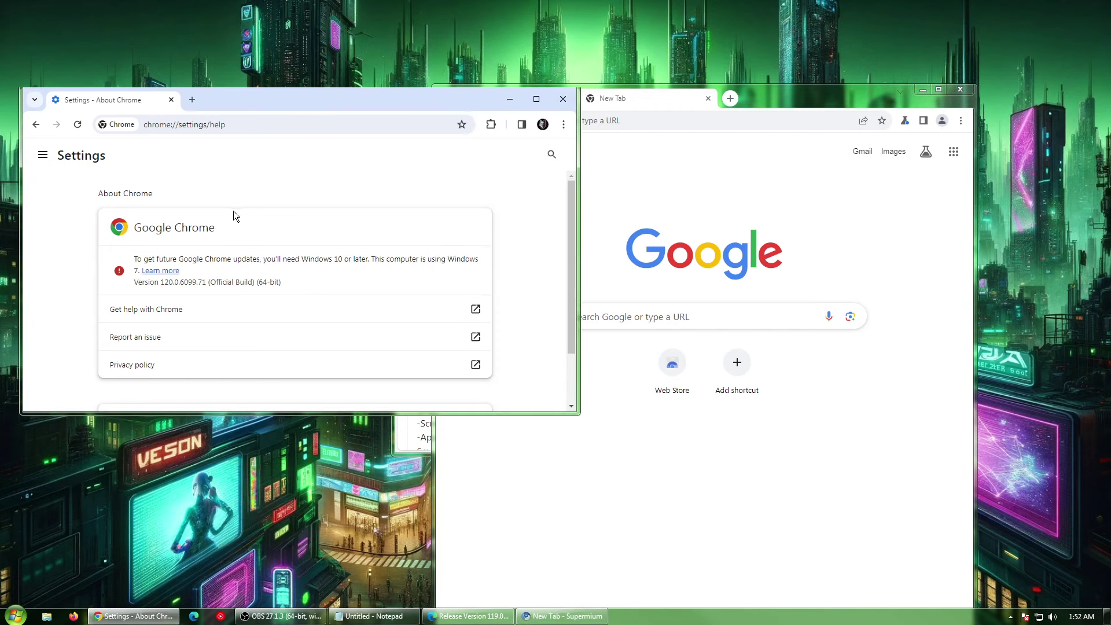
left_click_drag(155, 235, 268, 235)
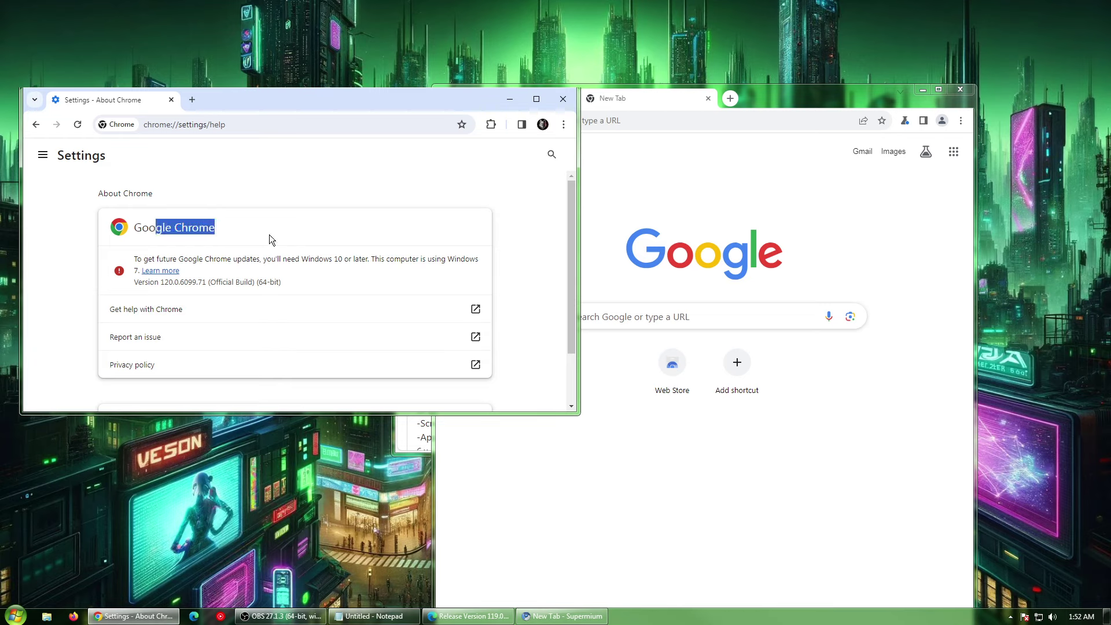
left_click(269, 235)
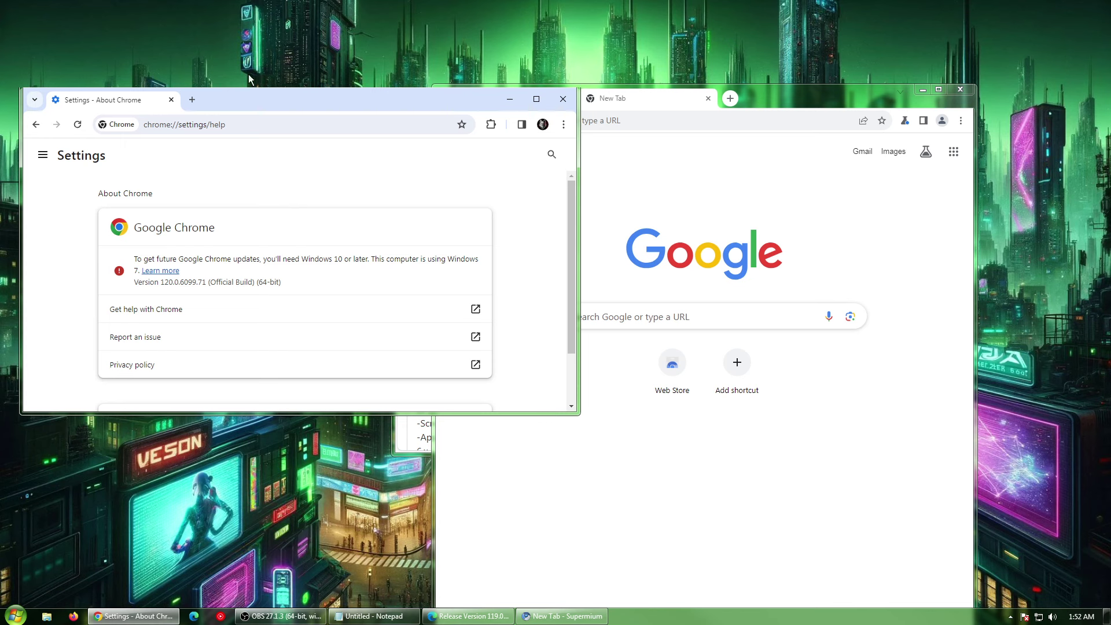
Move the Supermium window up-left and open another new tab in it
left_click(636, 144)
left_click_drag(795, 102, 630, 71)
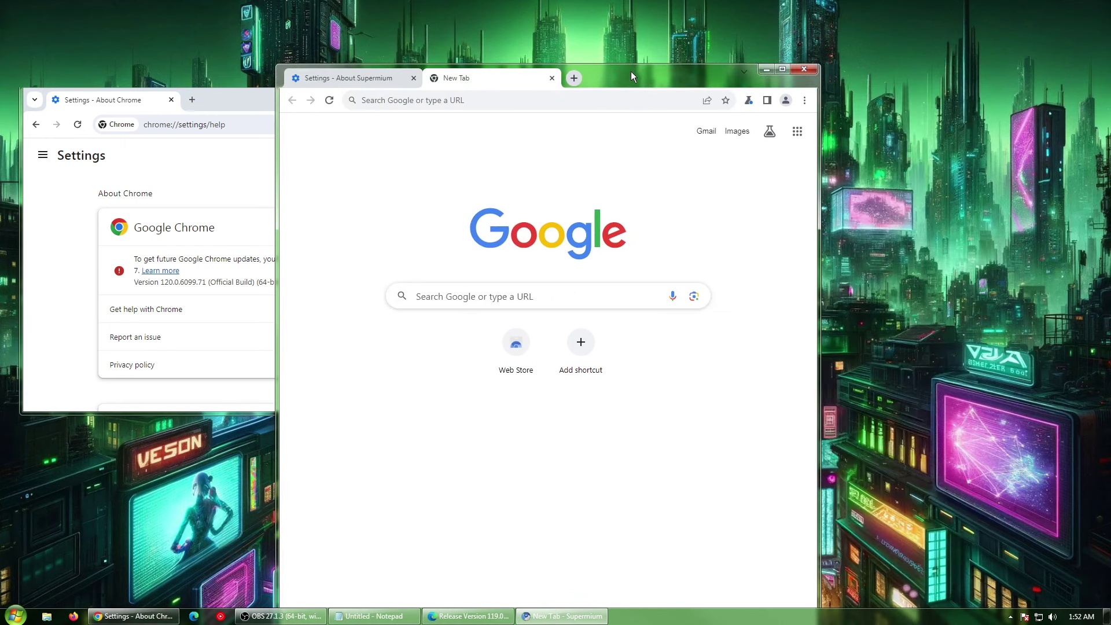
left_click(572, 78)
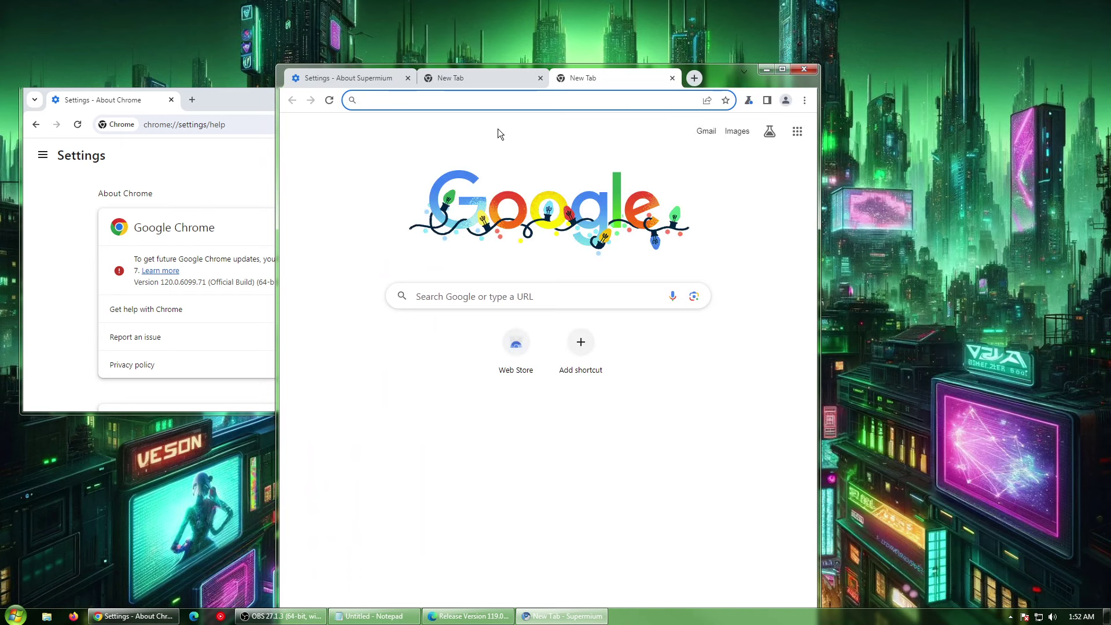
Move the Chrome About window down and left, out of Supermium's way
left_click(187, 150)
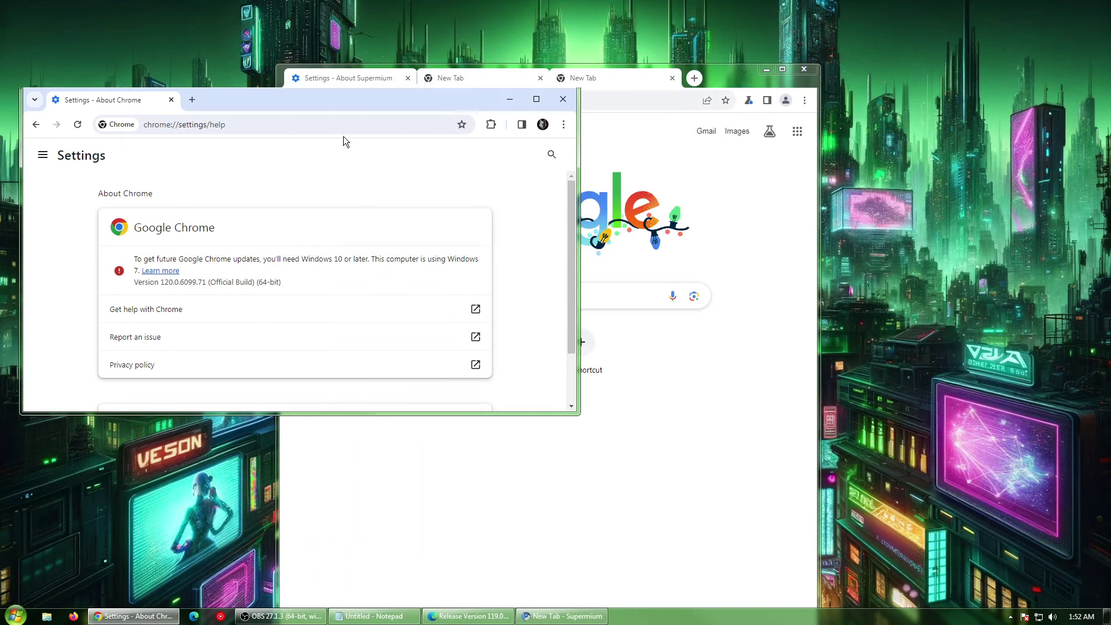
left_click(705, 225)
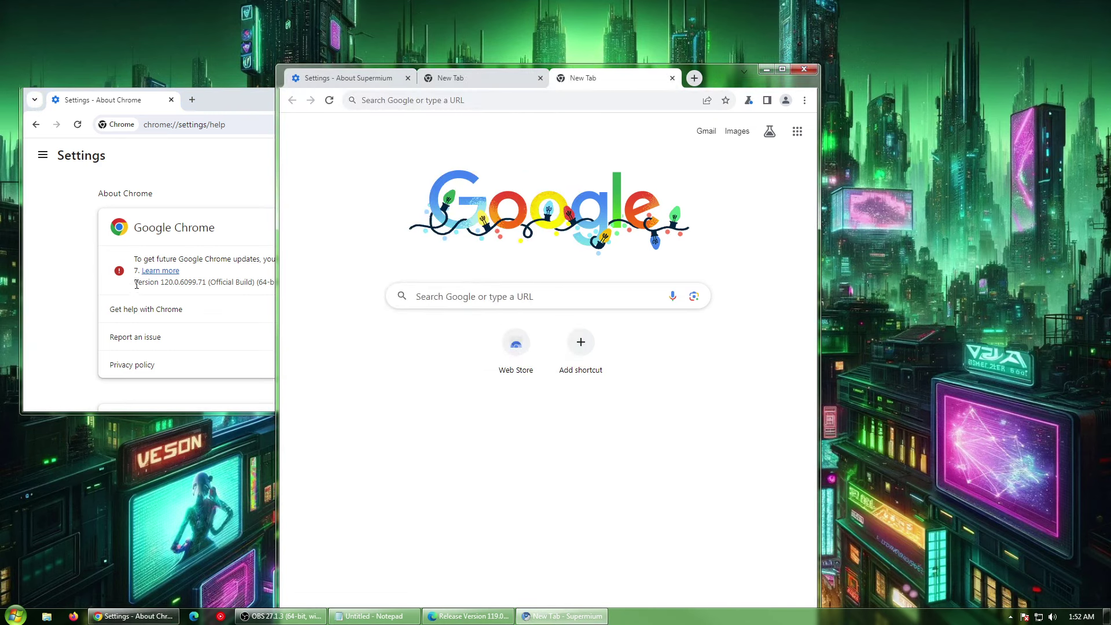
left_click_drag(138, 285, 217, 282)
left_click(363, 153)
left_click_drag(360, 107, 206, 277)
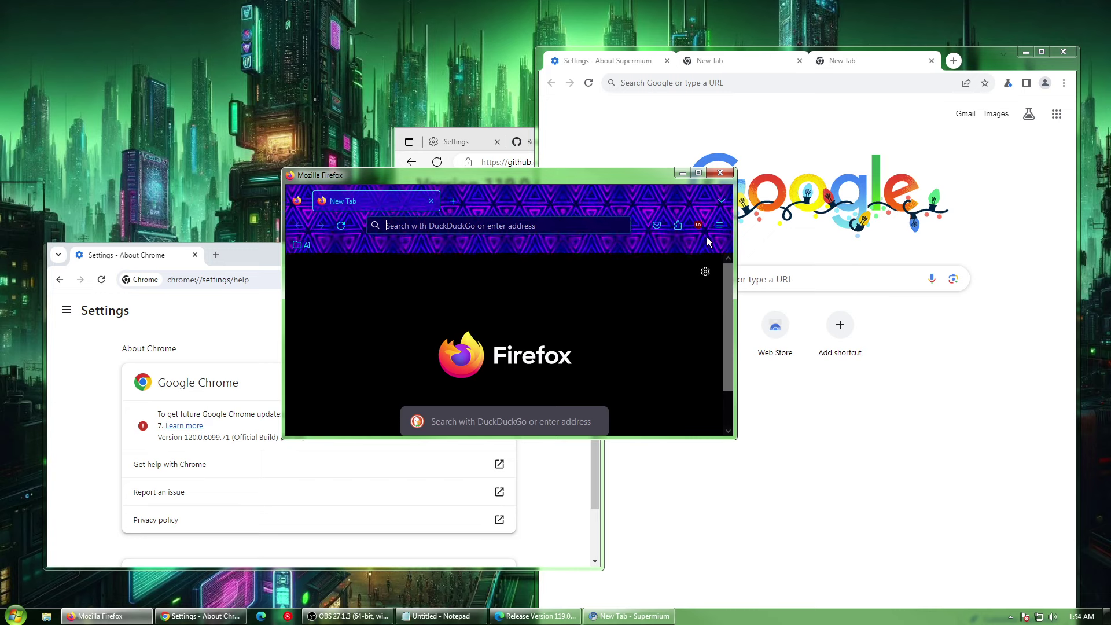
left_click(719, 225)
left_click(466, 300)
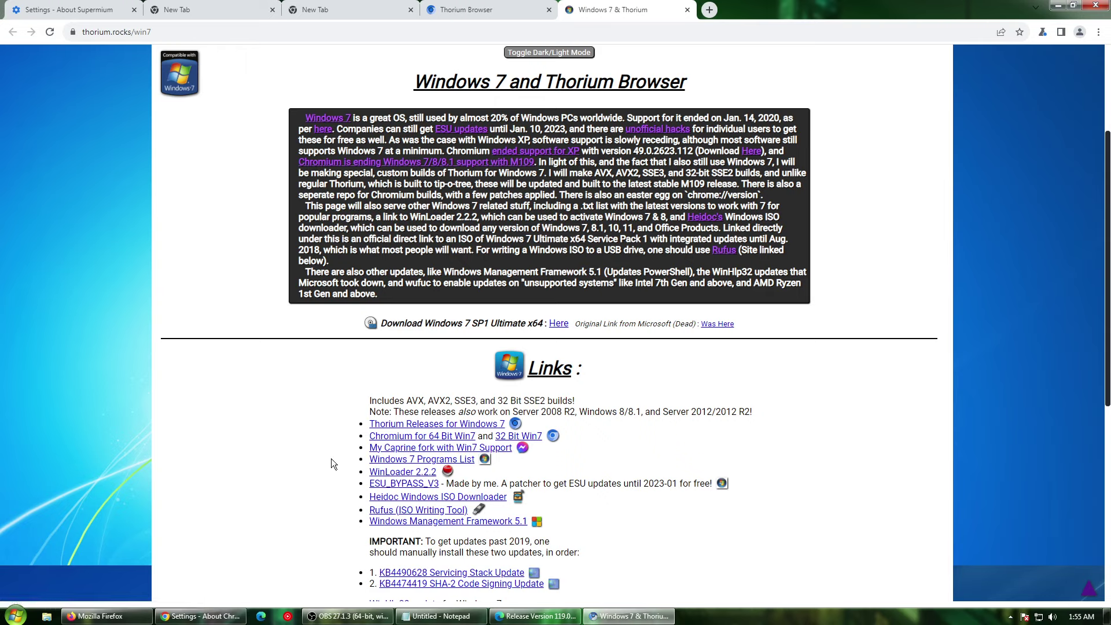
left_click(436, 423)
Scroll the thorium.rocks/win7 page down to its Links section
scroll(440, 348, "down", 10)
Download thorium_AVX2_mini_installer.exe from Thorium's Windows 7 releases and run it past the security warning
left_click(437, 336)
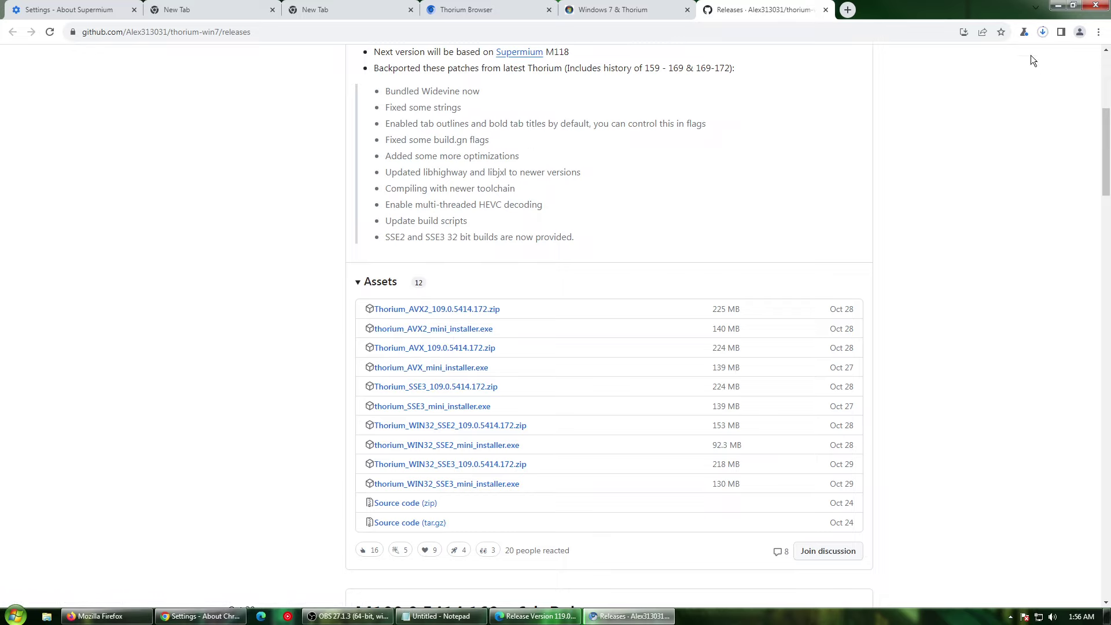
left_click(1043, 33)
left_click(1043, 33)
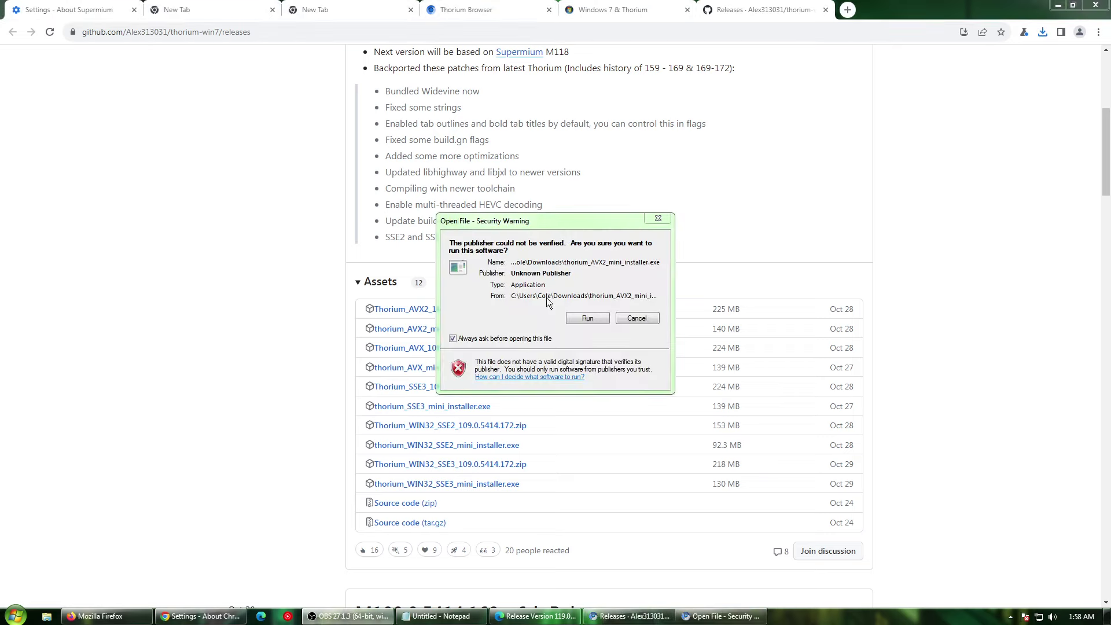
left_click(586, 317)
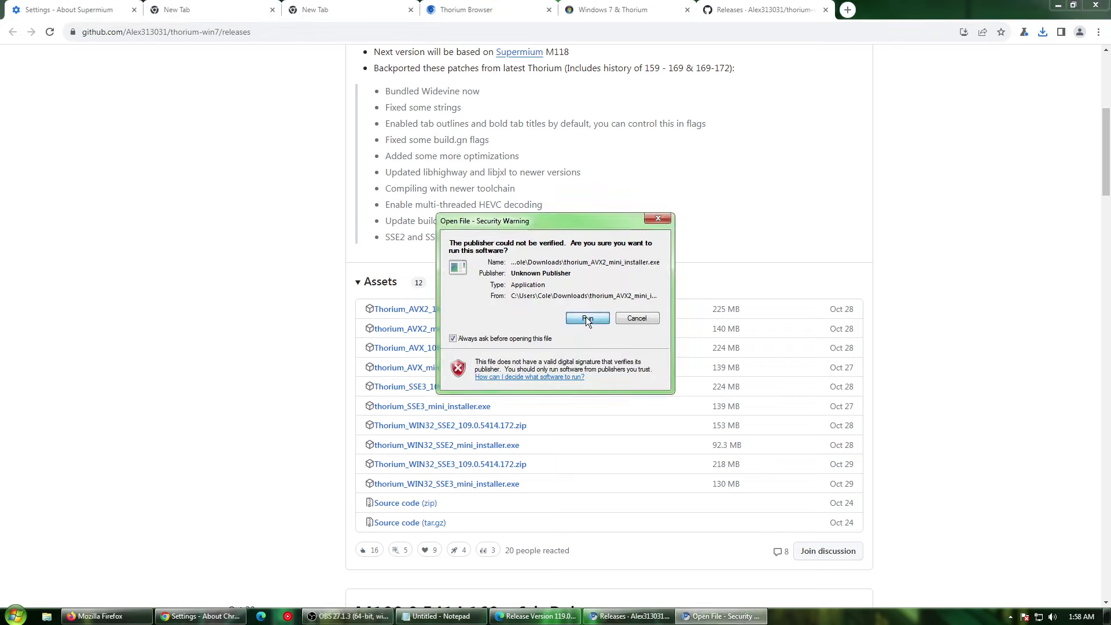
left_click(586, 318)
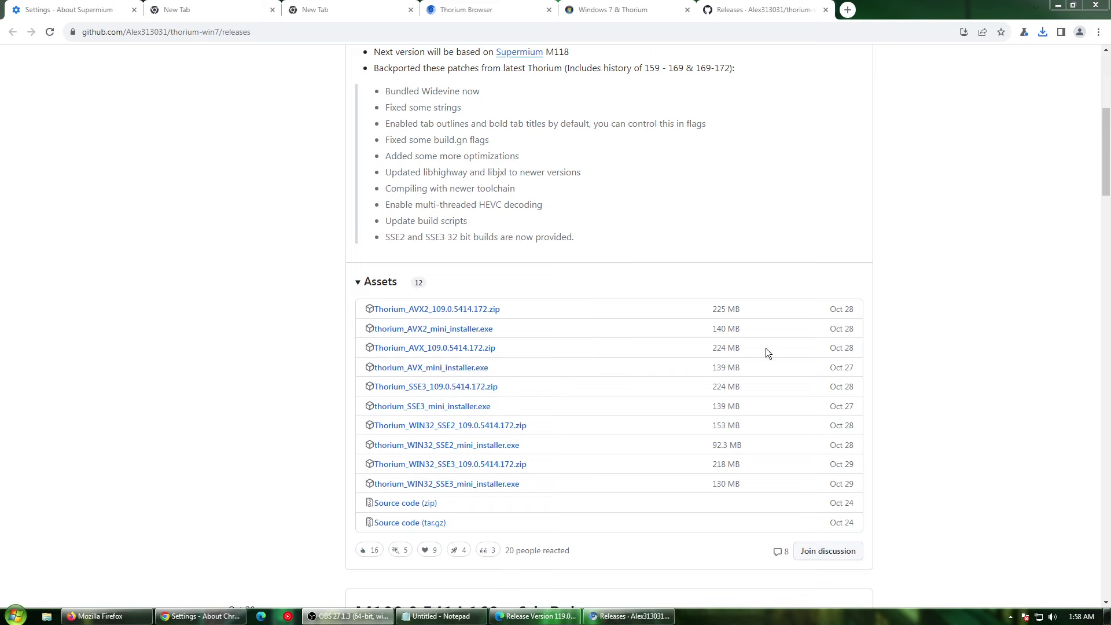
key("super+Down")
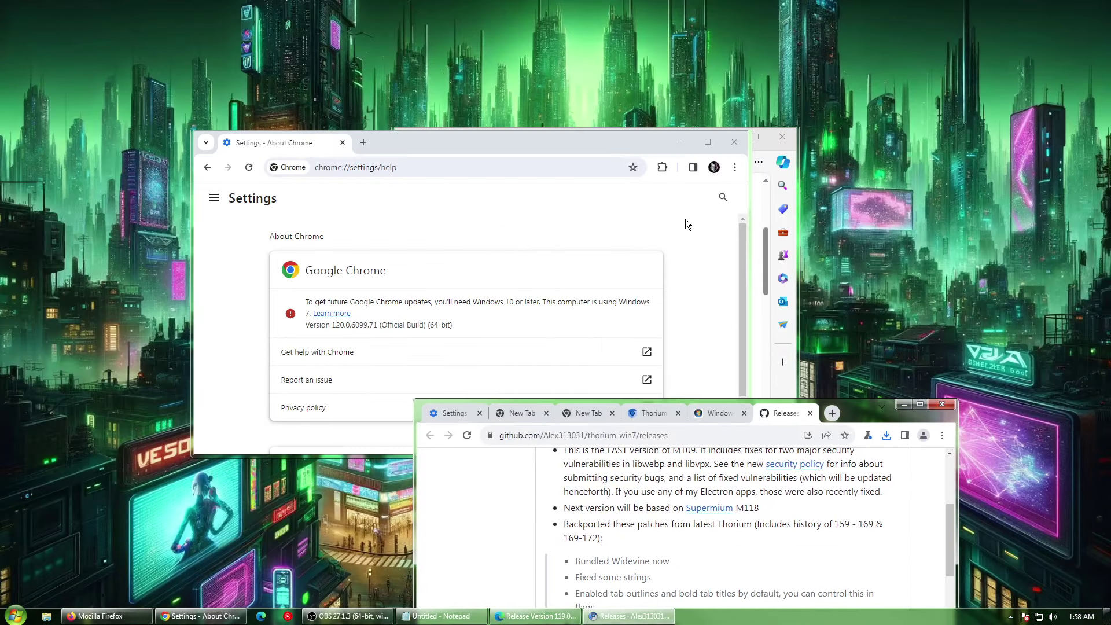
Close Edge's release notes, then open About Thorium in a new tab showing 109.0.5414.172
left_click(782, 136)
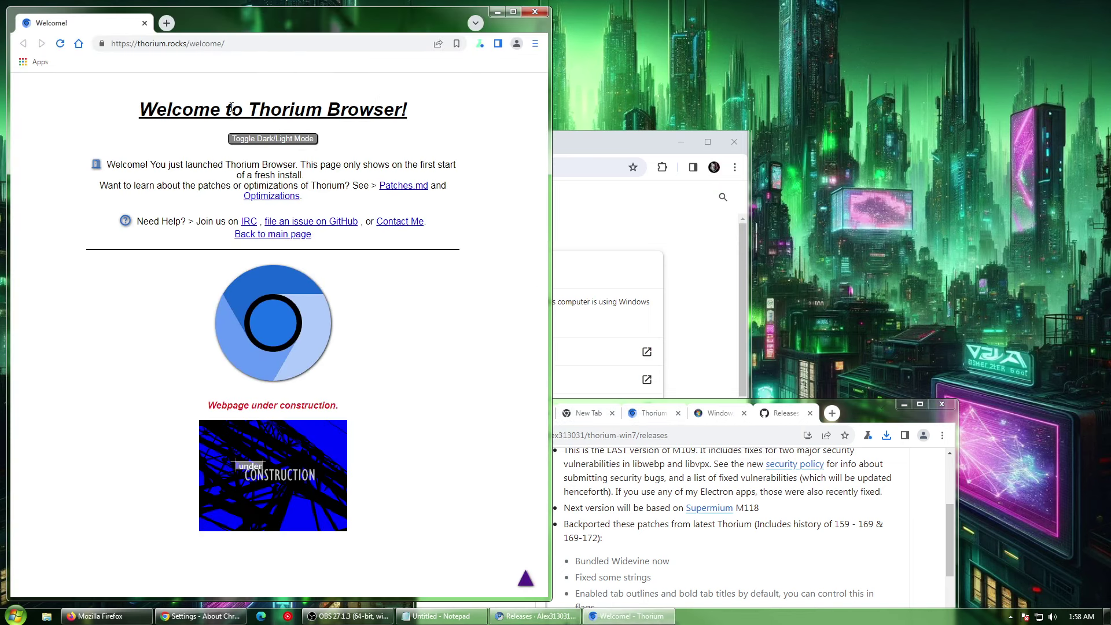
left_click(167, 22)
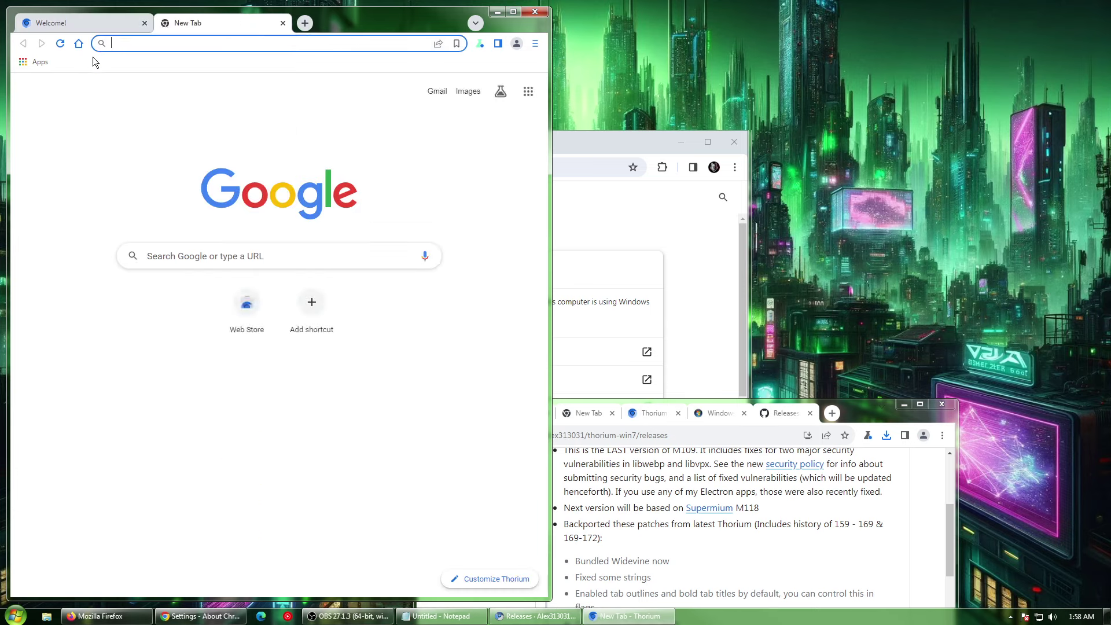
left_click(272, 256)
left_click(255, 110)
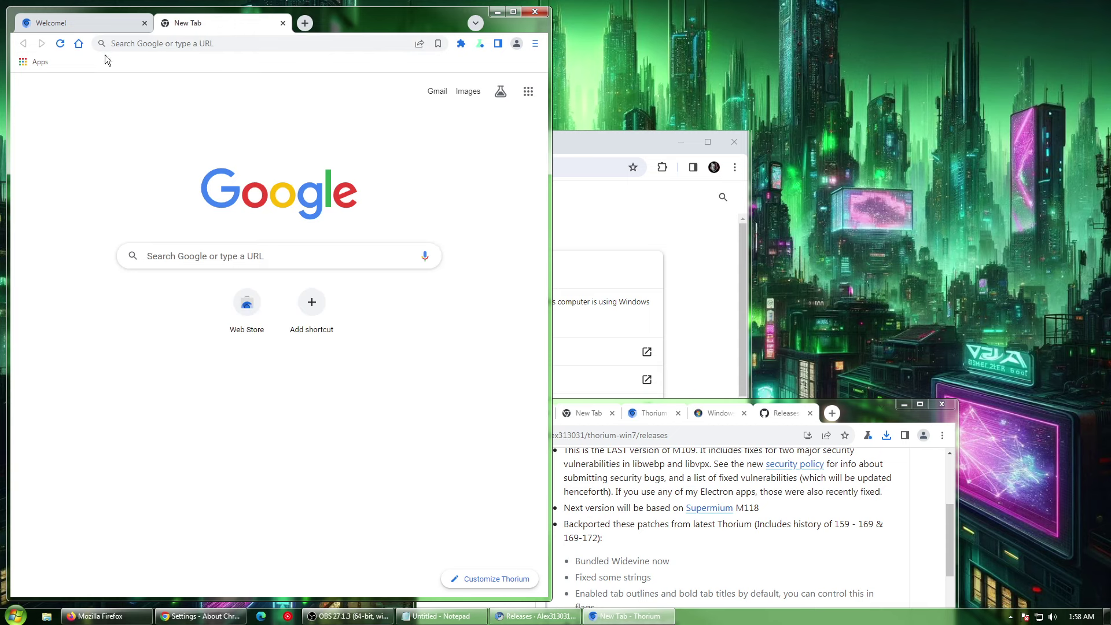
left_click(533, 44)
left_click(457, 252)
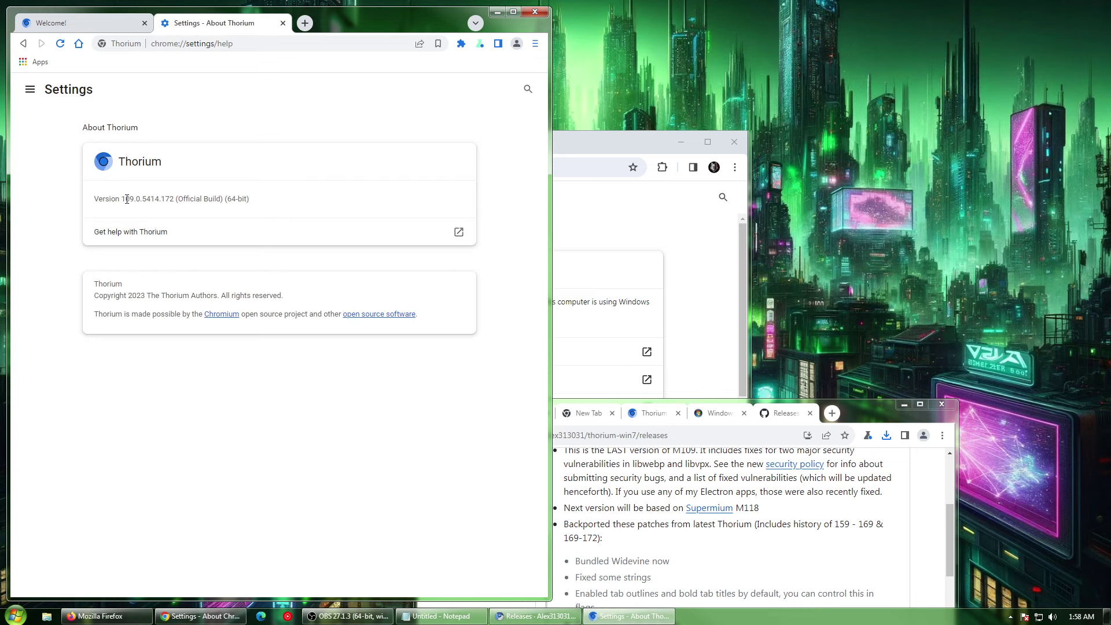
Highlight the Thorium version number, centre the Thorium window and open another new tab
left_click_drag(126, 199, 205, 203)
left_click(184, 202)
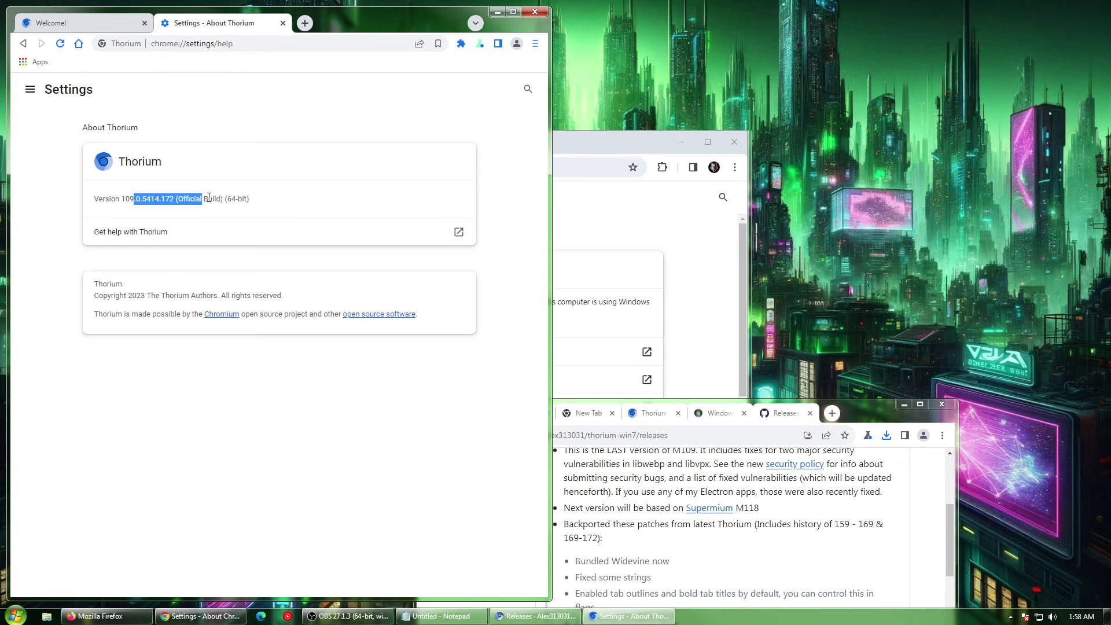
left_click(205, 202)
left_click_drag(322, 25, 530, 138)
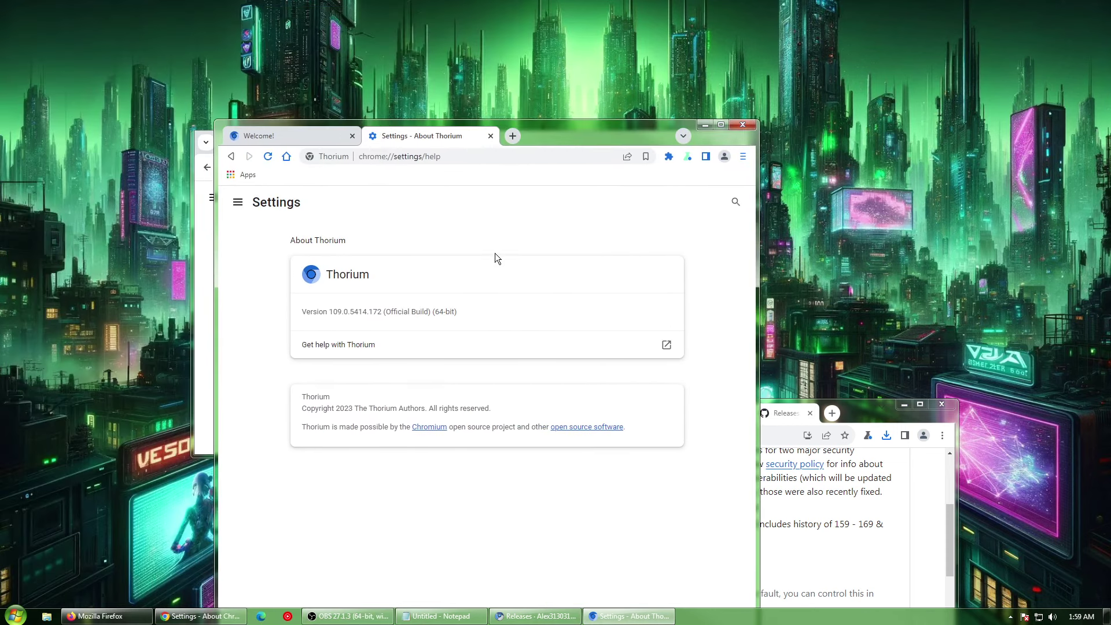
left_click(515, 134)
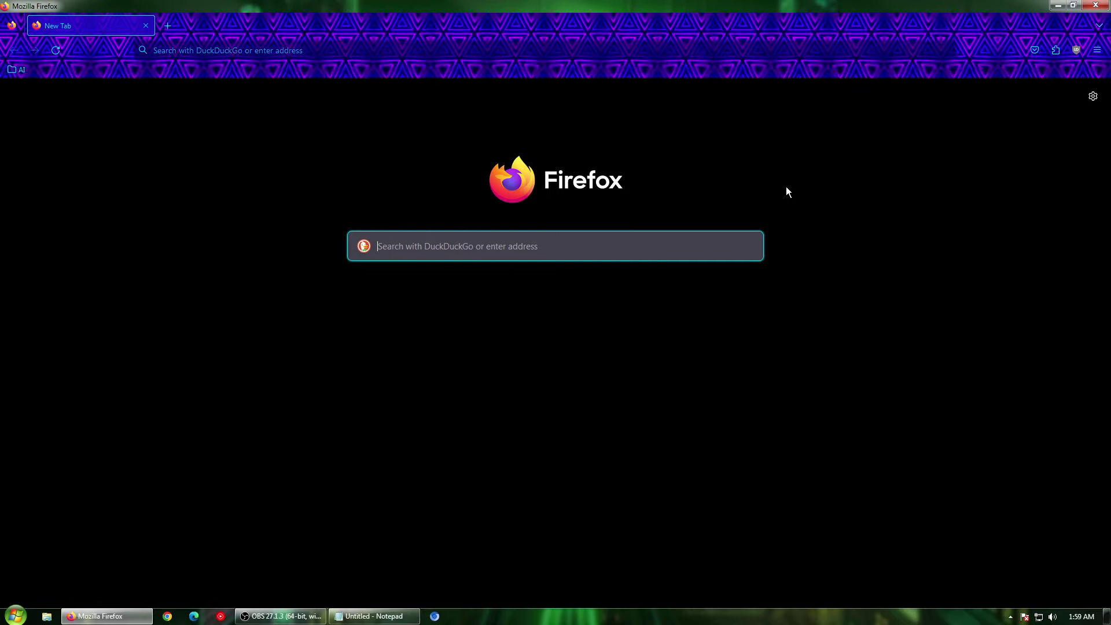
Restore Firefox from maximized and shift its window slightly up and left
key("super+Down")
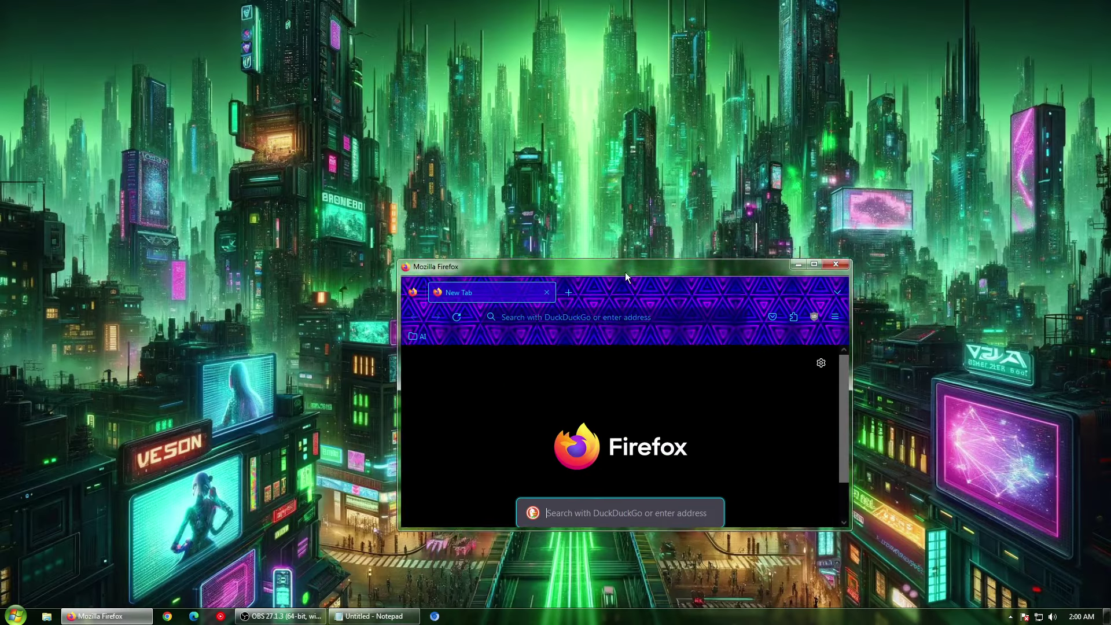
left_click(913, 433)
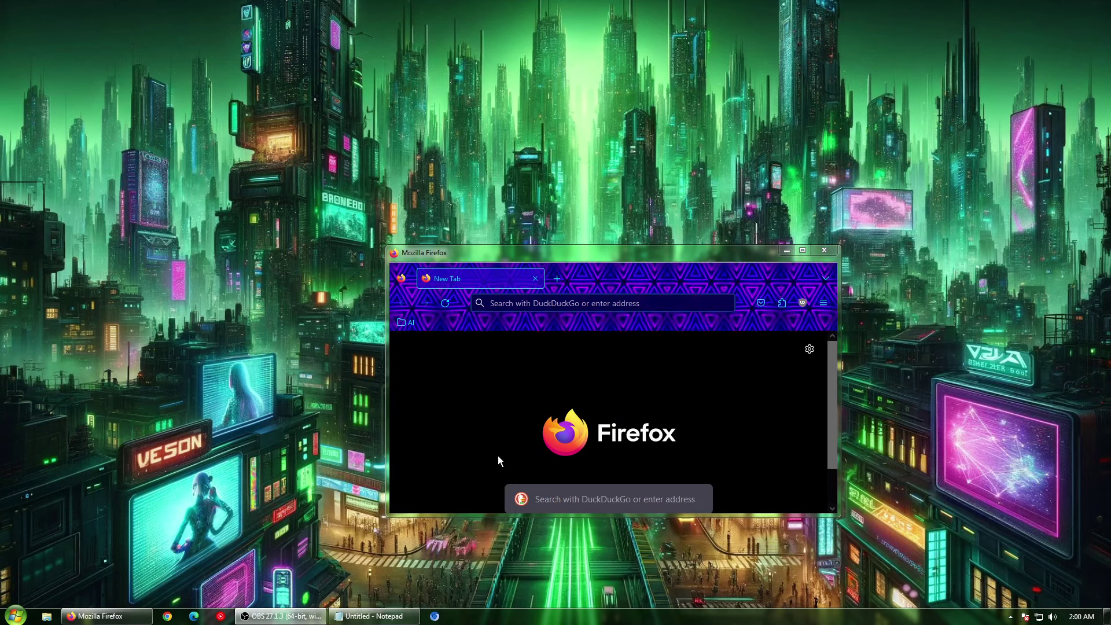
left_click_drag(676, 267, 670, 223)
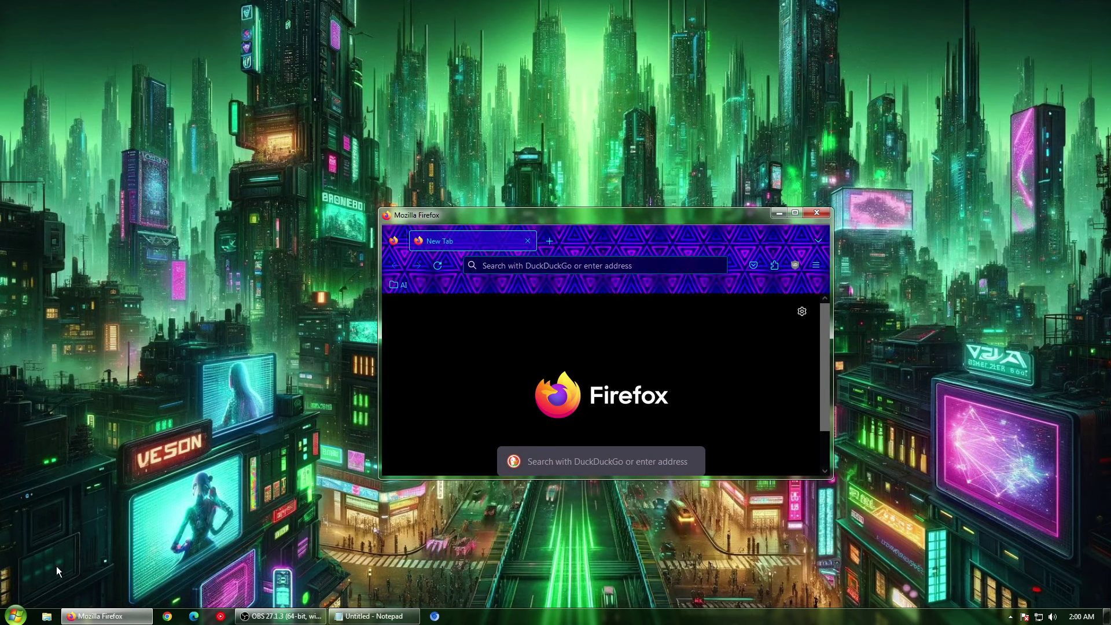
Open Windows Update by searching 'check' from the Start menu
left_click(15, 616)
type("check")
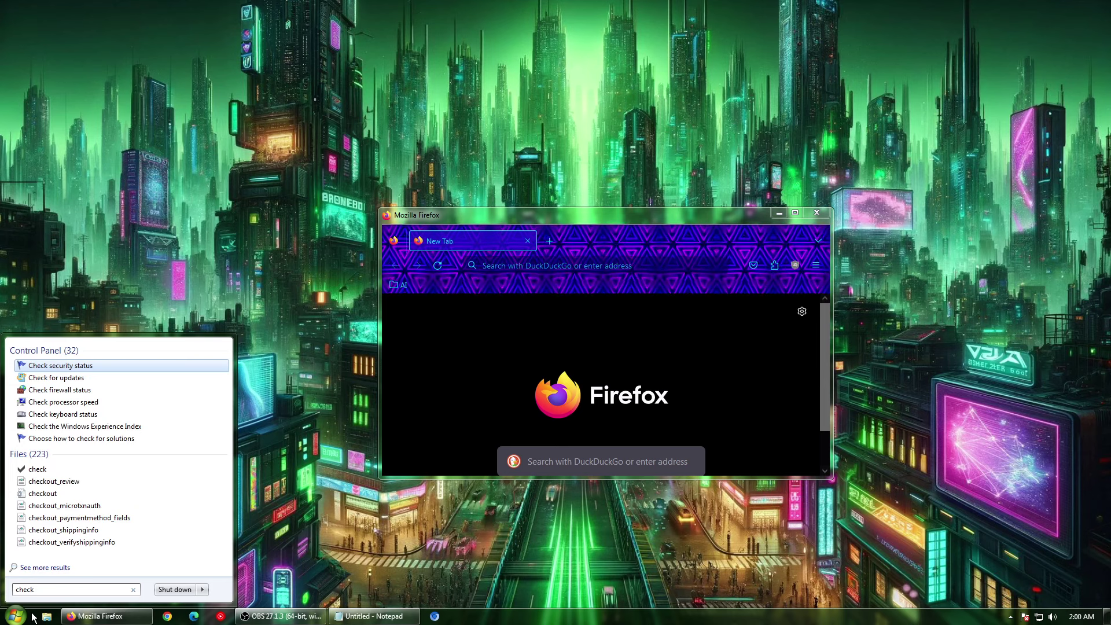
key("Escape")
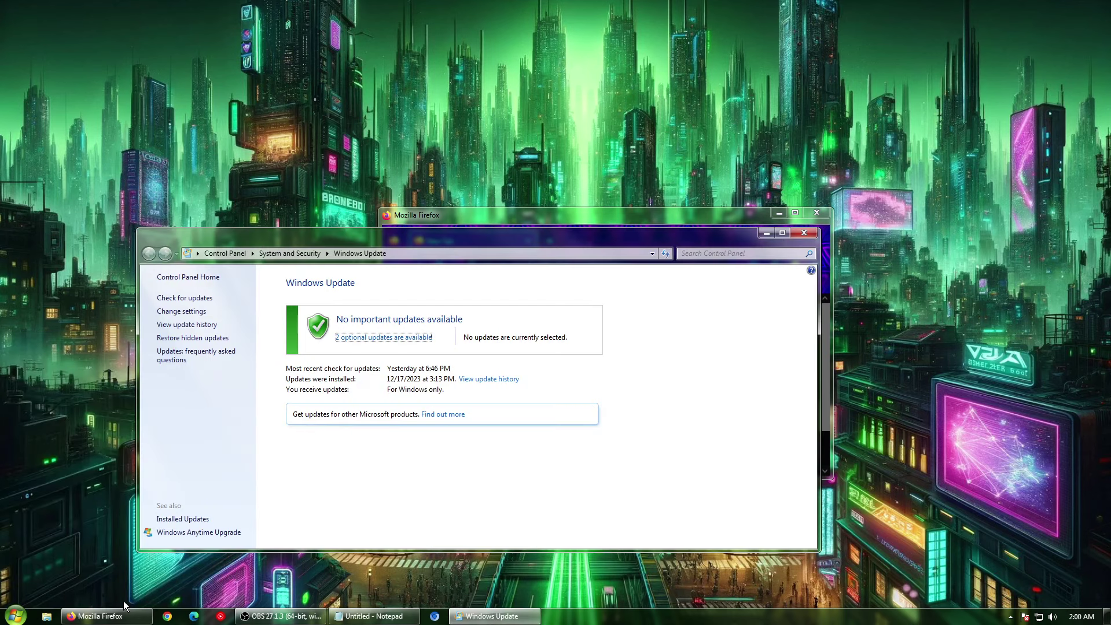
Review the 2 optional updates, return to the main status page and move the window right
left_click(425, 339)
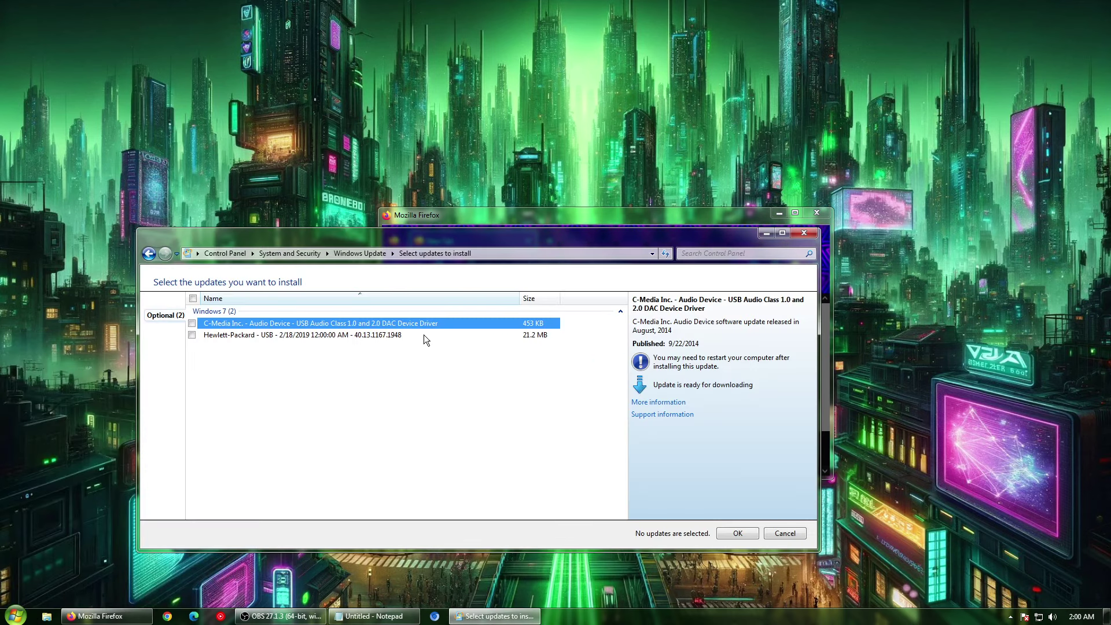
left_click(146, 253)
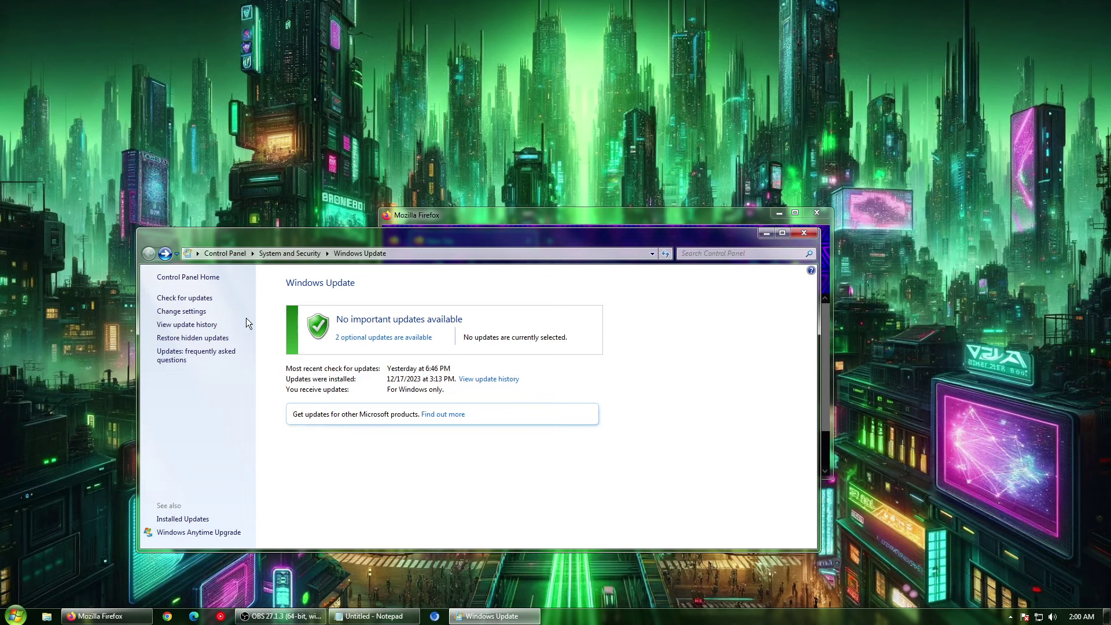
left_click_drag(353, 233, 450, 242)
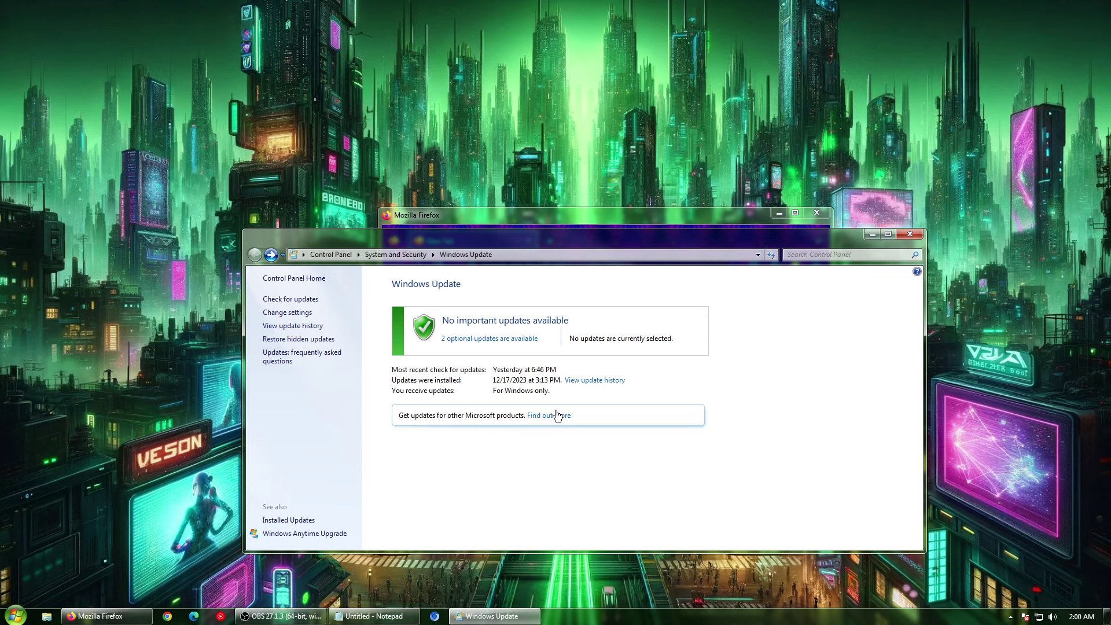
mouse_move(501, 237)
left_mouse_down()
mouse_move(569, 274)
mouse_move(508, 219)
left_mouse_up()
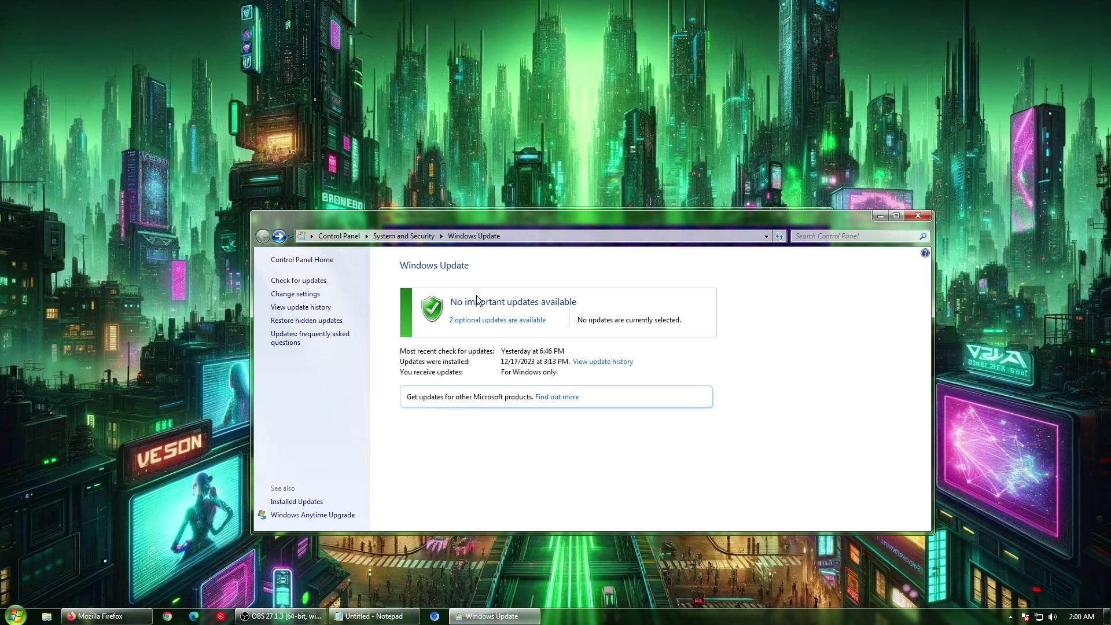
Browse update history entries (KB3118401, Razer HIDClass, 2020-01 .NET rollup), then close the window
left_click(316, 307)
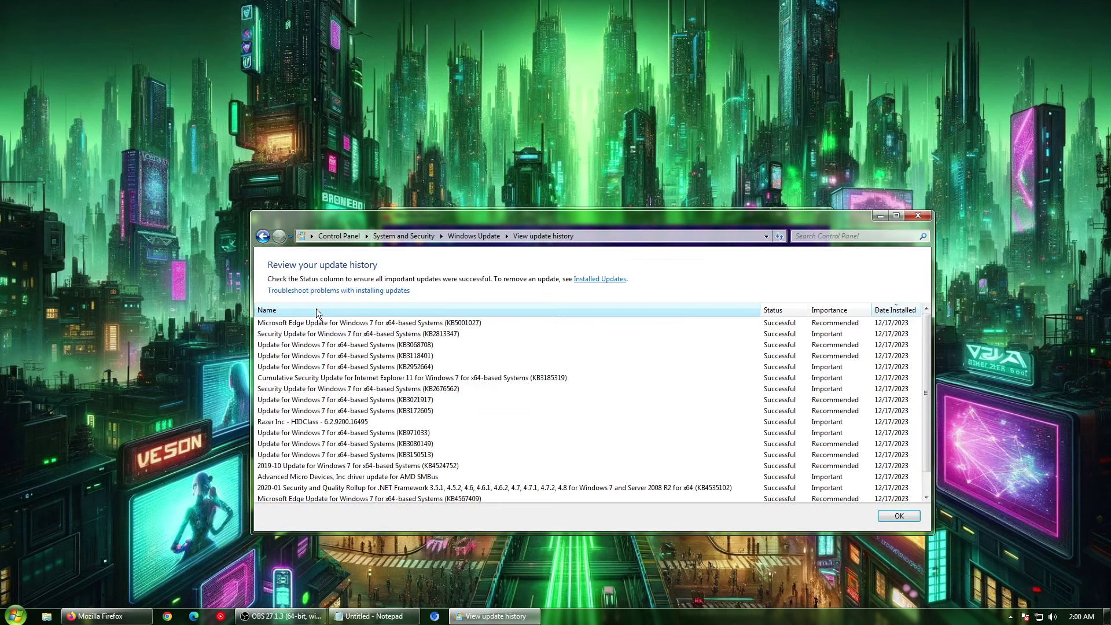
left_click(809, 355)
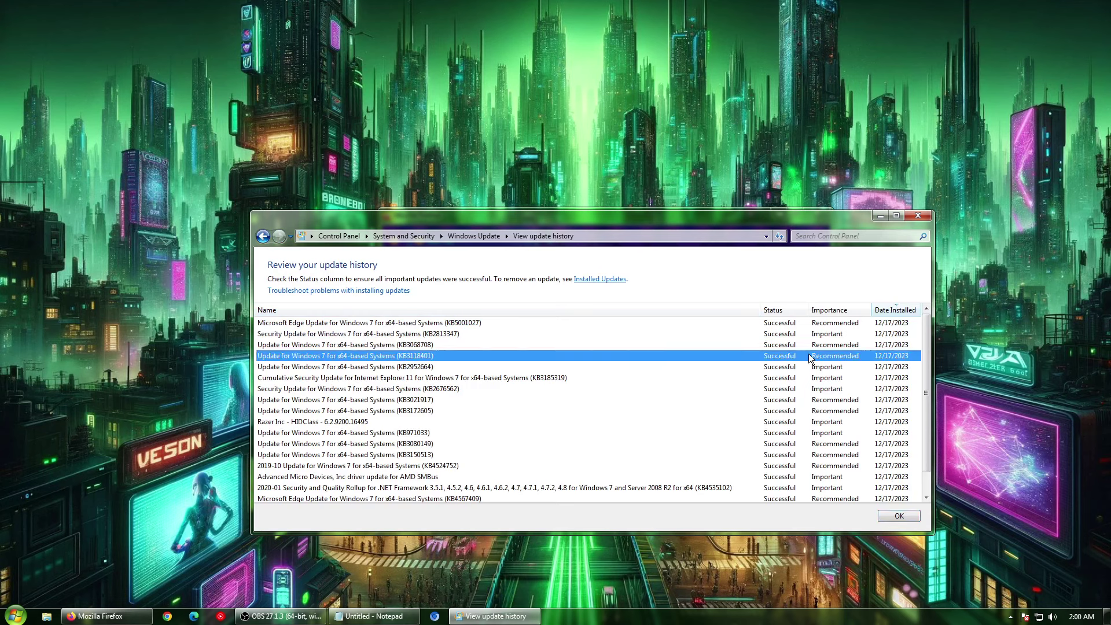
scroll(912, 451, "down", 1)
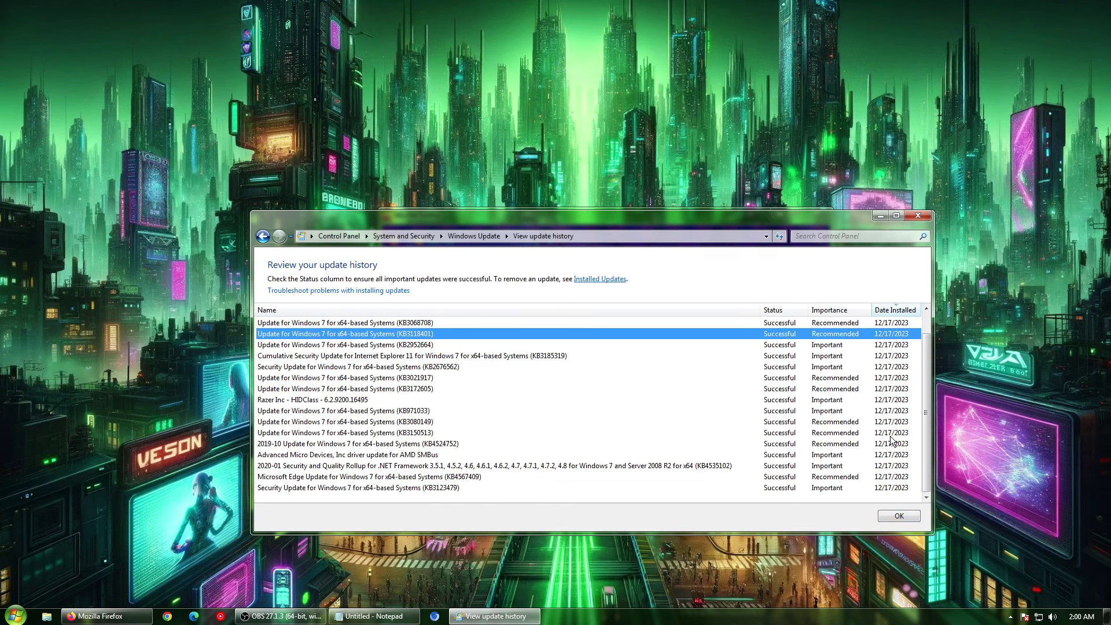
left_click(473, 401)
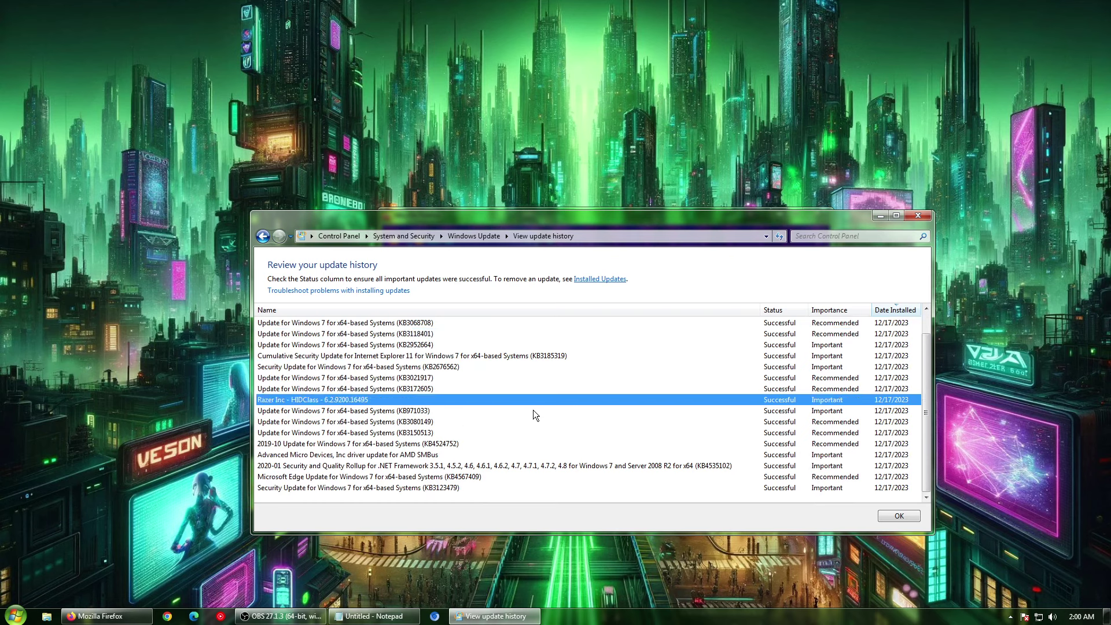
left_click(549, 464)
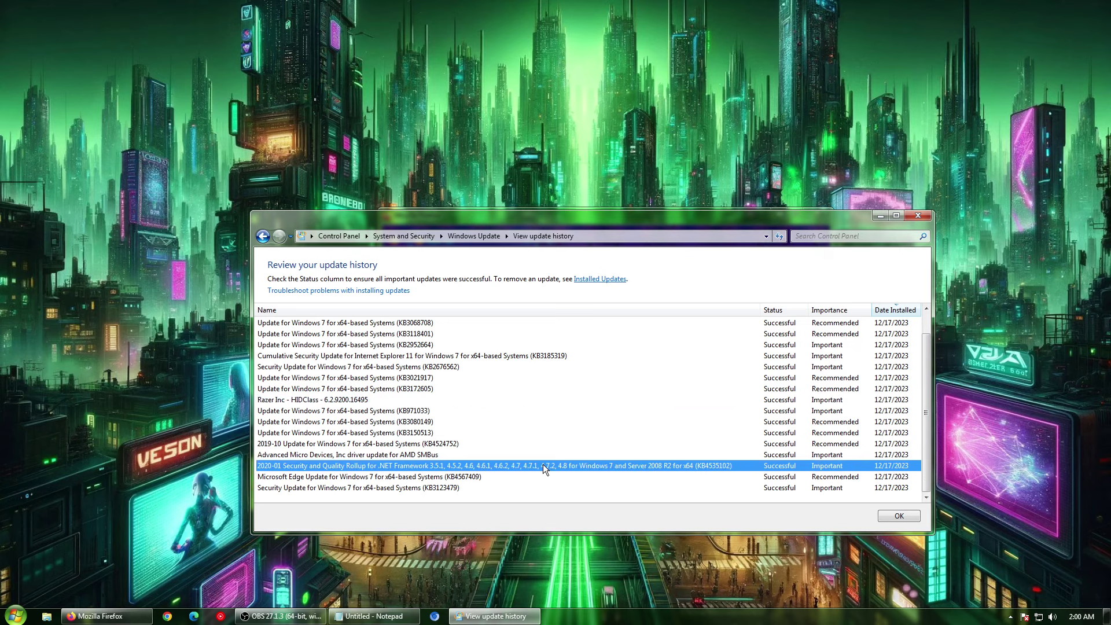
scroll(503, 356, "up", 1)
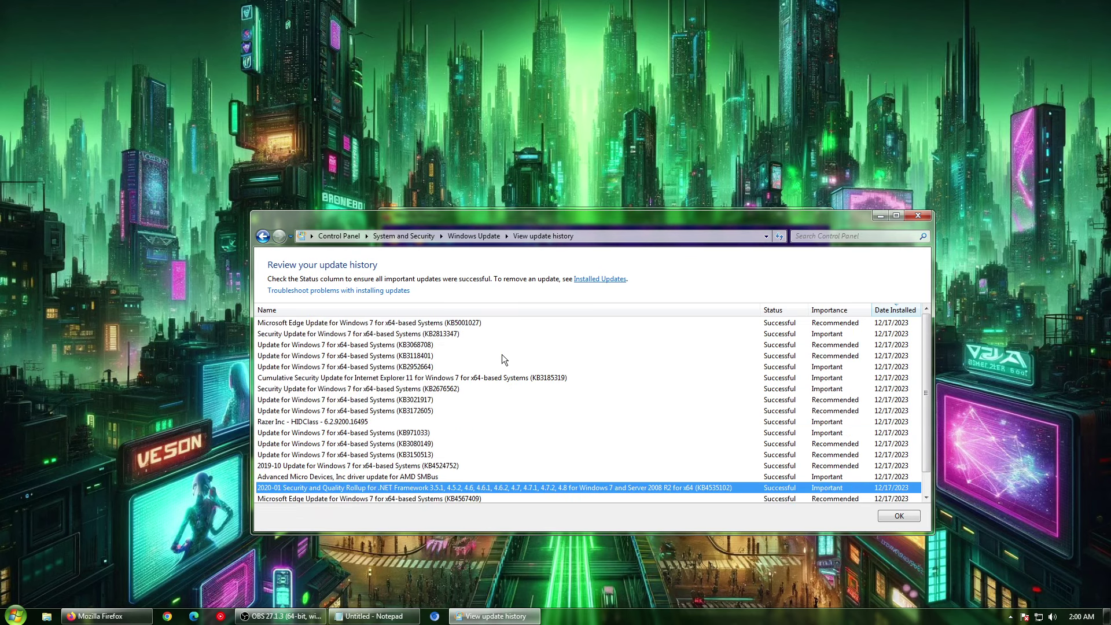
left_click_drag(575, 238, 531, 275)
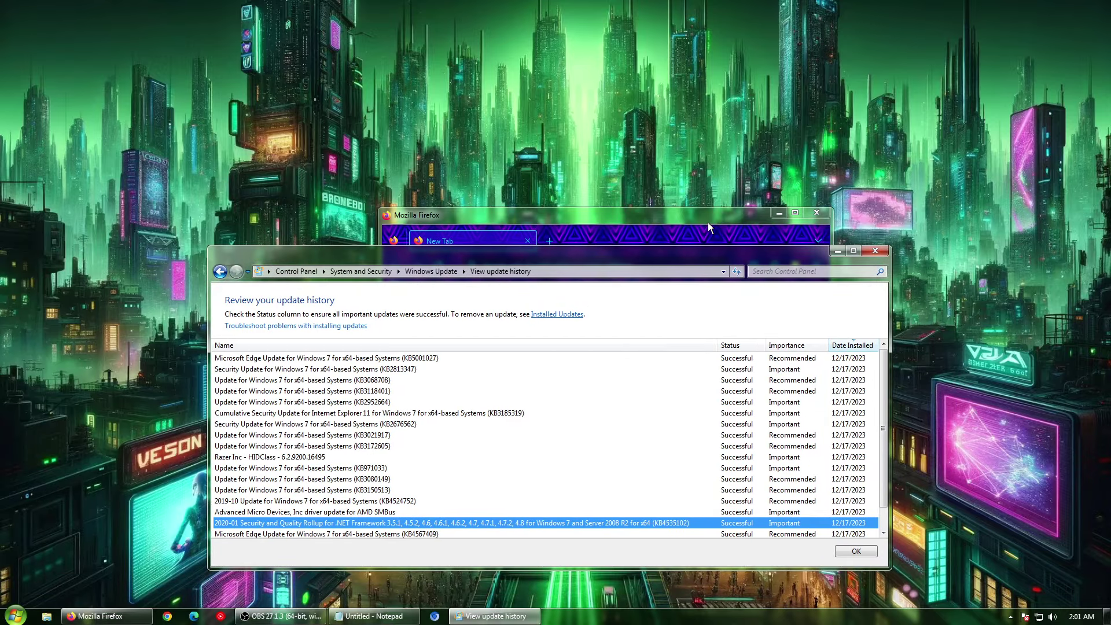
left_click(879, 254)
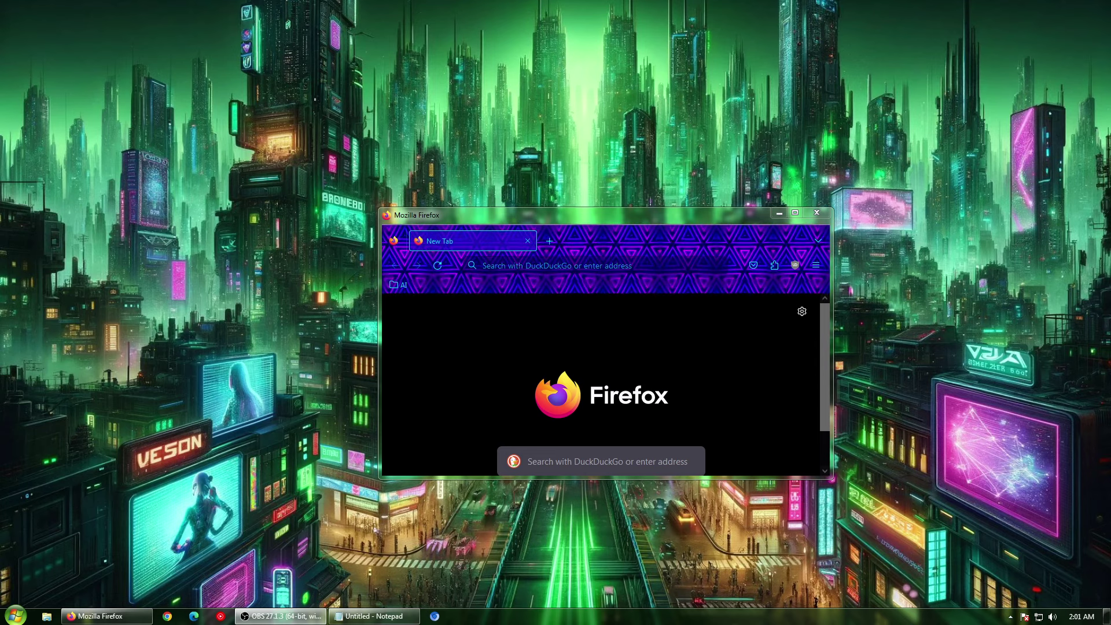
Maximize Firefox and search the web for 'generation 2 windows 7 iso'
left_click(796, 213)
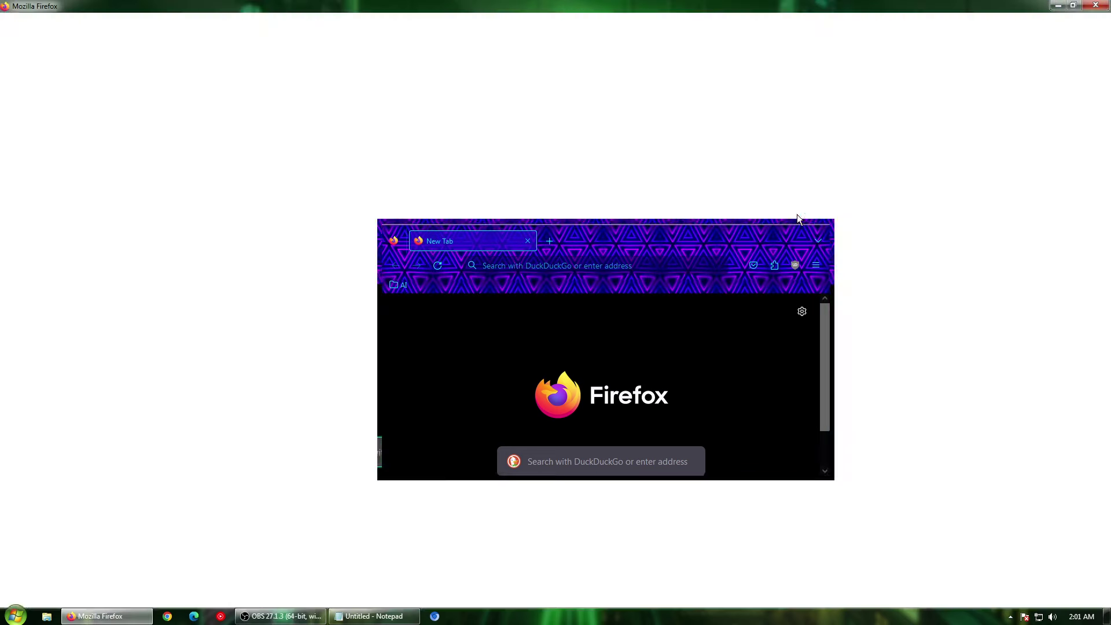
left_click(718, 53)
type("g")
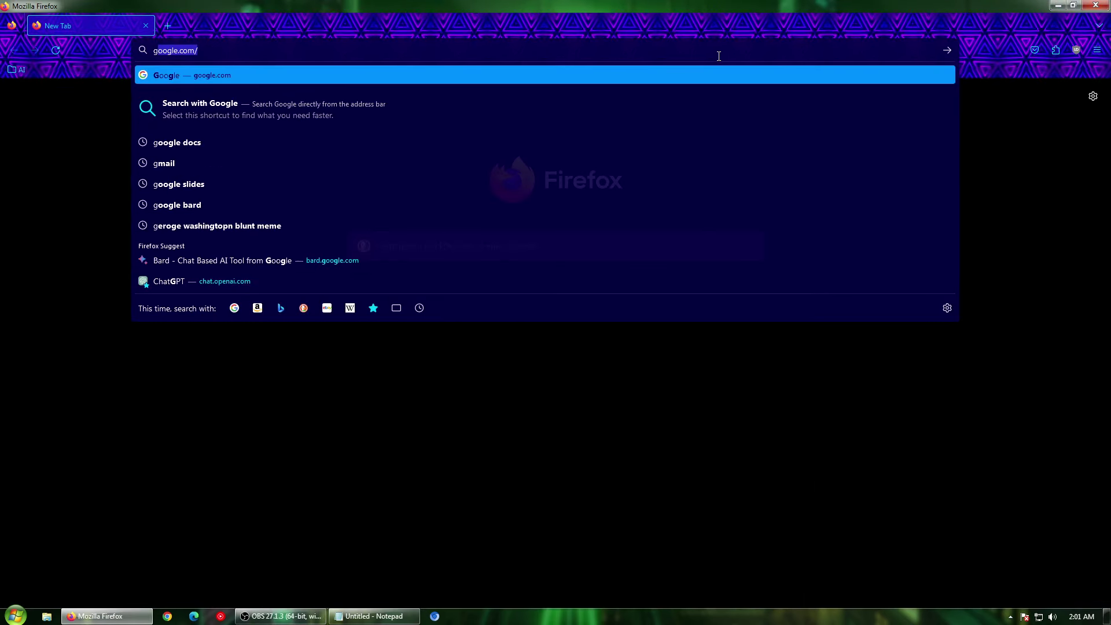
type("eneration")
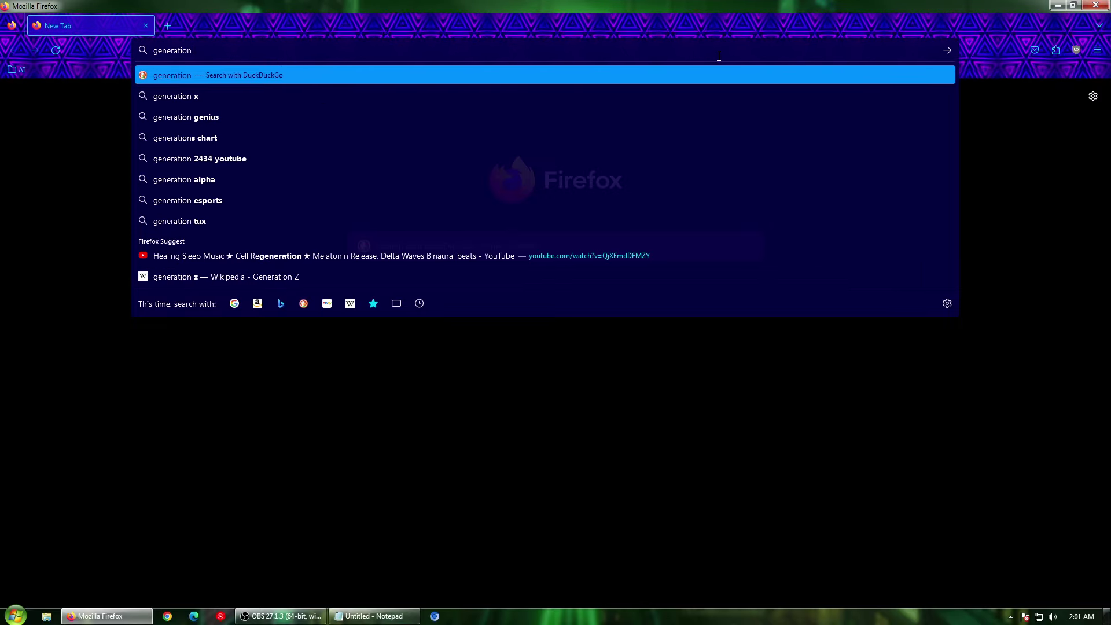
type(" 2 windows")
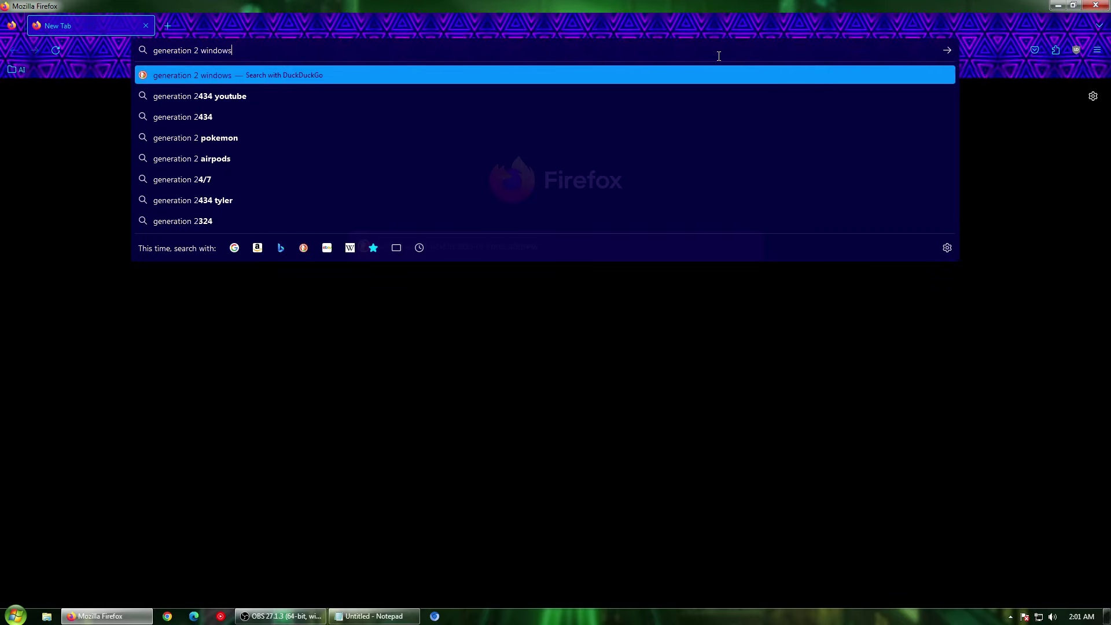
type(" 7 iso")
key("Return")
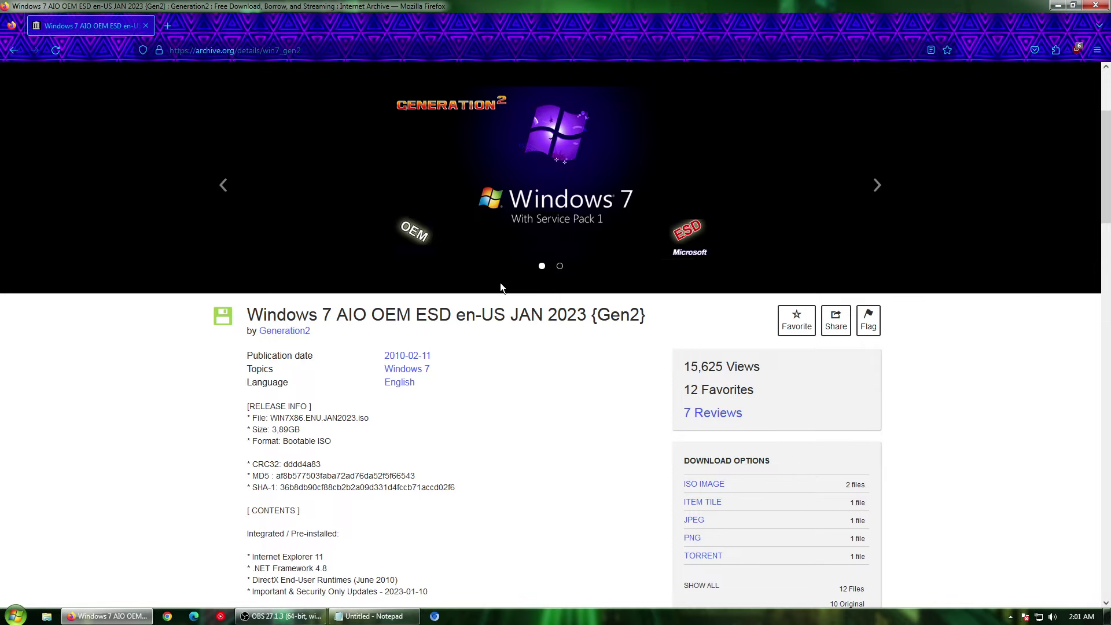
Scroll down through the Gen2 ISO description and reviews, then back to the top
scroll(528, 382, "down", 4)
scroll(575, 475, "down", 7)
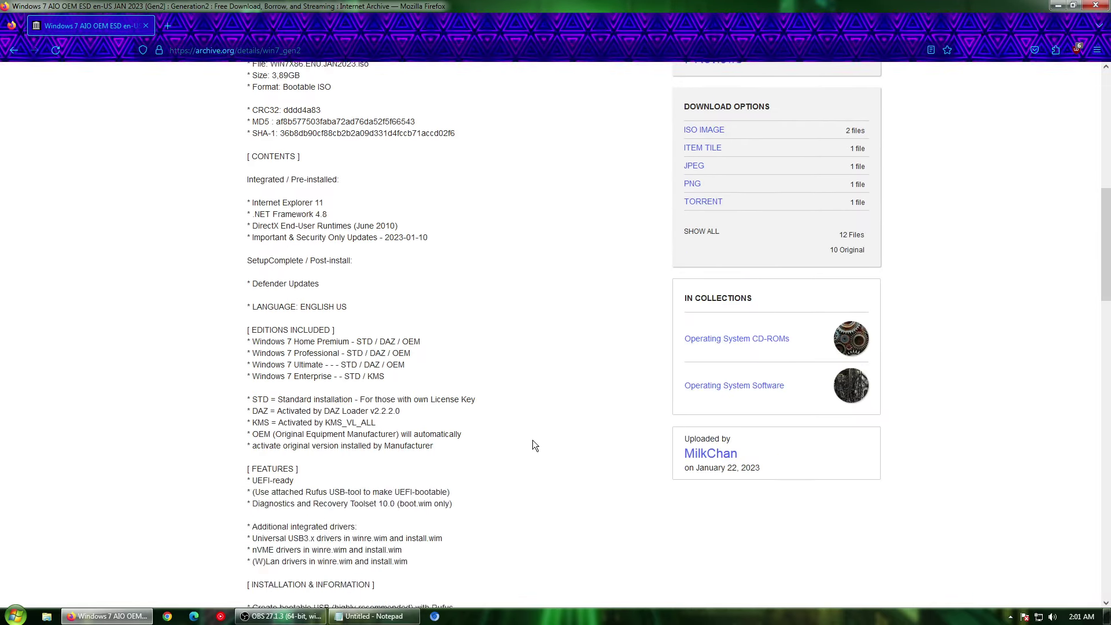
scroll(405, 368, "down", 5)
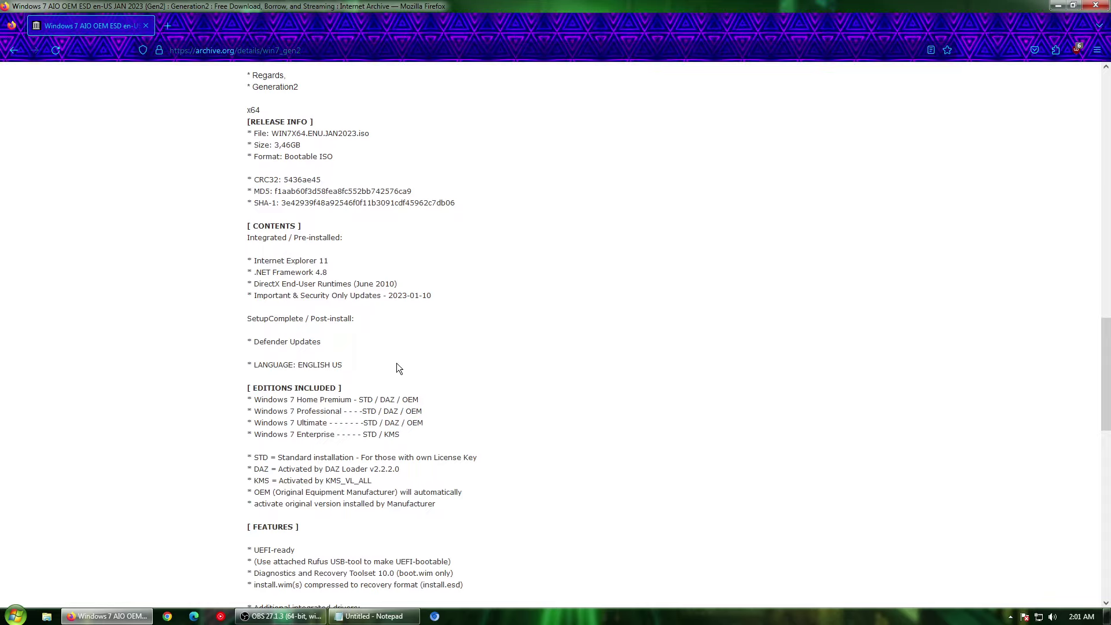
scroll(348, 386, "down", 7)
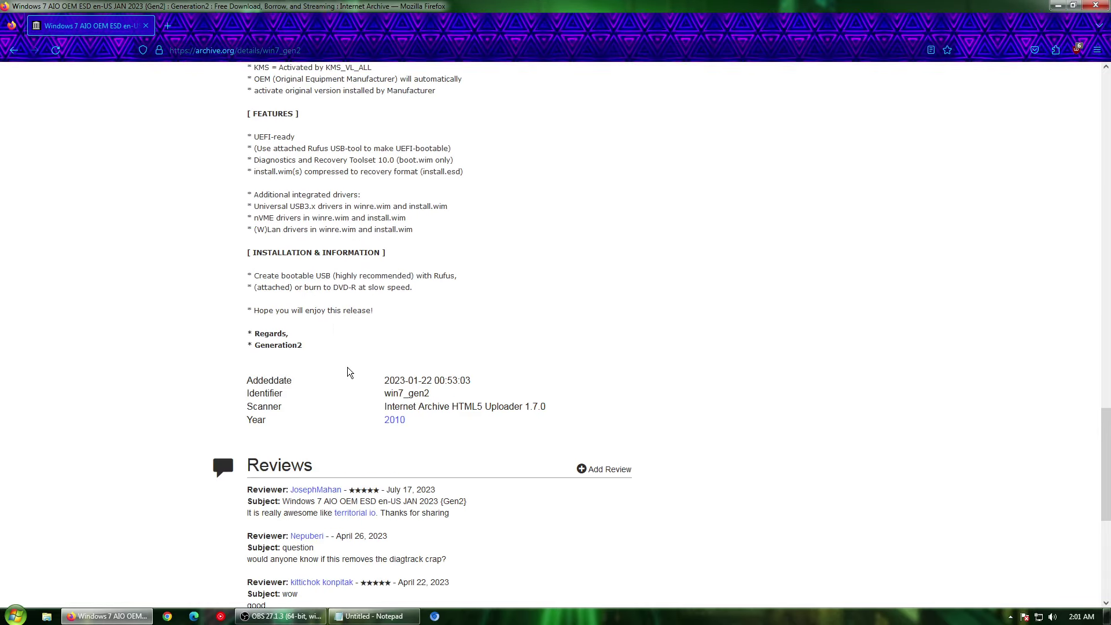
scroll(337, 329, "up", 15)
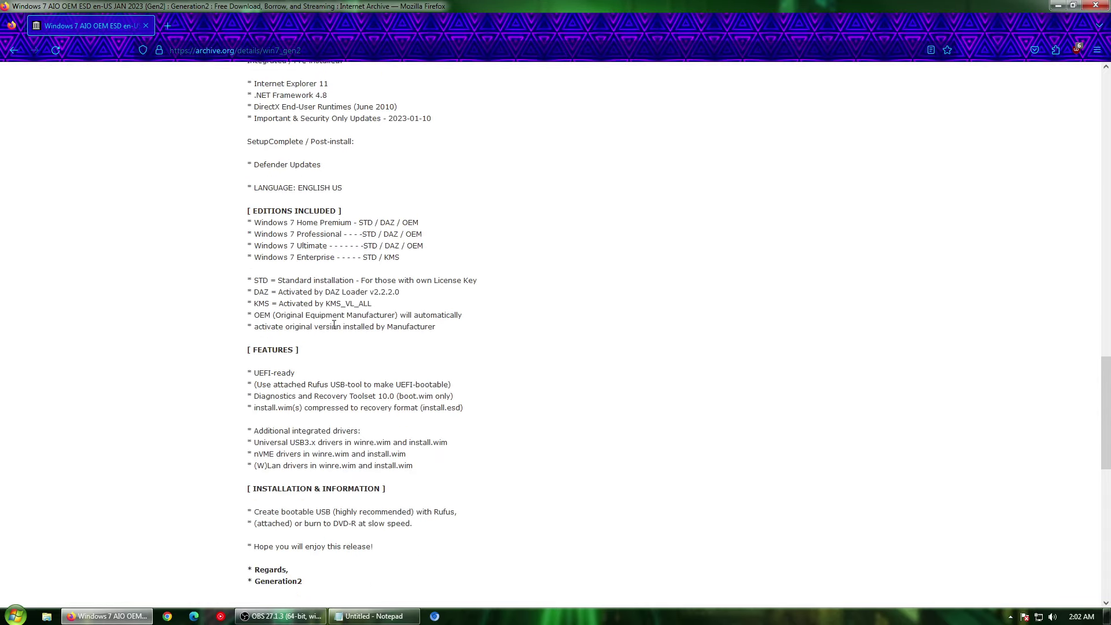
scroll(326, 350, "up", 1)
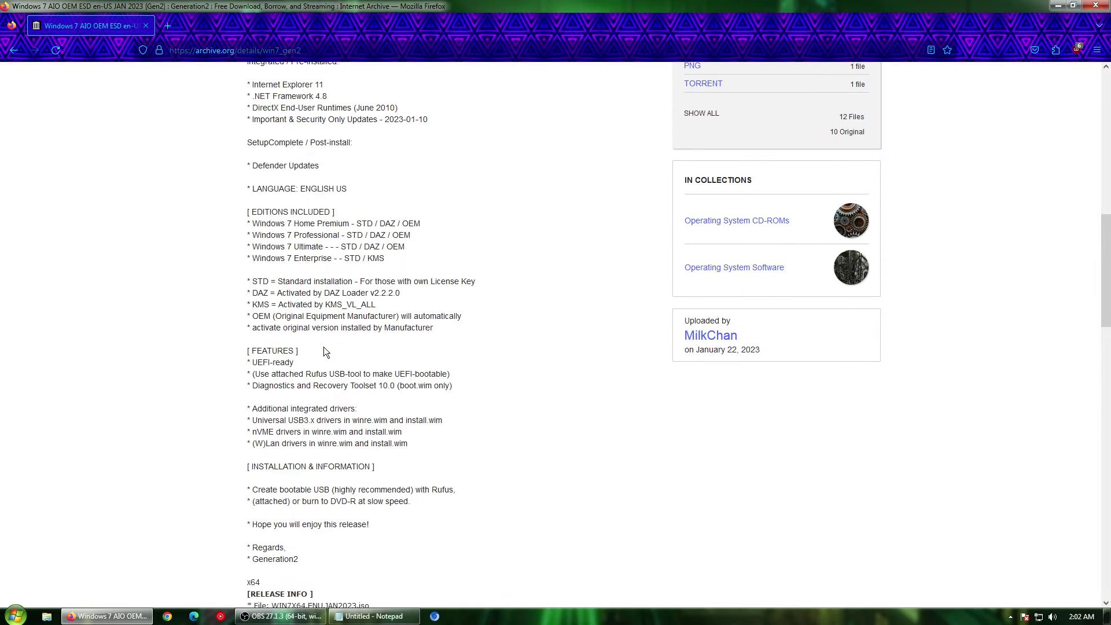
scroll(326, 350, "up", 6)
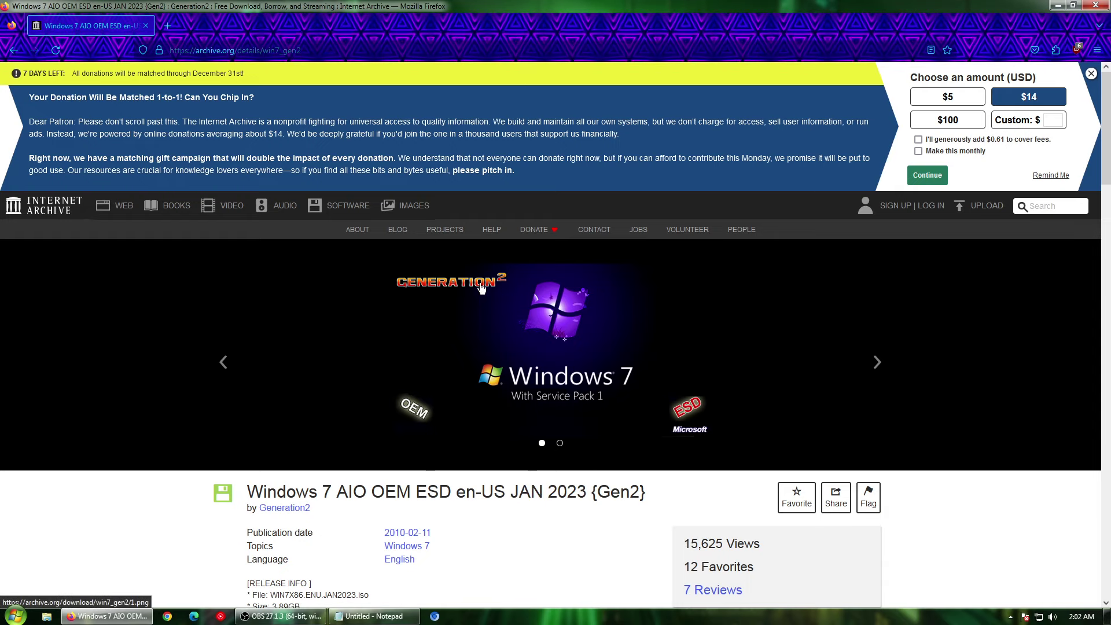
Close the donation banner and drag the title bar to restore the browser mid-screen
left_click(1091, 75)
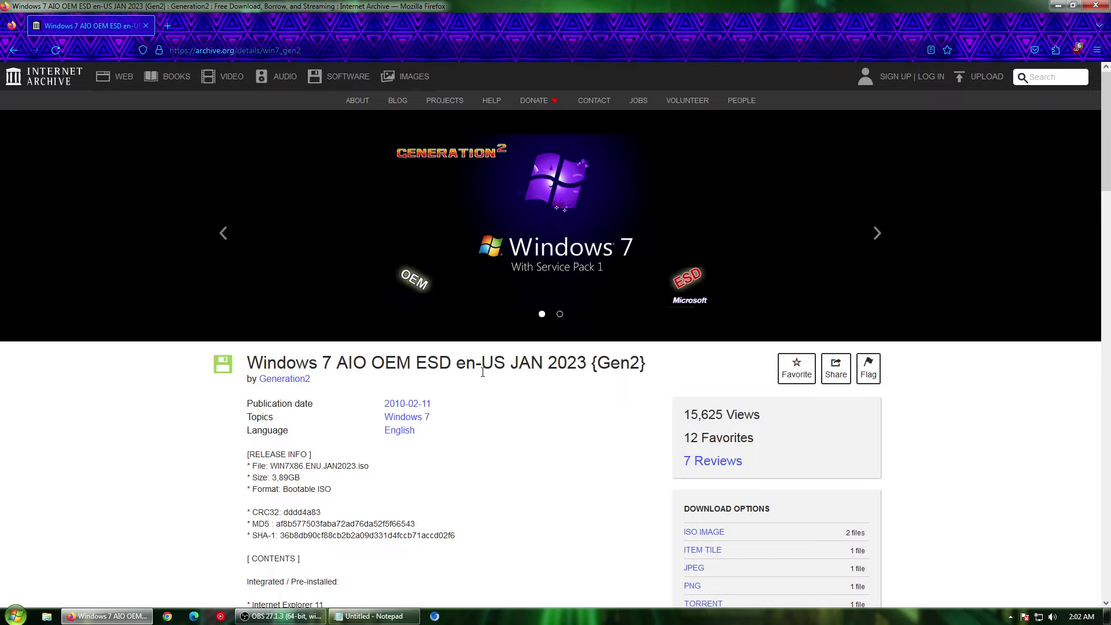
left_click_drag(467, 364, 583, 357)
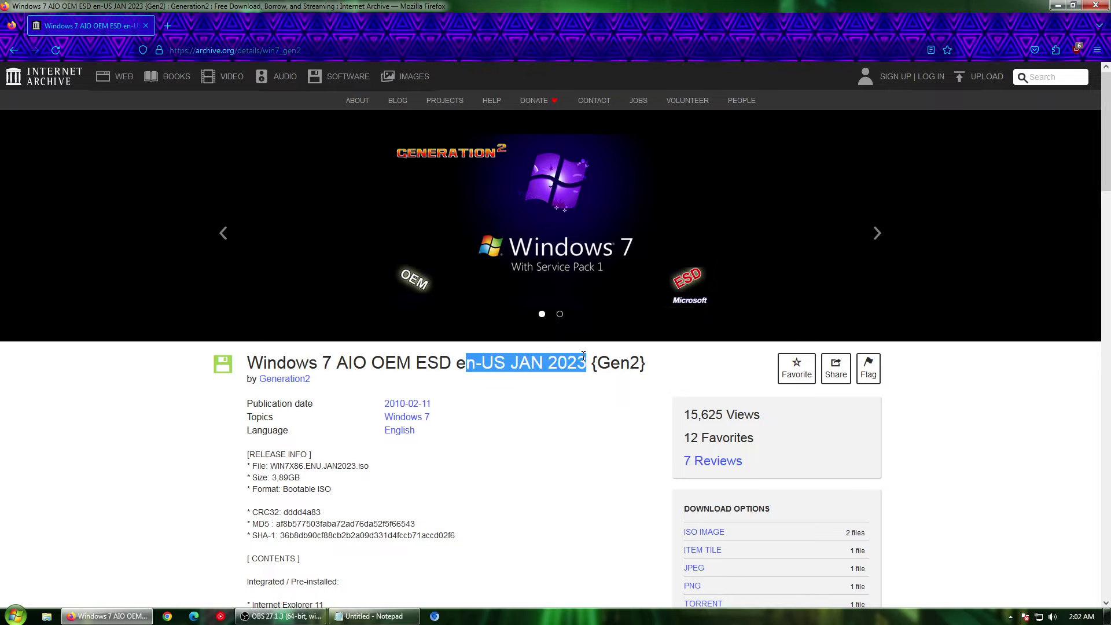
left_click(583, 356)
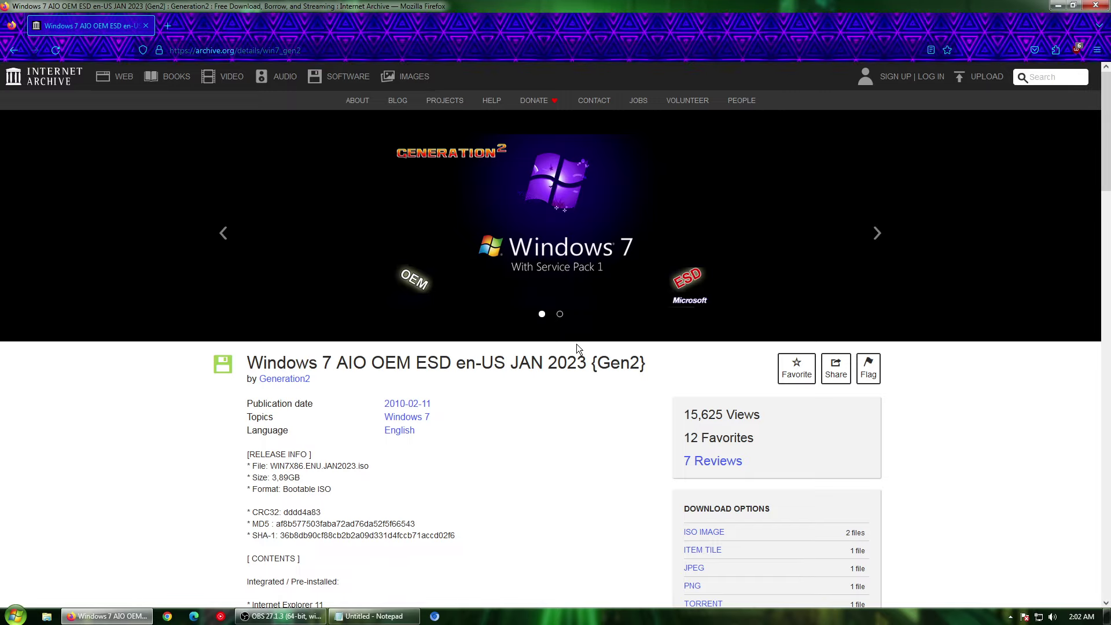
left_click_drag(567, 5, 613, 234)
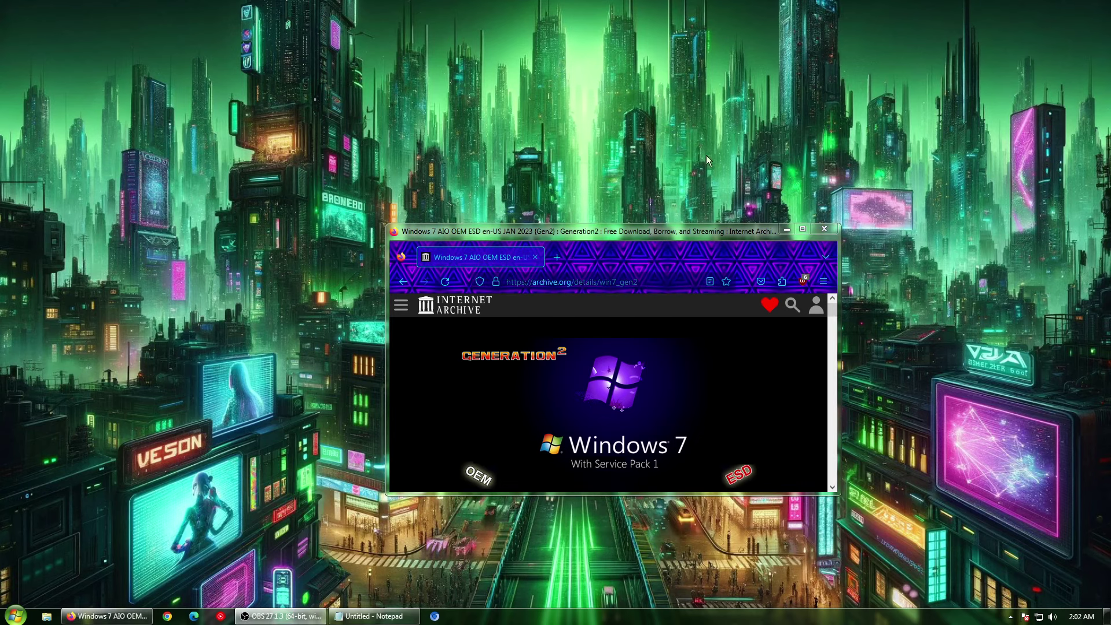
Reposition the browser window higher and left, then add a new blank tab
left_click_drag(467, 232, 470, 189)
left_click_drag(674, 185, 625, 164)
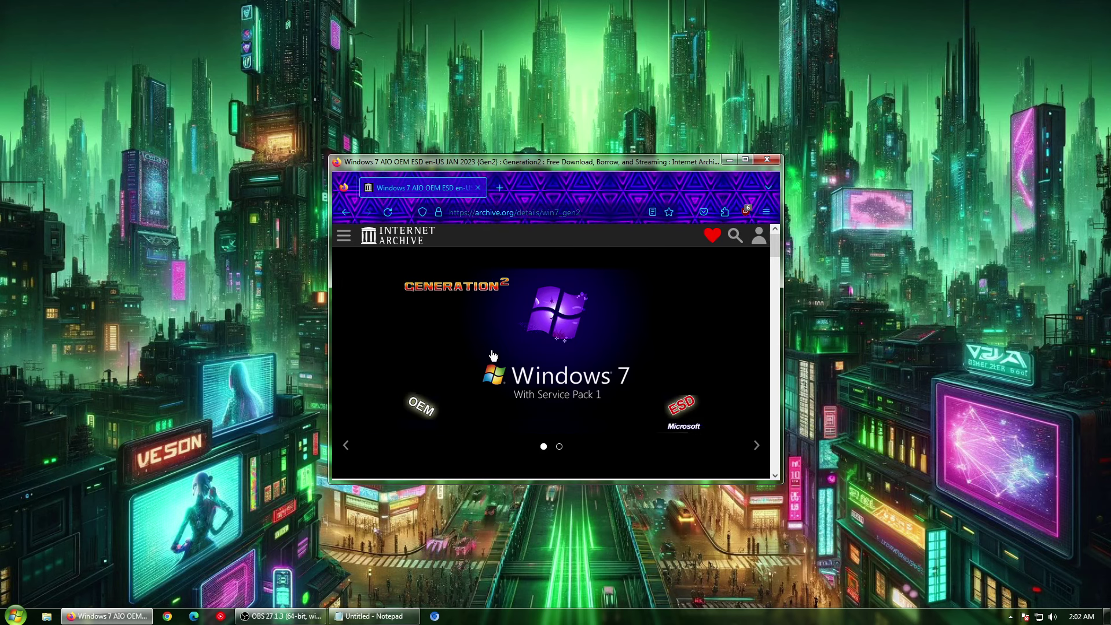
left_click_drag(637, 162, 565, 86)
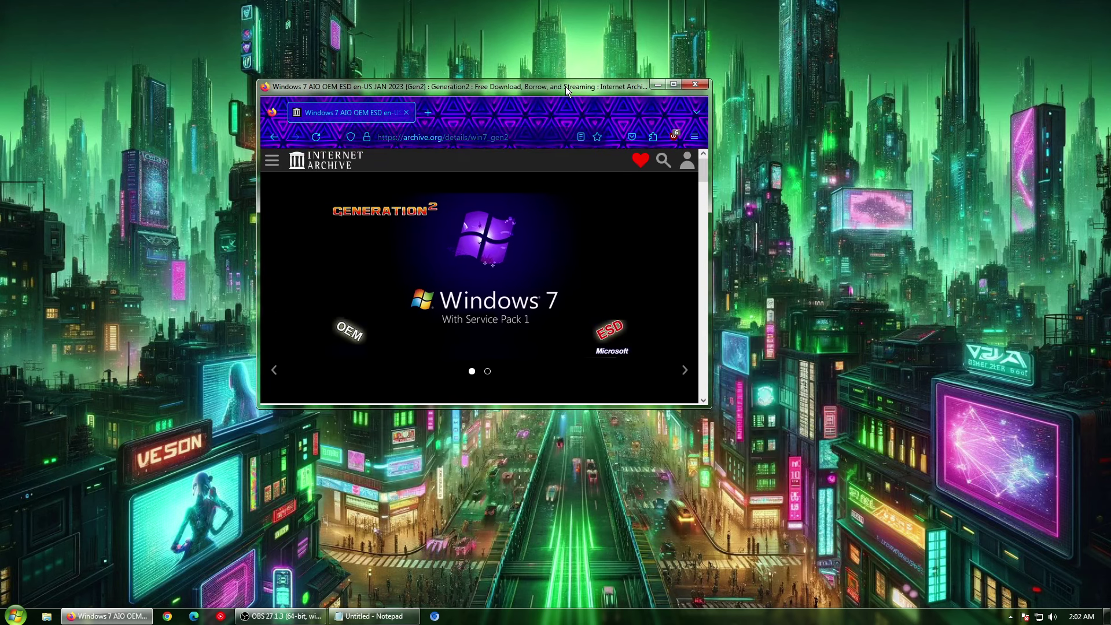
left_click(428, 112)
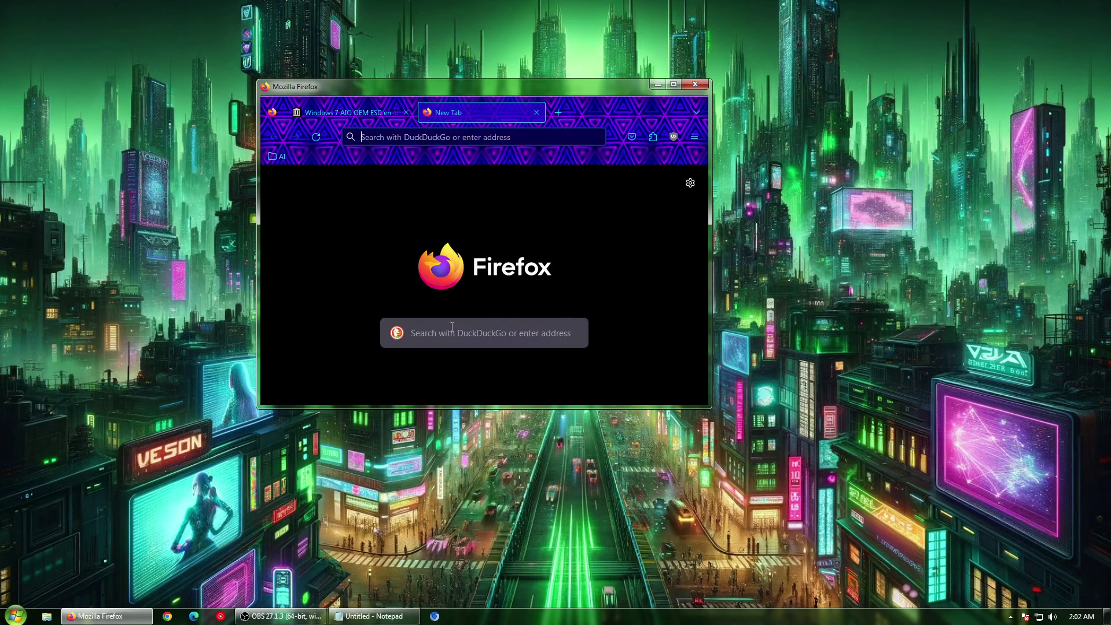
Check the extensions list, then maximize and restore the browser window
left_click(654, 136)
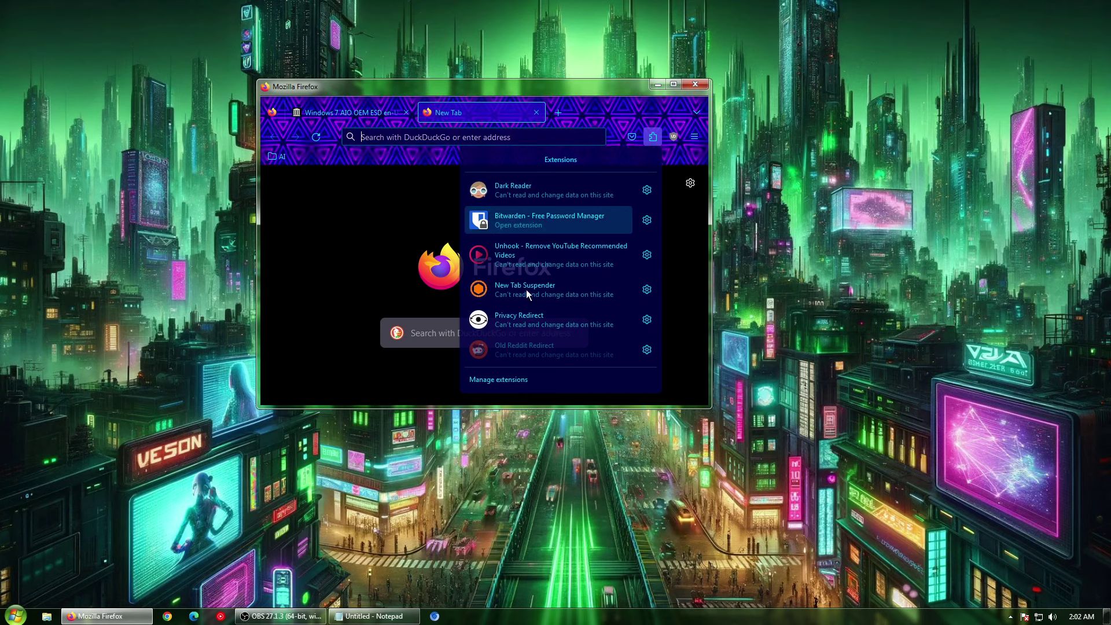
left_click(406, 210)
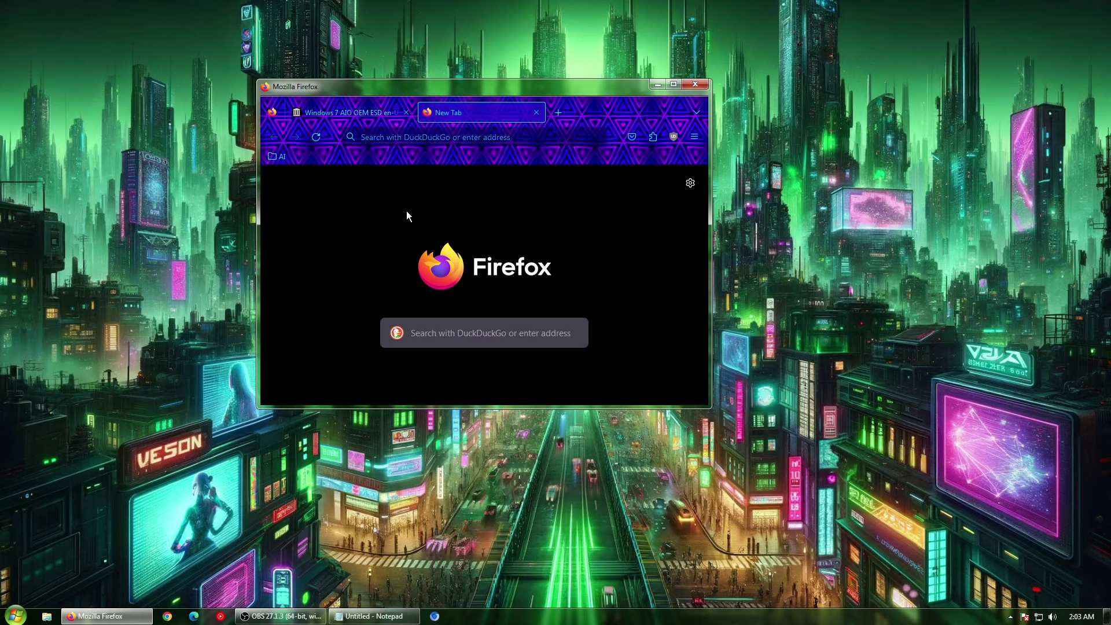
left_click(672, 84)
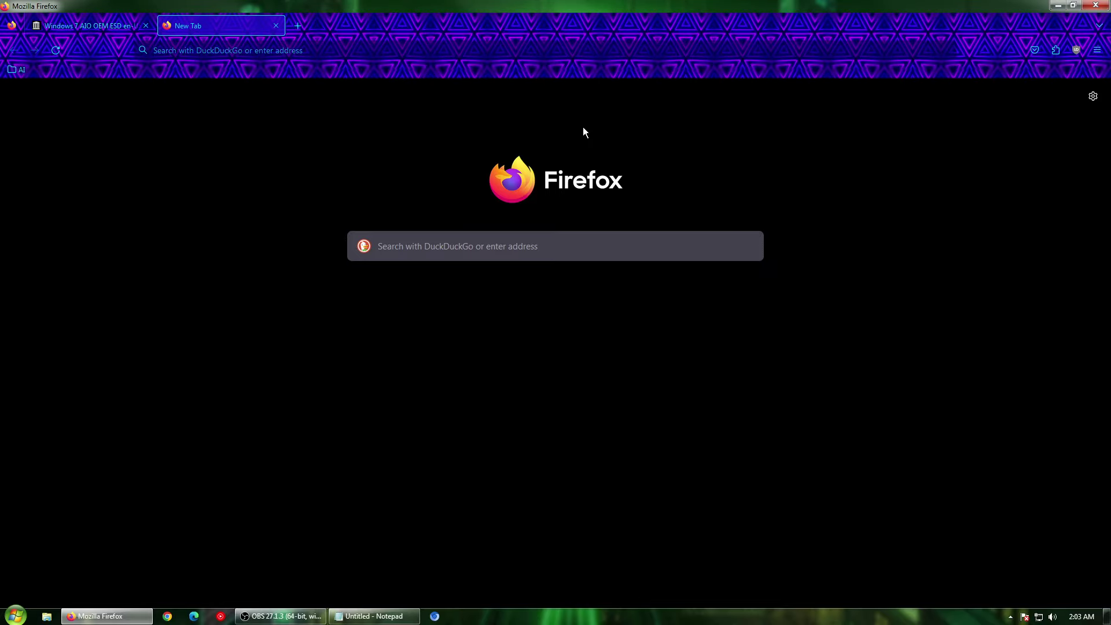
left_click_drag(558, 6, 583, 225)
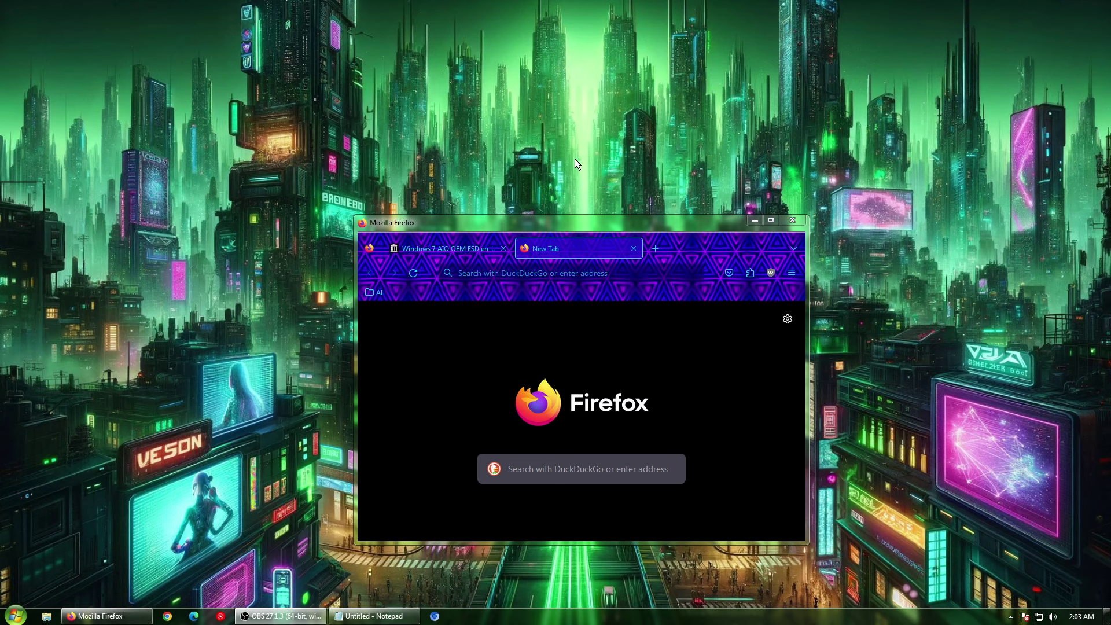
Glance at hidden tray icons, the desktop context menu and the AI bookmarks folder
left_click(1010, 615)
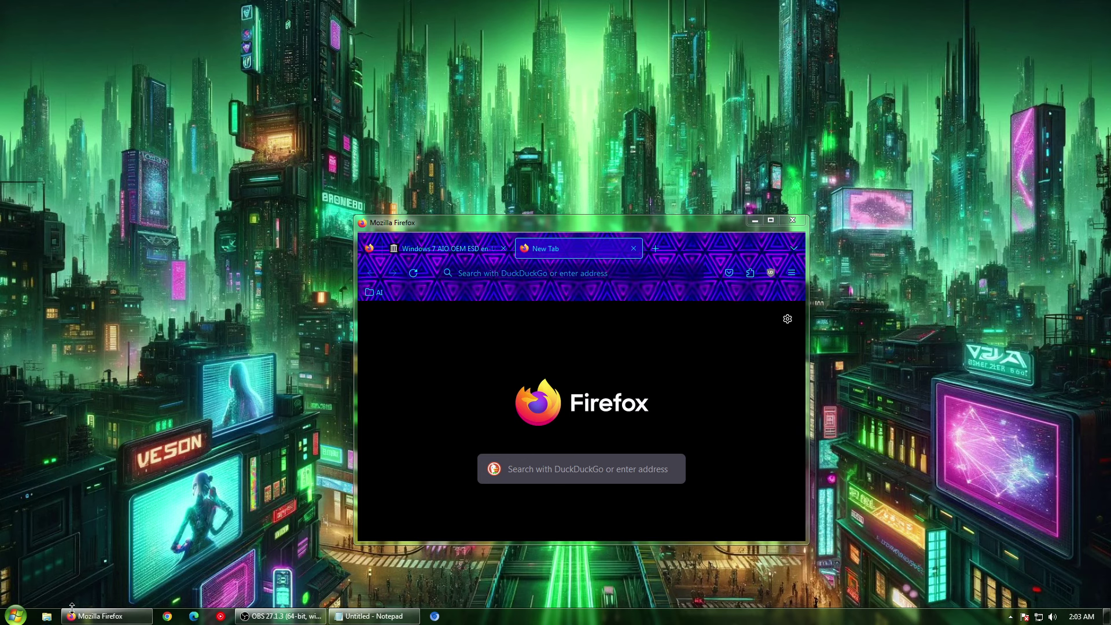
right_click(112, 432)
left_click(210, 338)
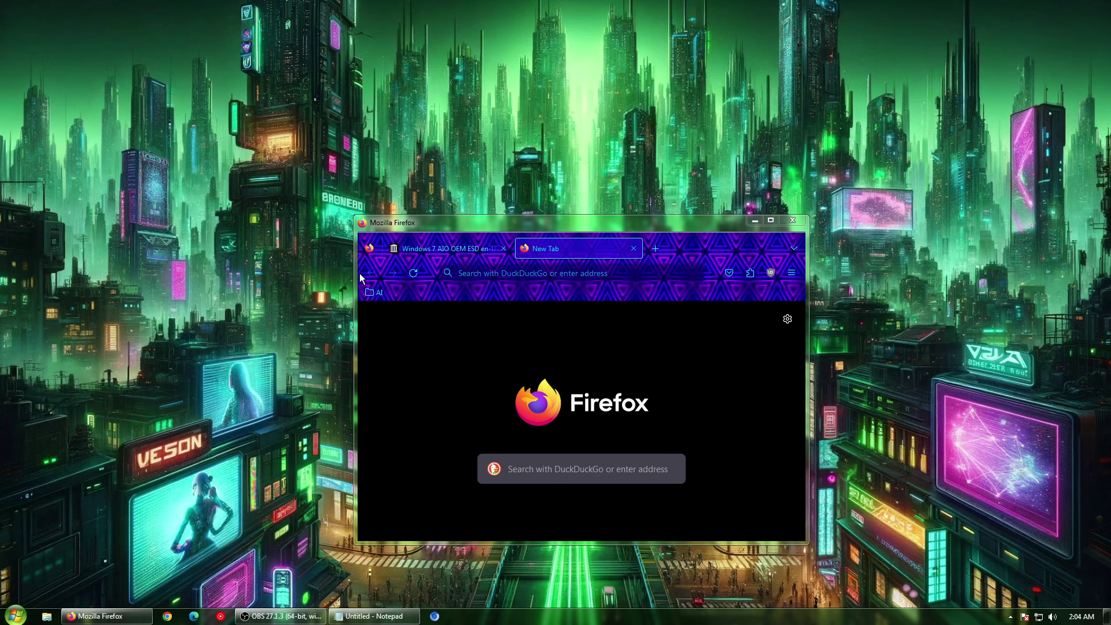
left_click(373, 292)
left_click(373, 292)
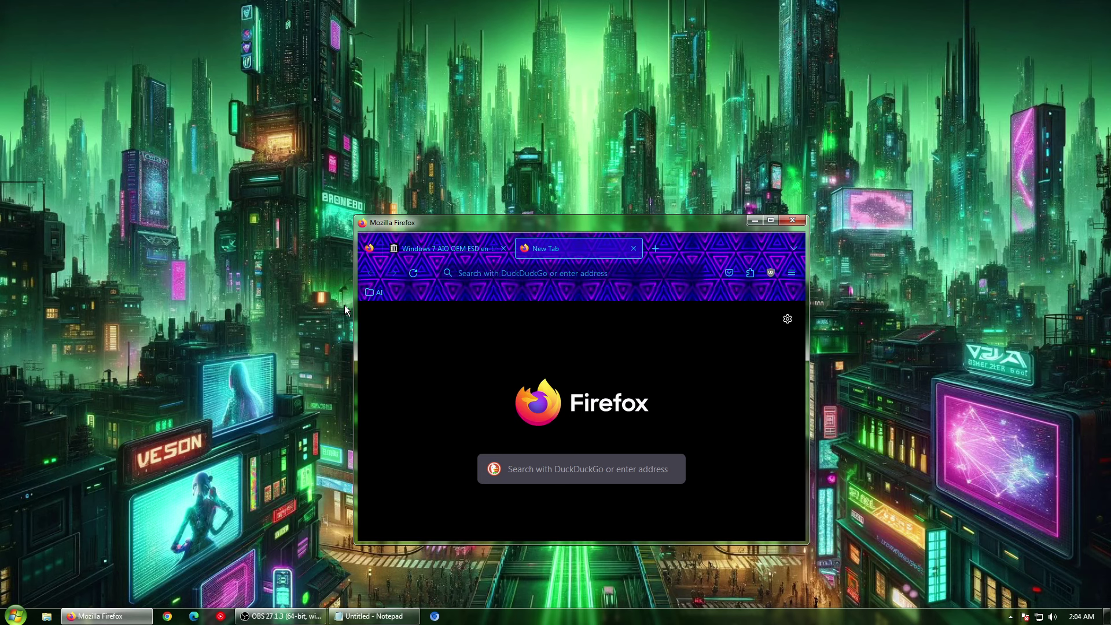
Make the Firefox window fill the screen
left_click(620, 274)
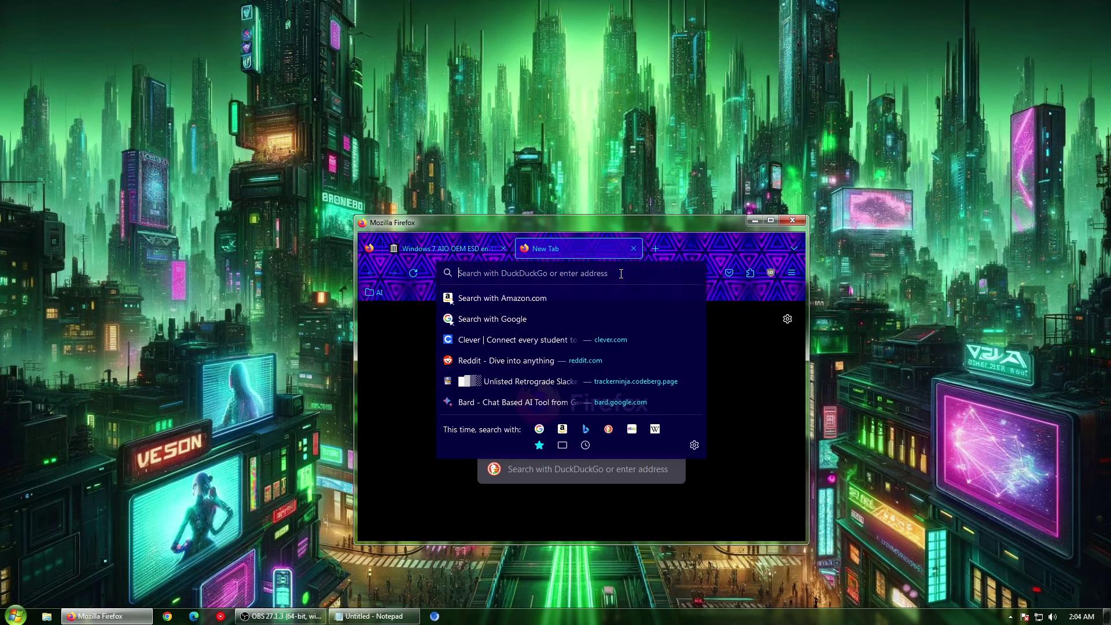
left_click(735, 356)
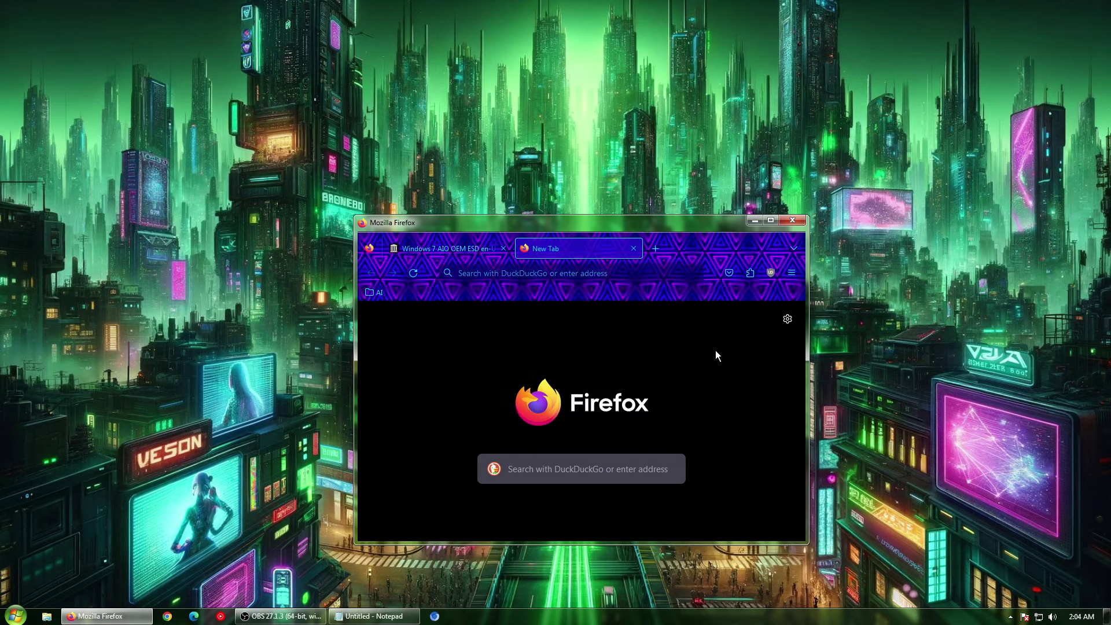
left_click(771, 220)
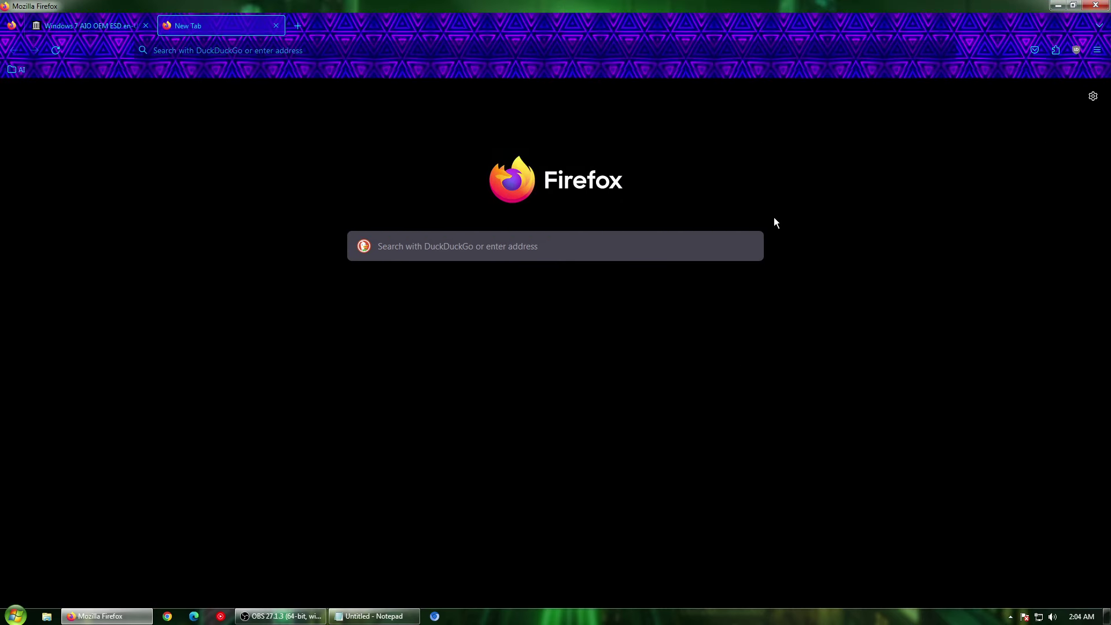
Search for 'micrsofot secrity essentials' and return to the results from the dead download page
left_click(533, 245)
left_click(343, 50)
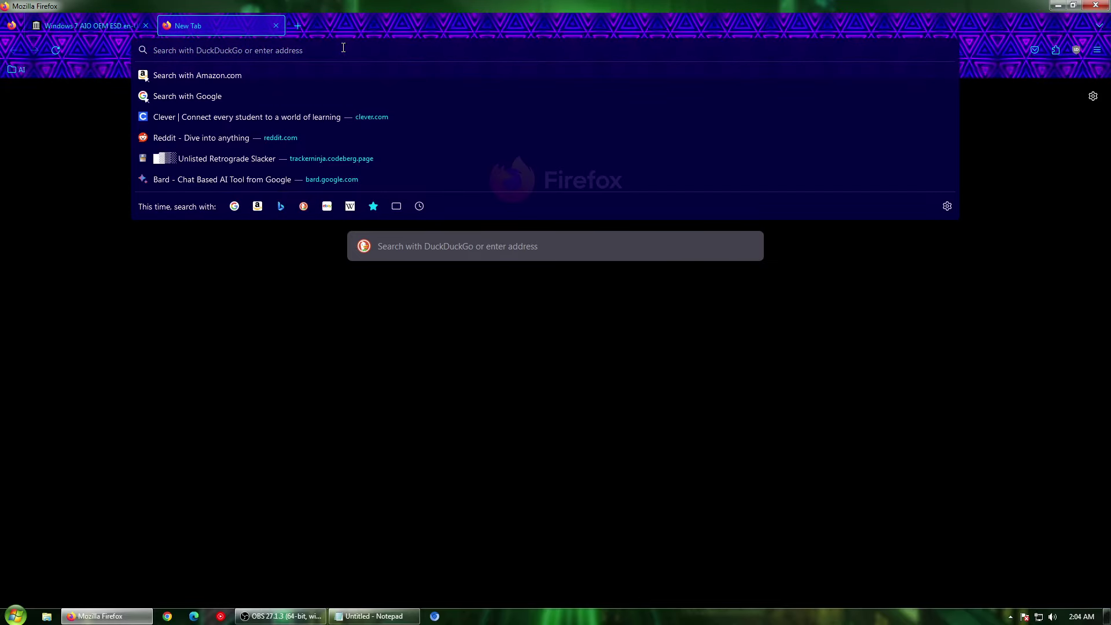
left_click(103, 324)
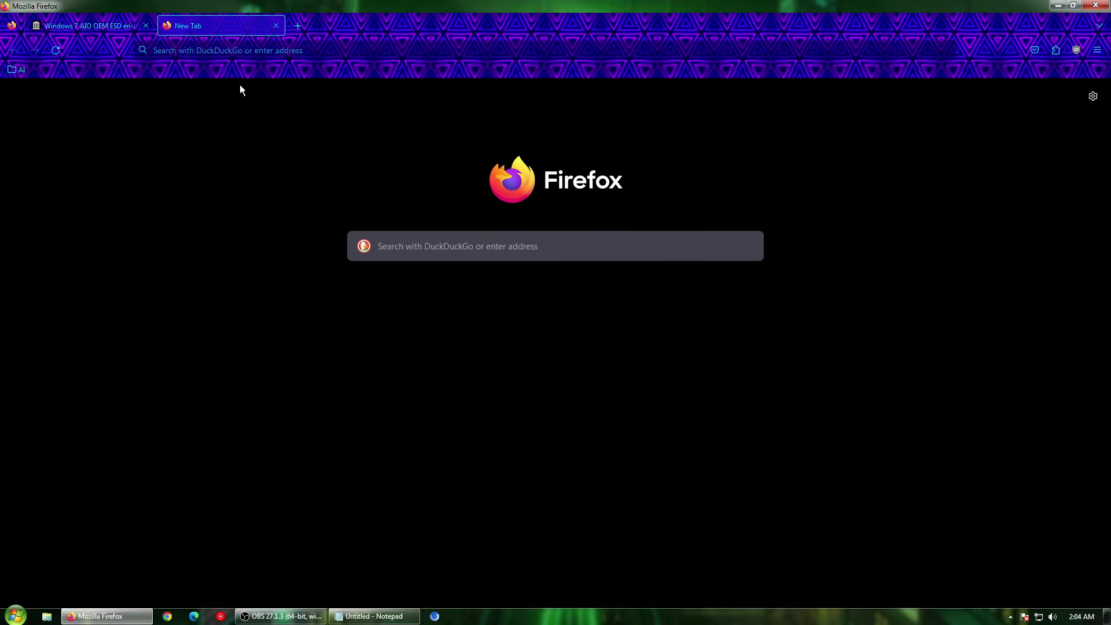
left_click(248, 50)
type("micrsofot")
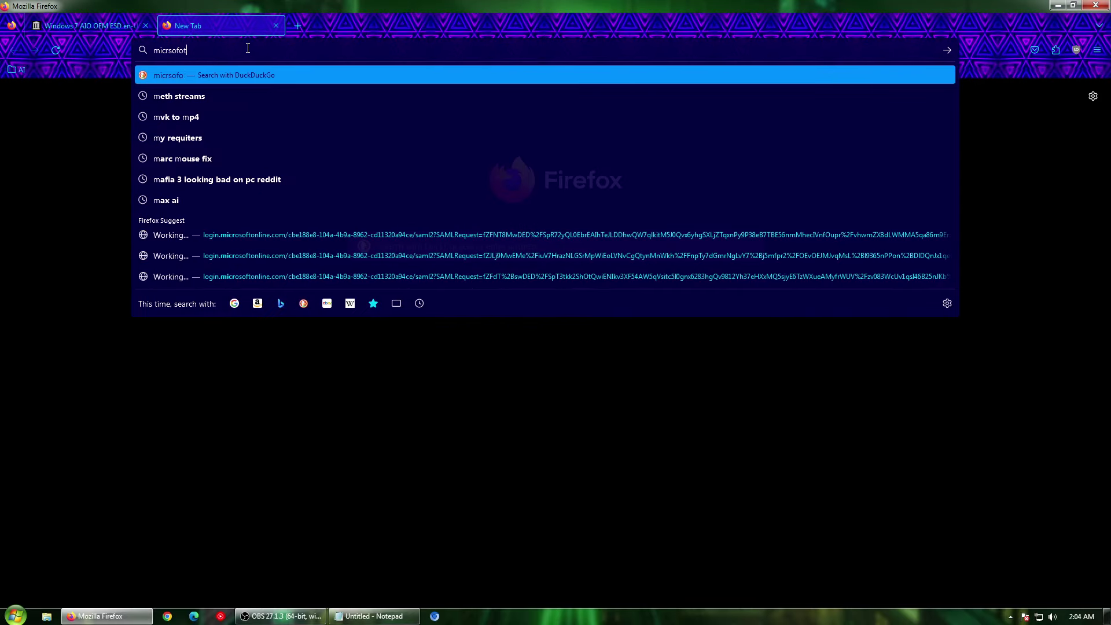
type(" secrity")
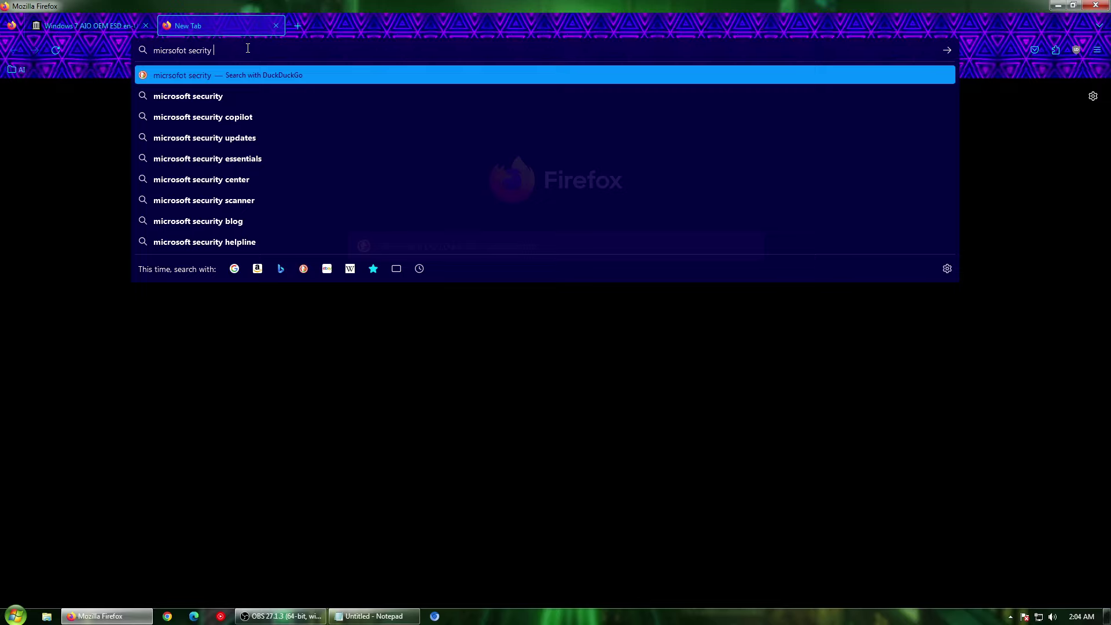
type(" ess")
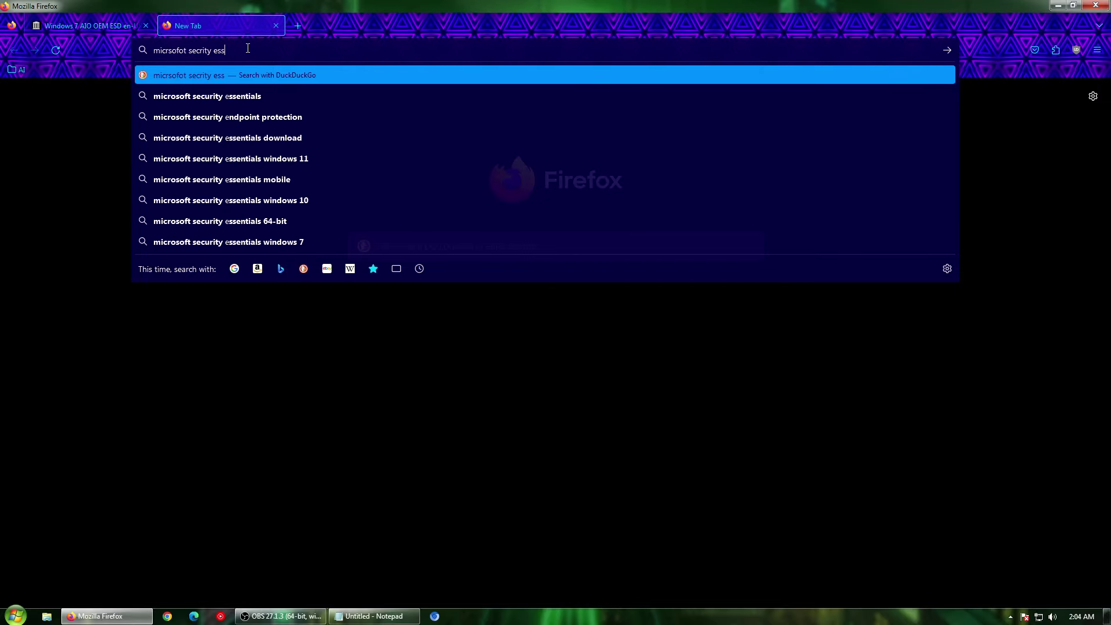
type("entials")
key("Return")
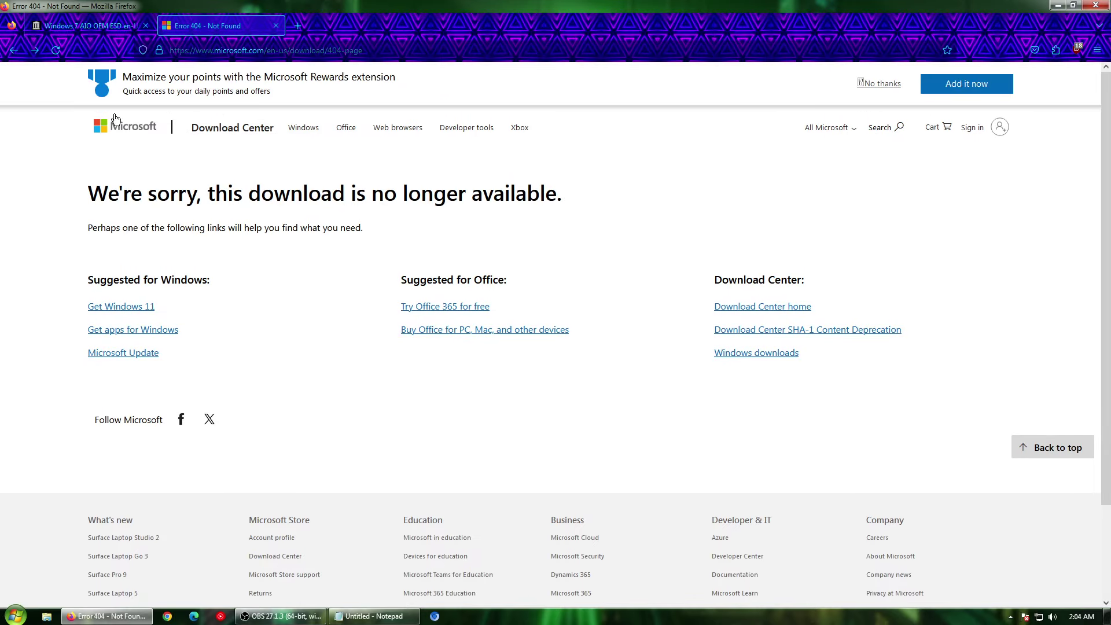
left_click(14, 49)
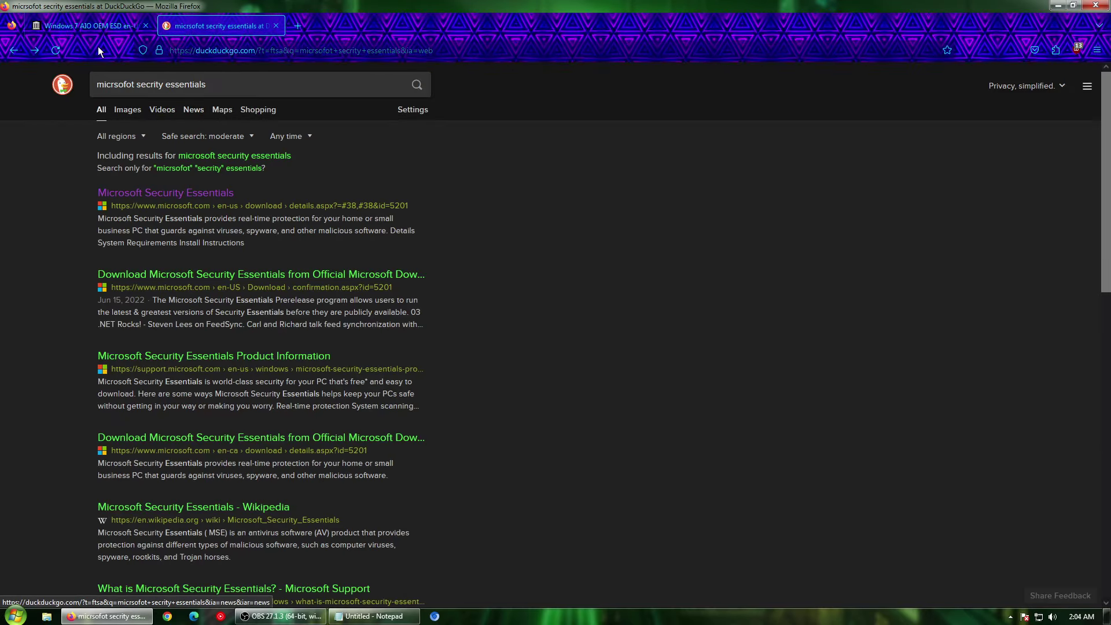
Open the Unlisted Retrograde Slacker blog from the address suggestions in a new tab
left_click(296, 27)
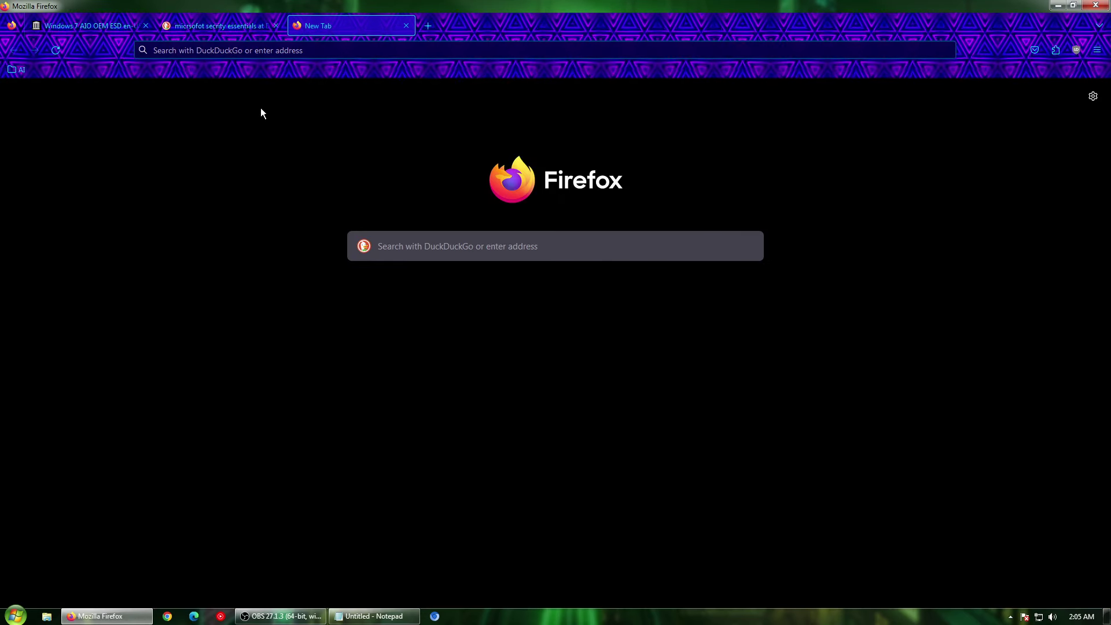
left_click(367, 58)
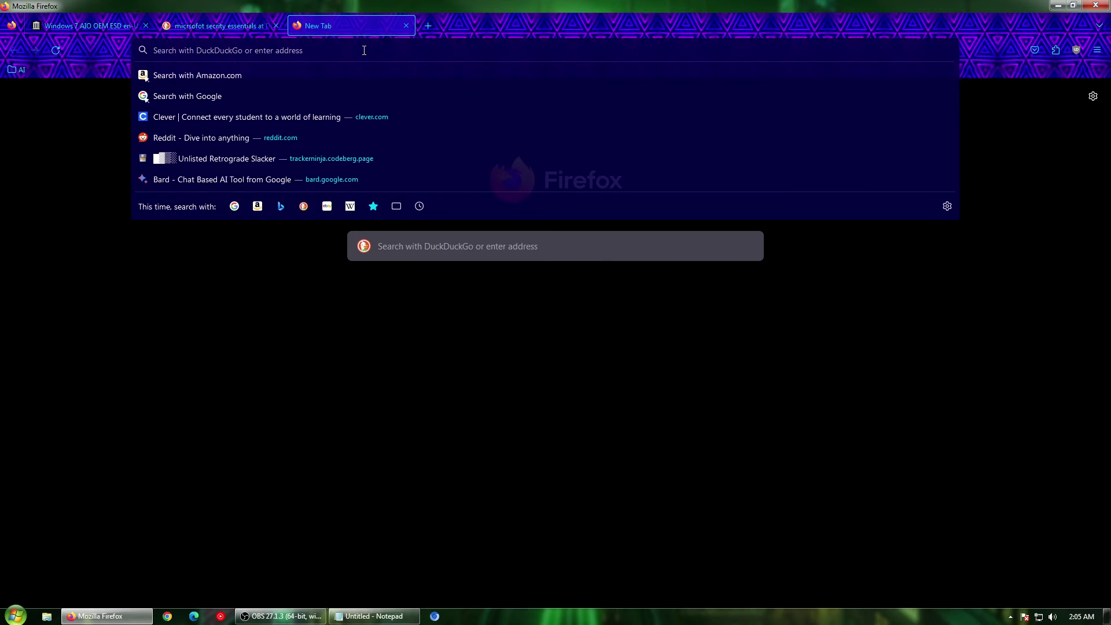
key("Down")
key("Down")
key("Down")
key("Down")
key("Down")
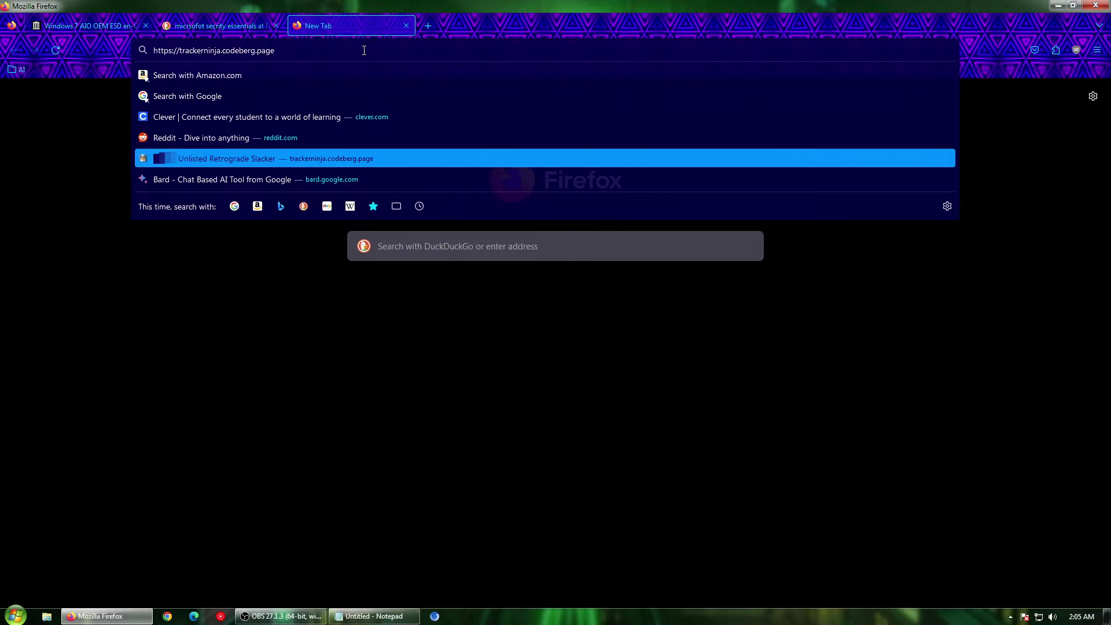
left_click(374, 154)
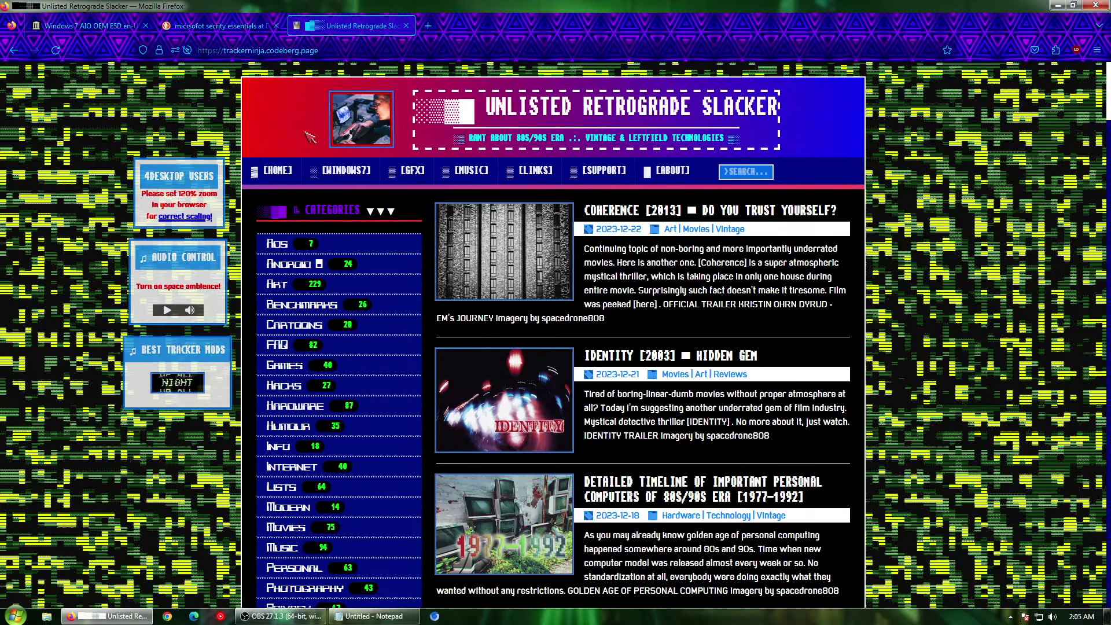
Scroll the blog, return to the top and open its [WINDOWS7] page
scroll(337, 181, "down", 15)
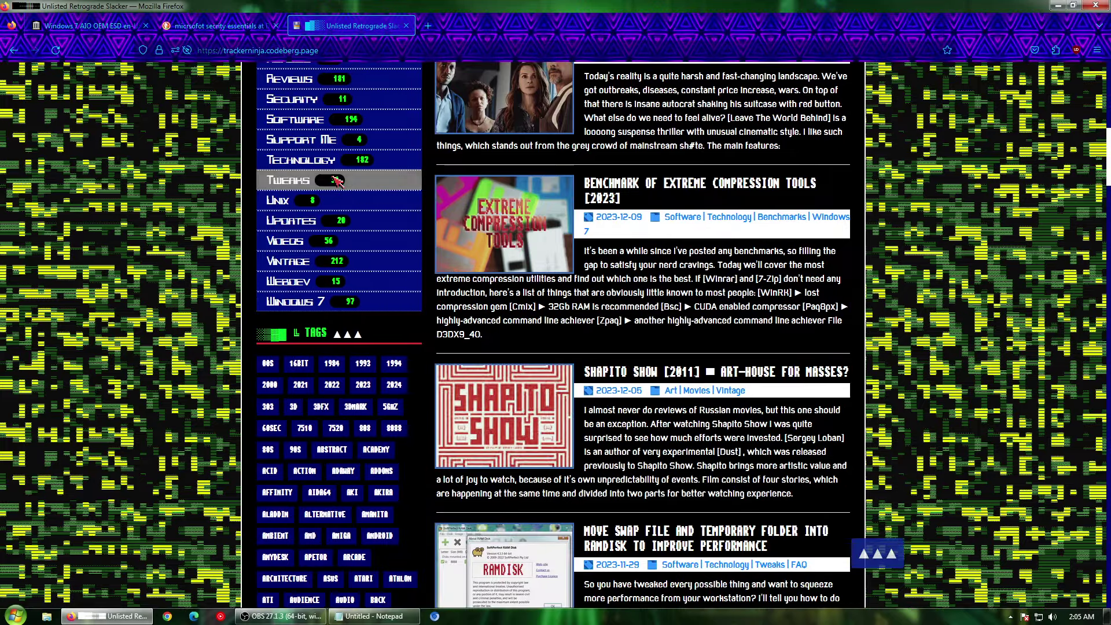
scroll(337, 181, "down", 15)
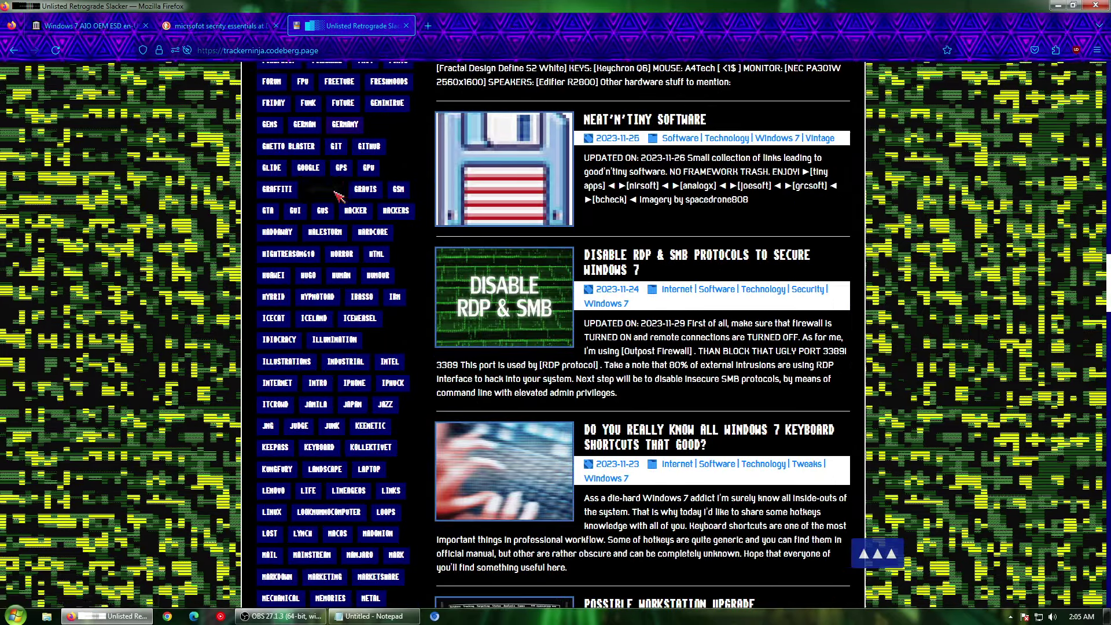
scroll(644, 252, "down", 8)
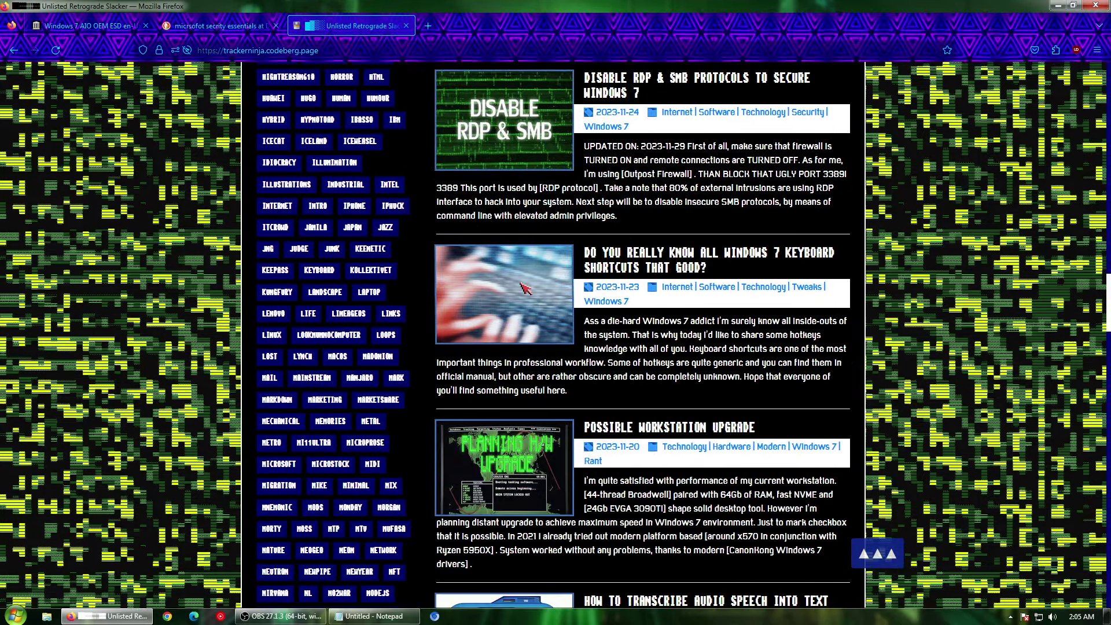
scroll(589, 228, "down", 8)
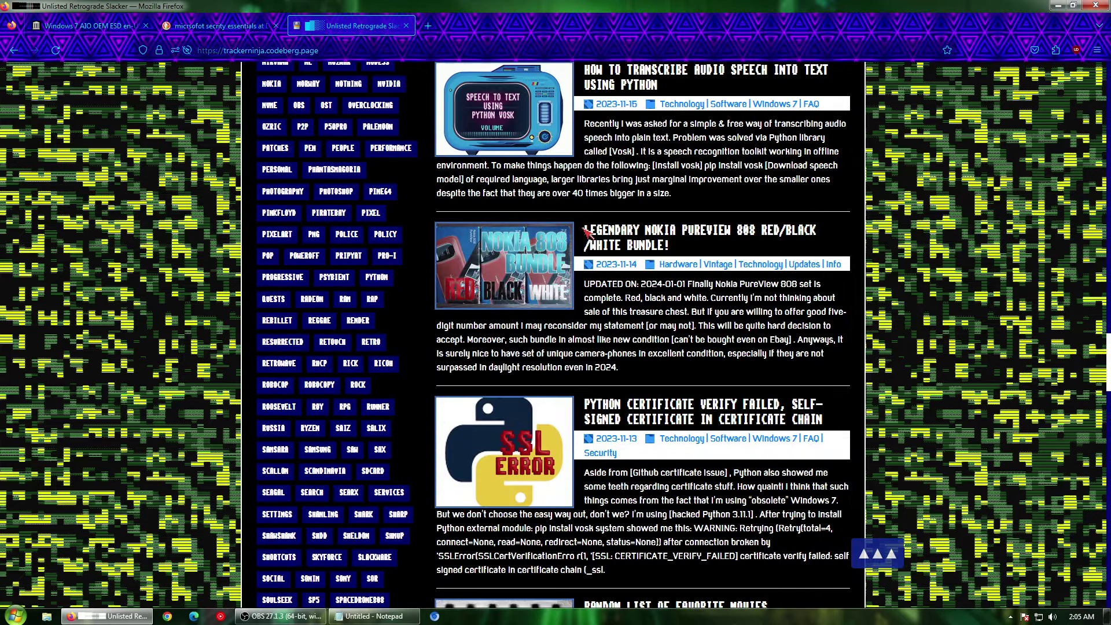
key("Home")
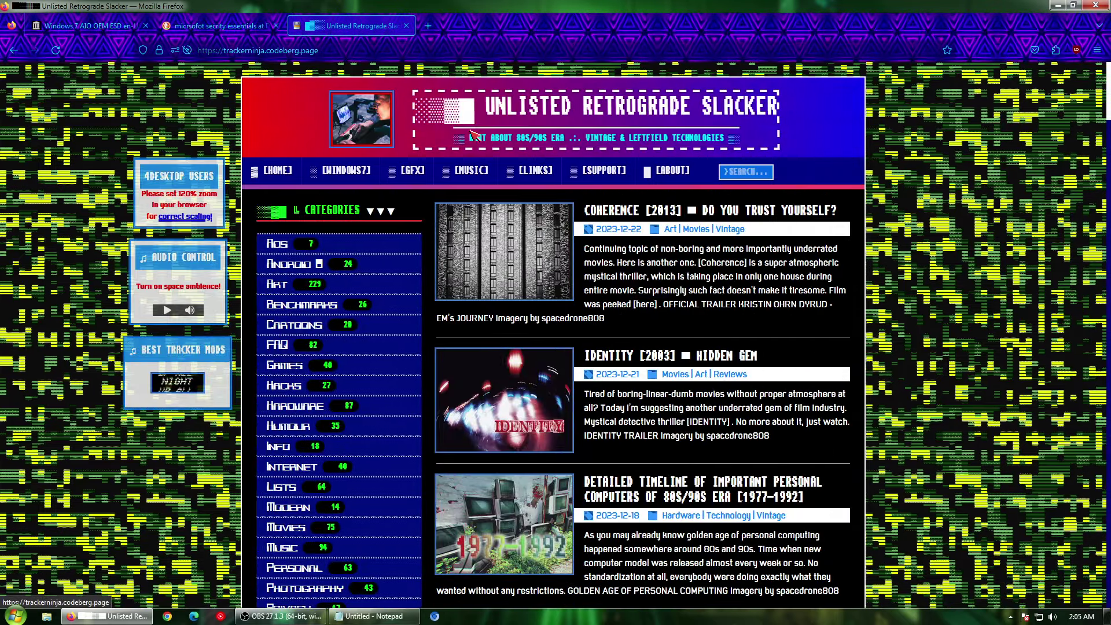
left_click(344, 170)
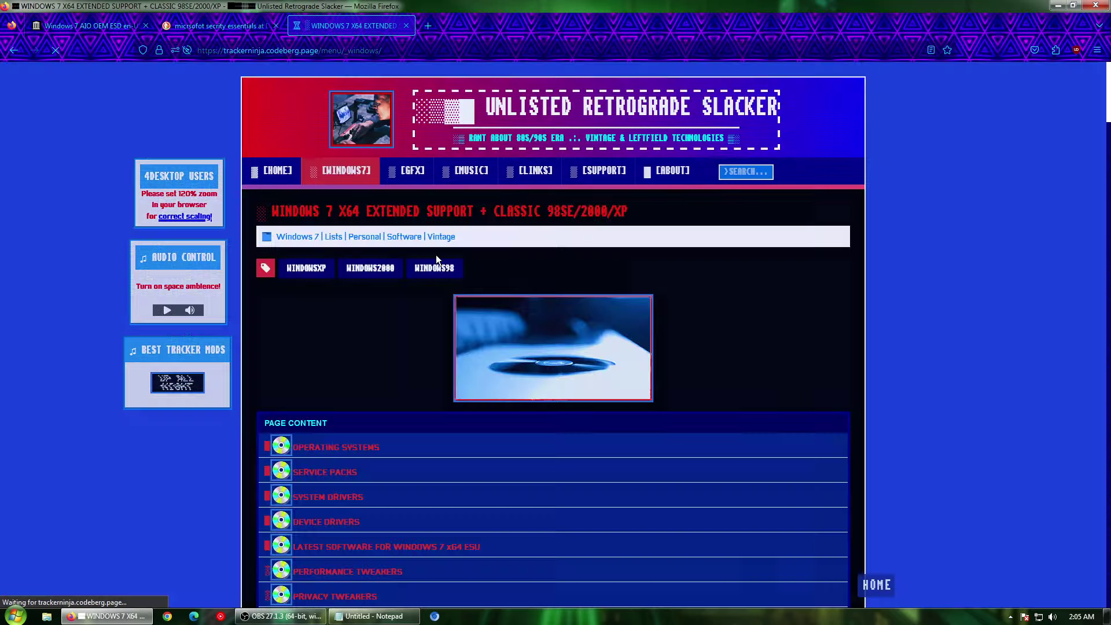
Scroll the Windows 7 page down past Operating Systems to the Service Packs heading
scroll(367, 247, "down", 4)
scroll(335, 164, "down", 3)
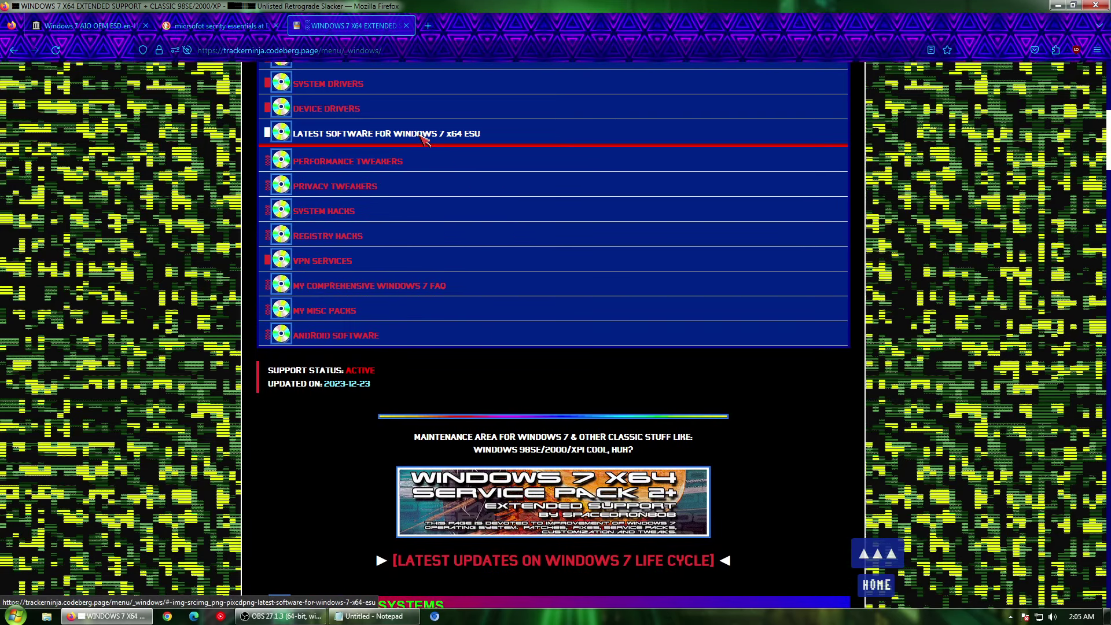
scroll(395, 145, "down", 6)
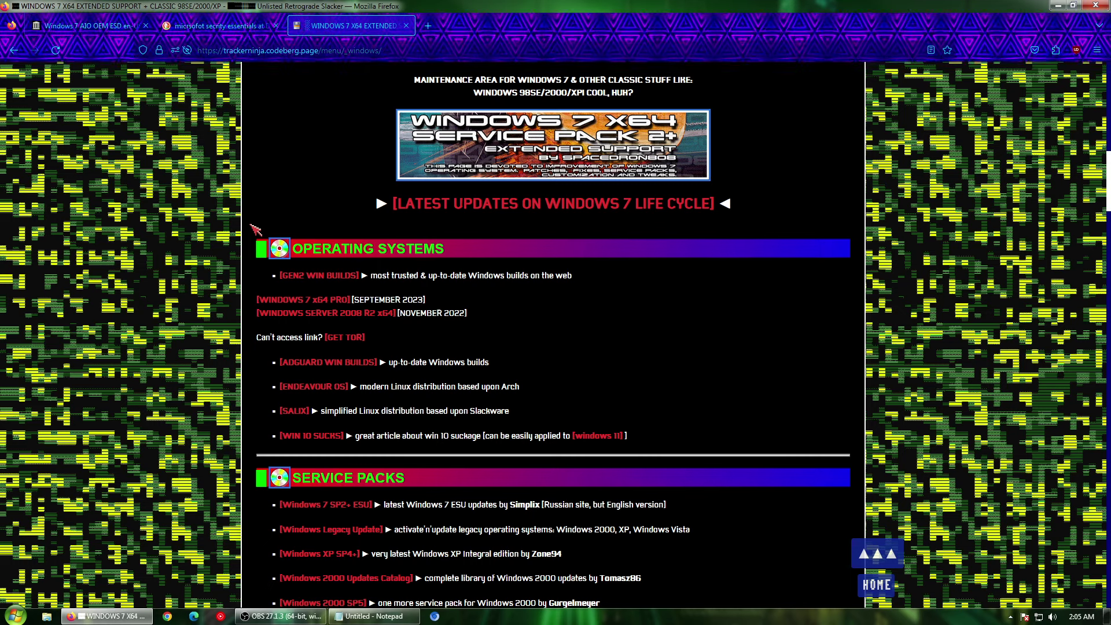
scroll(256, 229, "down", 2)
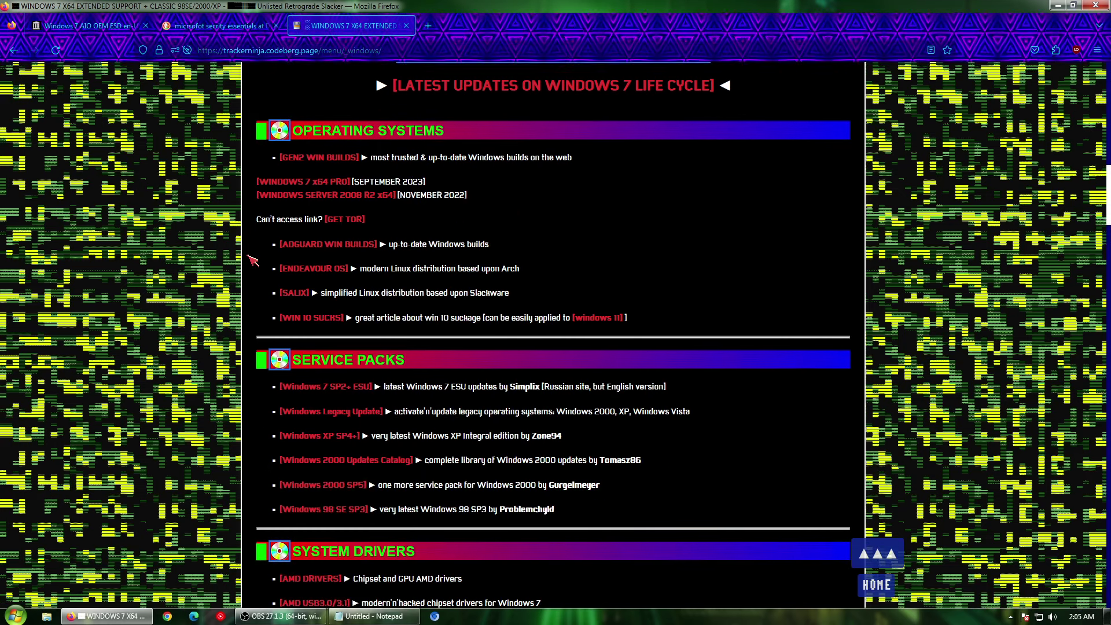
left_click_drag(320, 360, 391, 361)
left_click(398, 363)
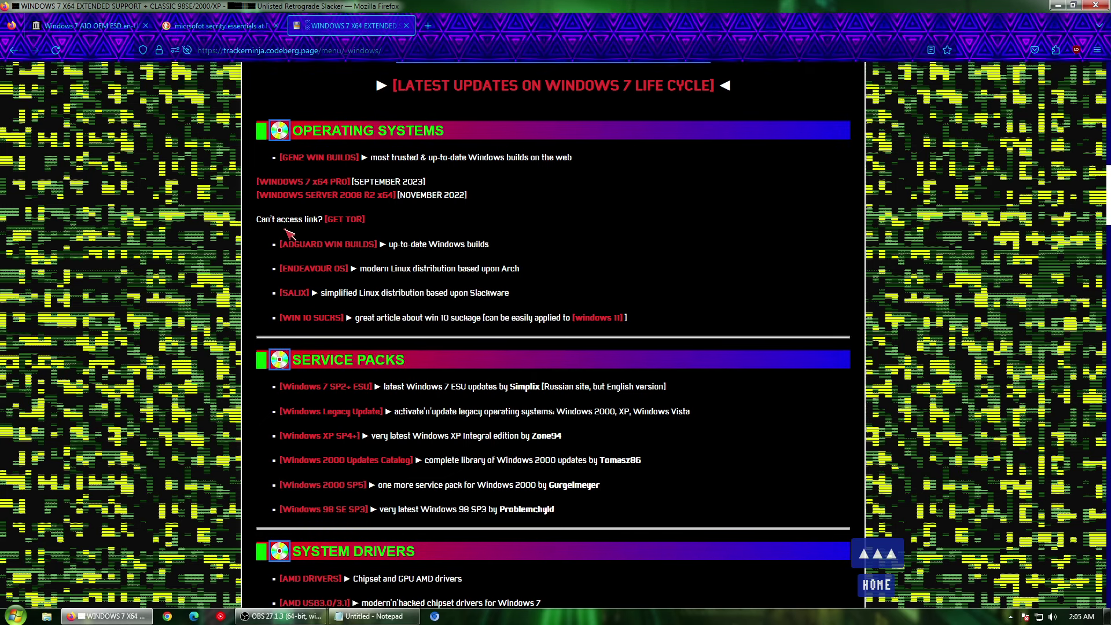
scroll(290, 232, "up", 8)
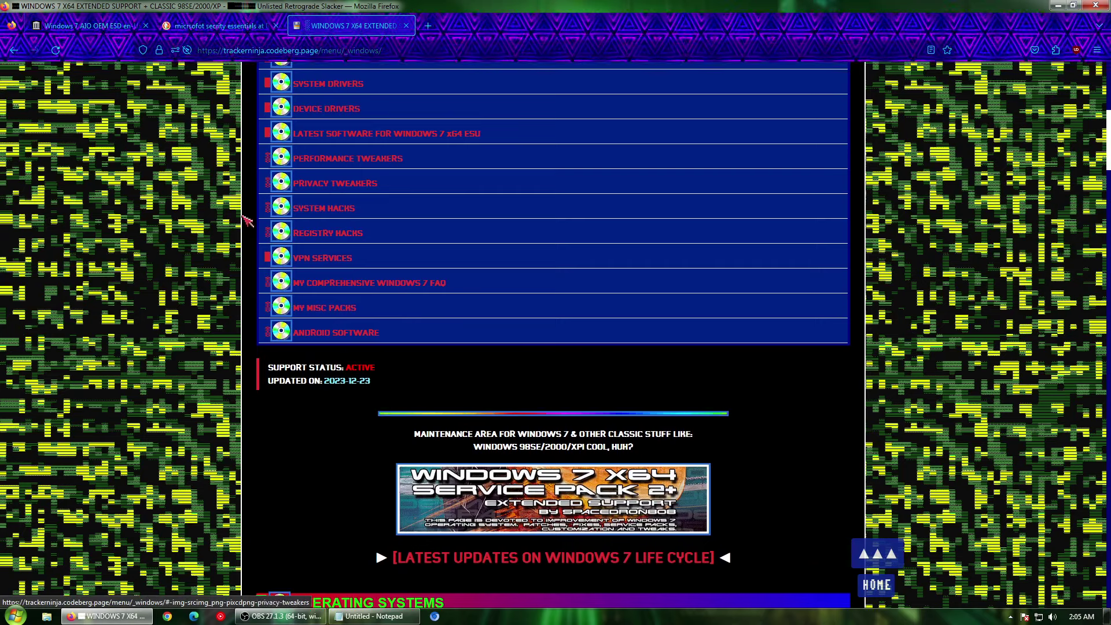
left_click(203, 27)
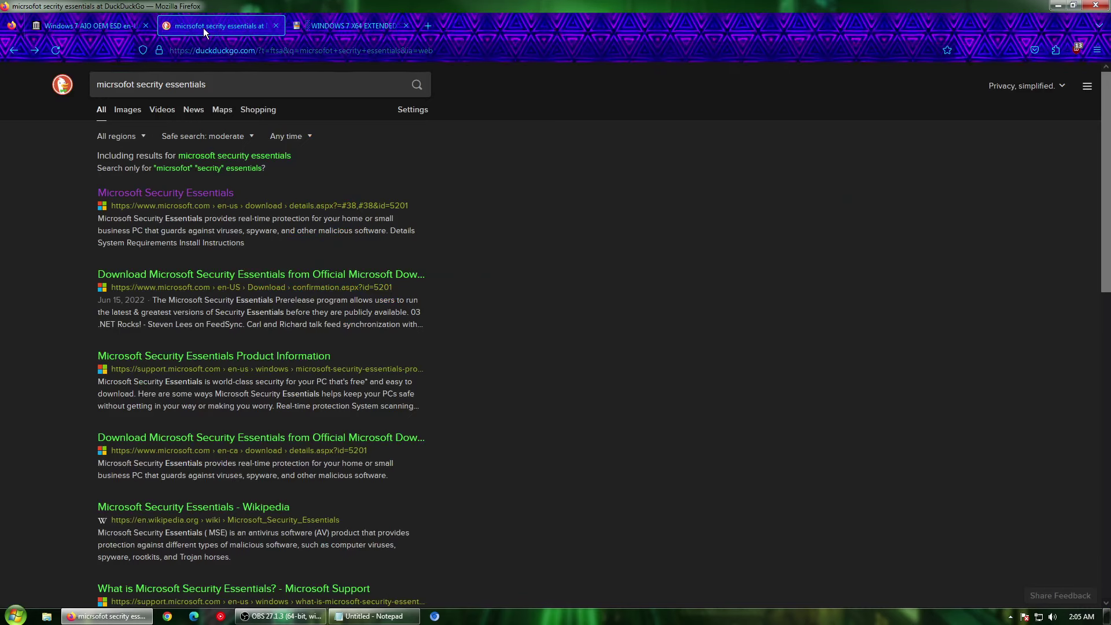
left_click(328, 25)
Scroll further down past the driver sections to the Latest Software for Windows 7 x64 ESU heading
scroll(256, 186, "down", 6)
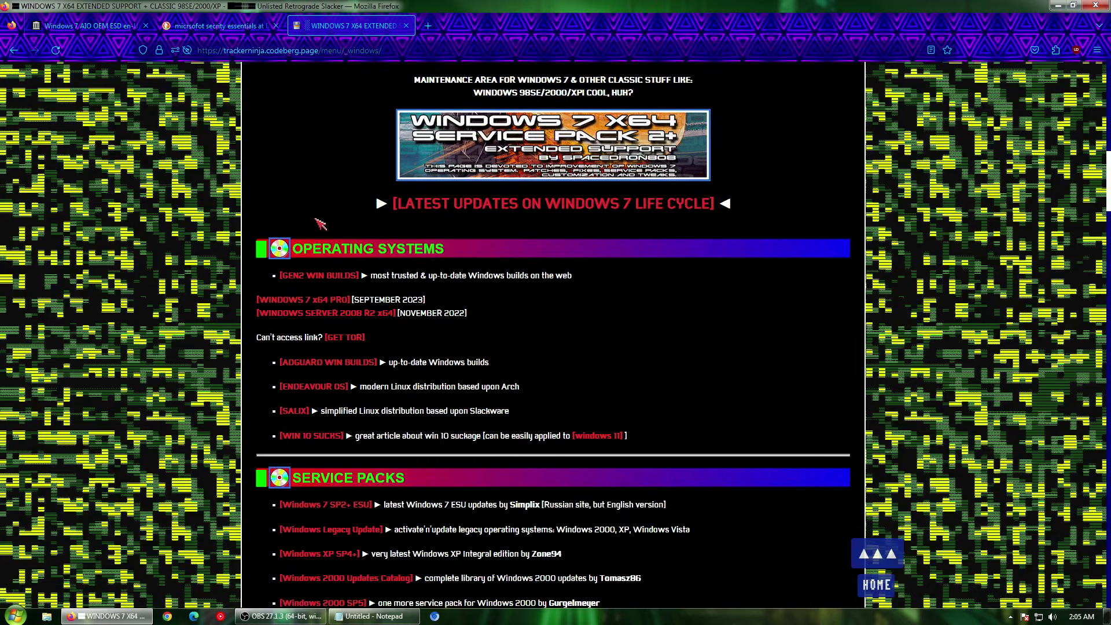
scroll(301, 208, "down", 2)
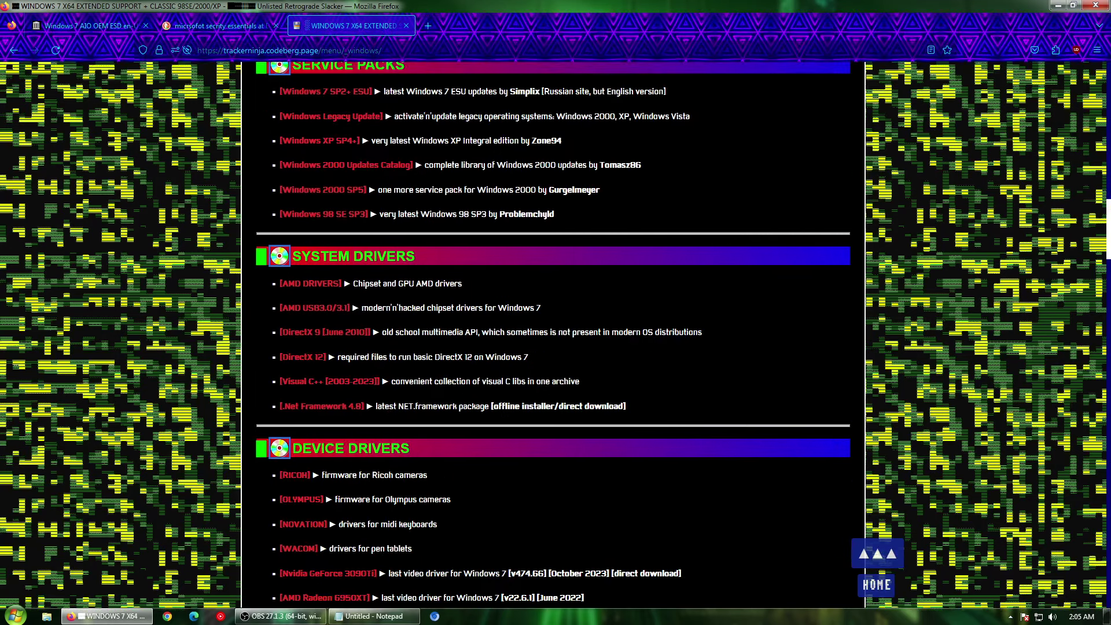
scroll(321, 223, "down", 5)
scroll(324, 235, "down", 4)
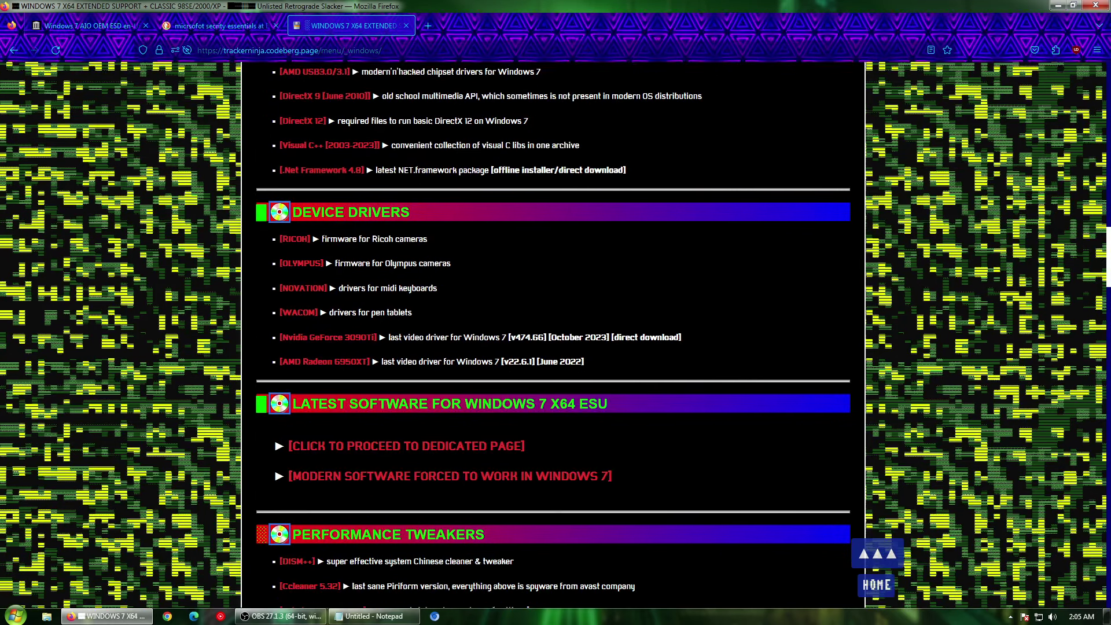
left_click_drag(550, 412, 603, 409)
left_click(603, 409)
triple_click(603, 409)
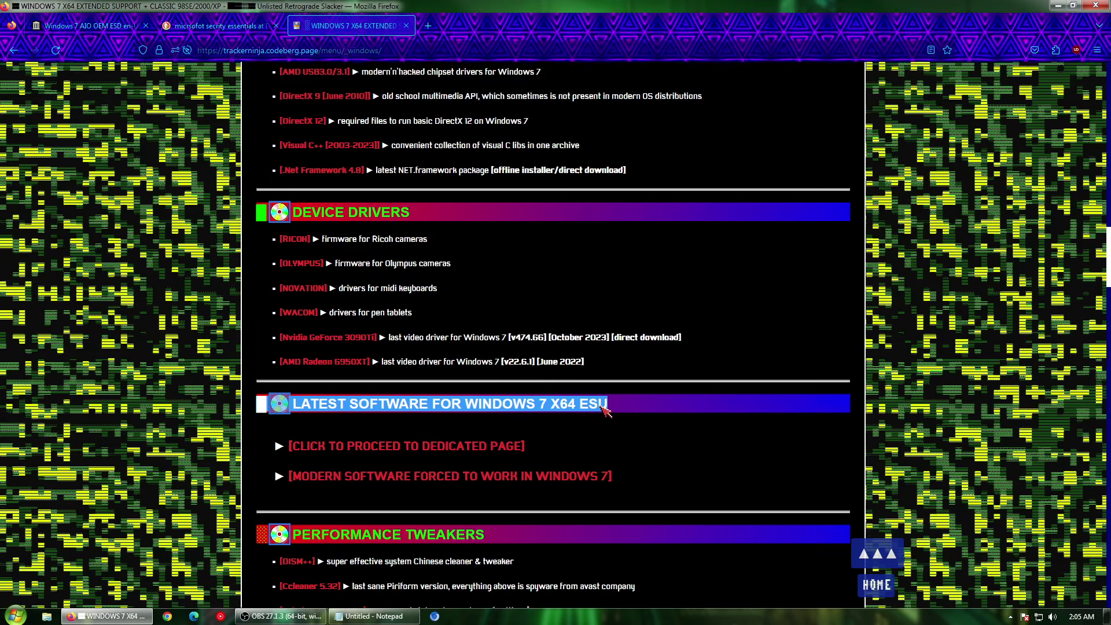
left_click(603, 409)
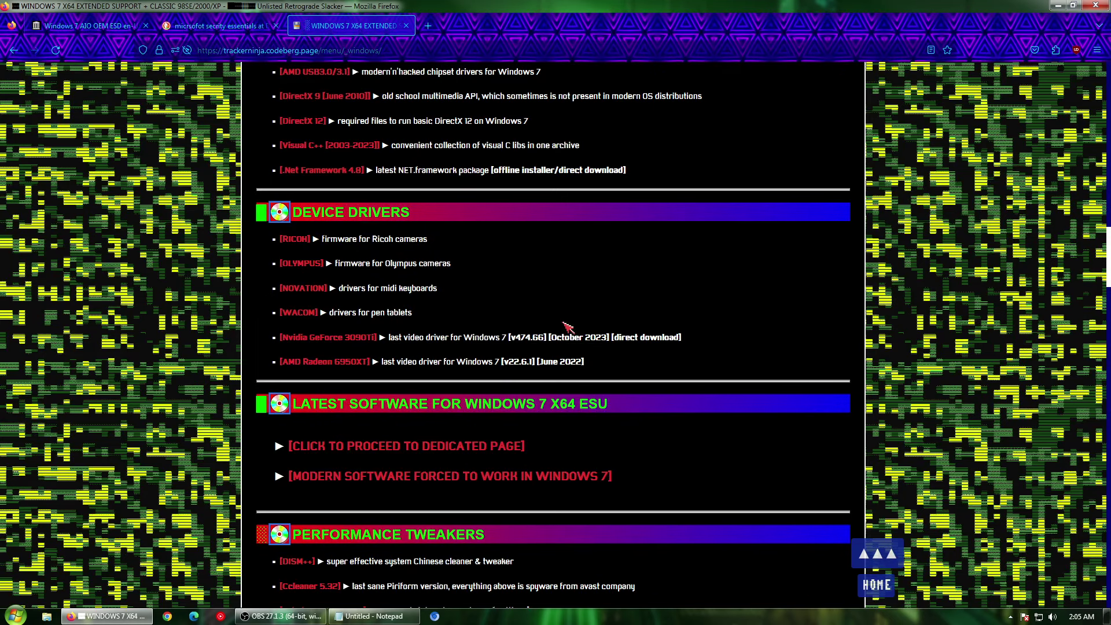